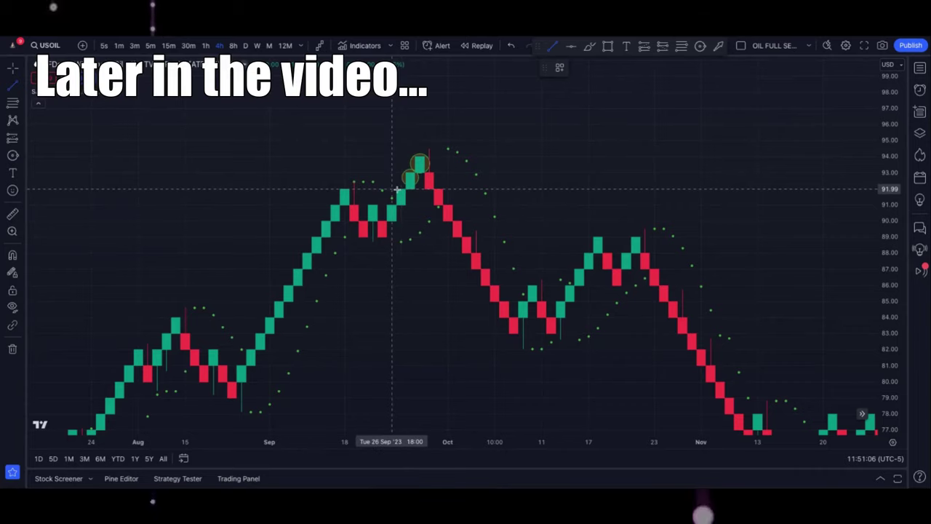
click(541, 187)
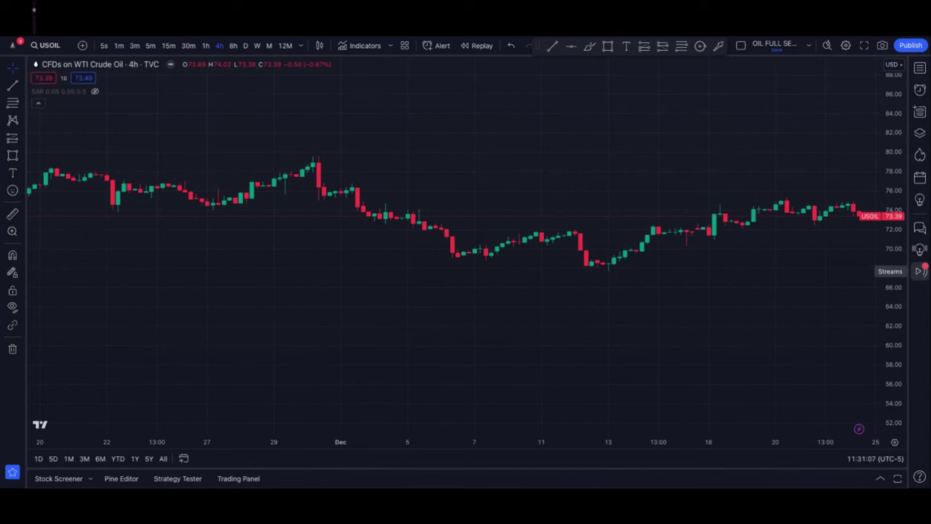
Search the indicator library for "par" and close the library without adding an indicator.
click(361, 50)
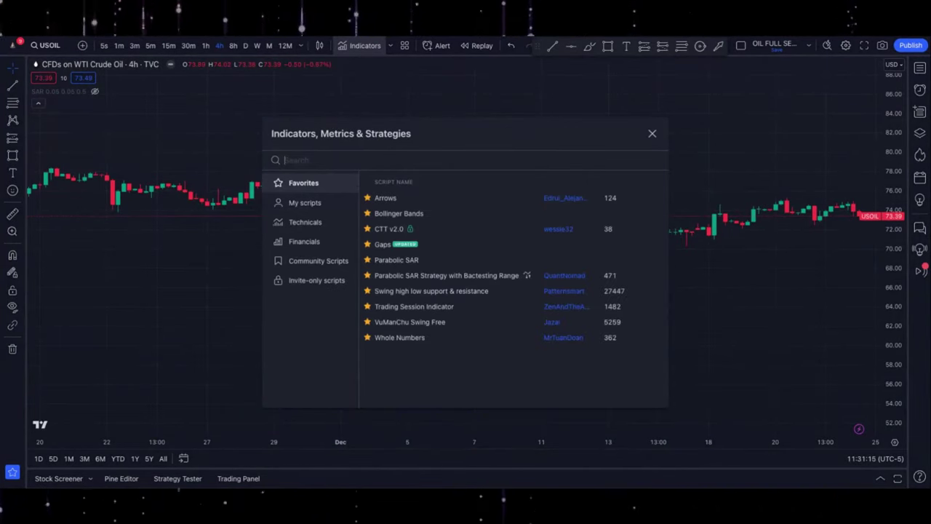
text(par)
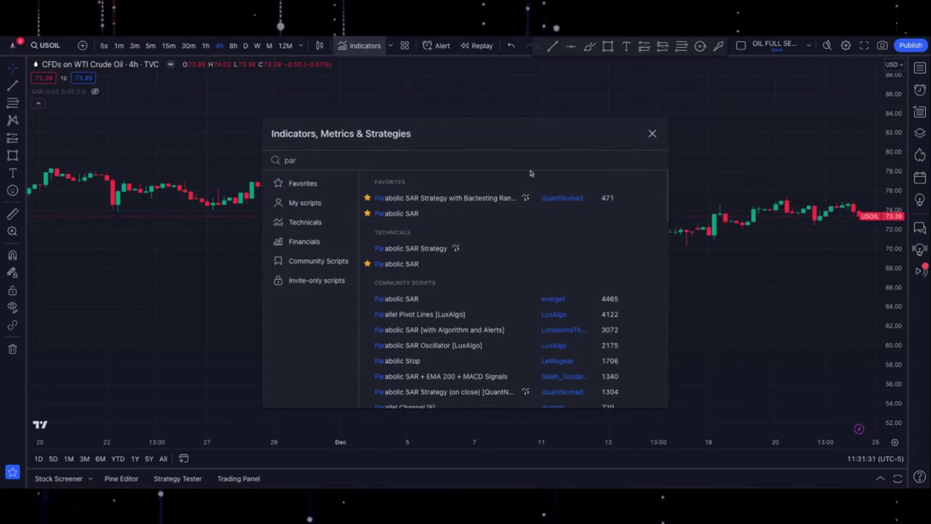
click(652, 134)
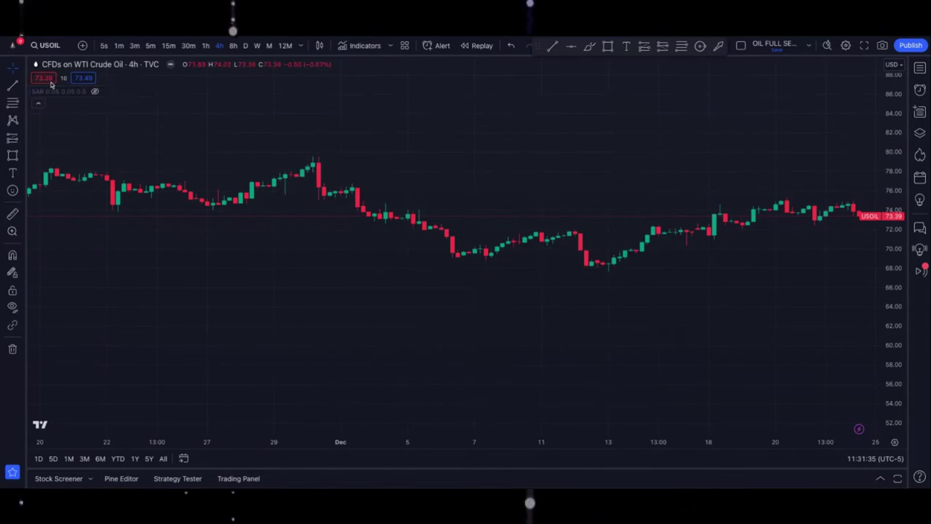
Show the hidden SAR indicator and save its inputs, start 0.05, increment 0.05 and max value 0.5, as the default.
click(95, 92)
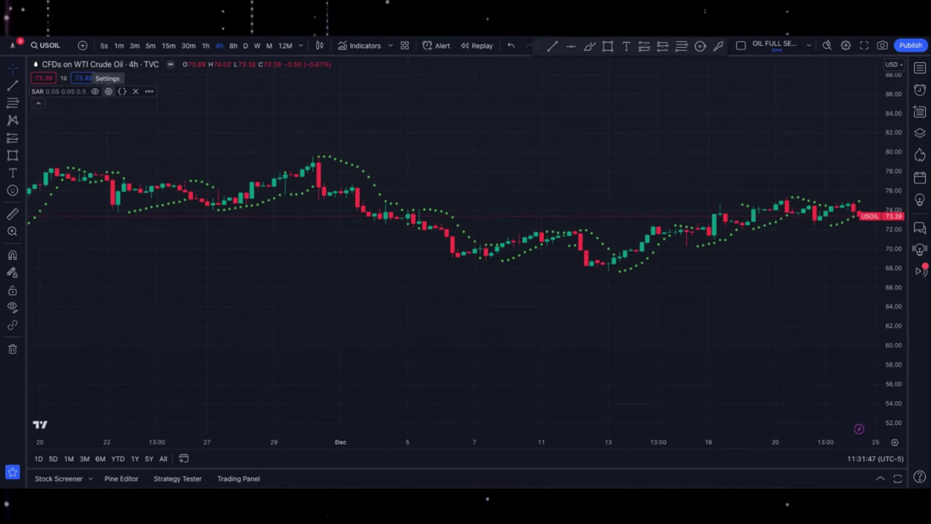
click(107, 91)
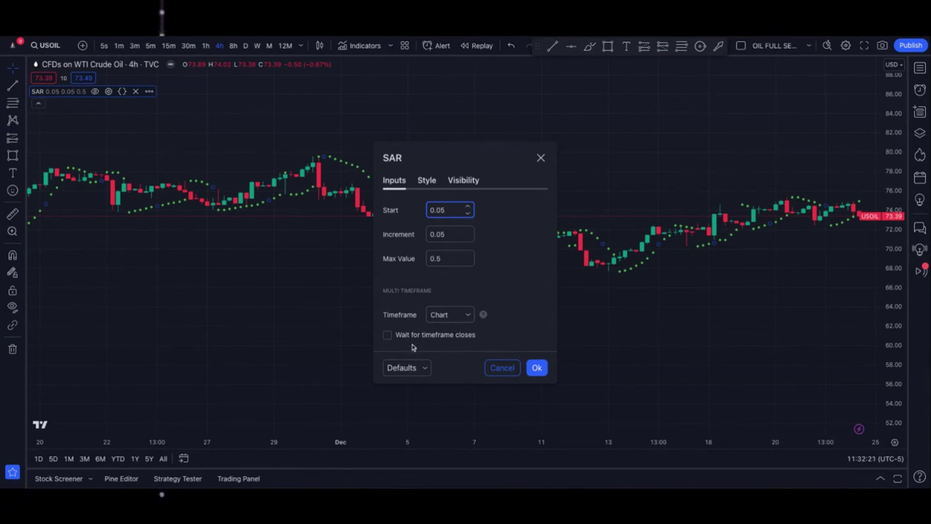
click(427, 368)
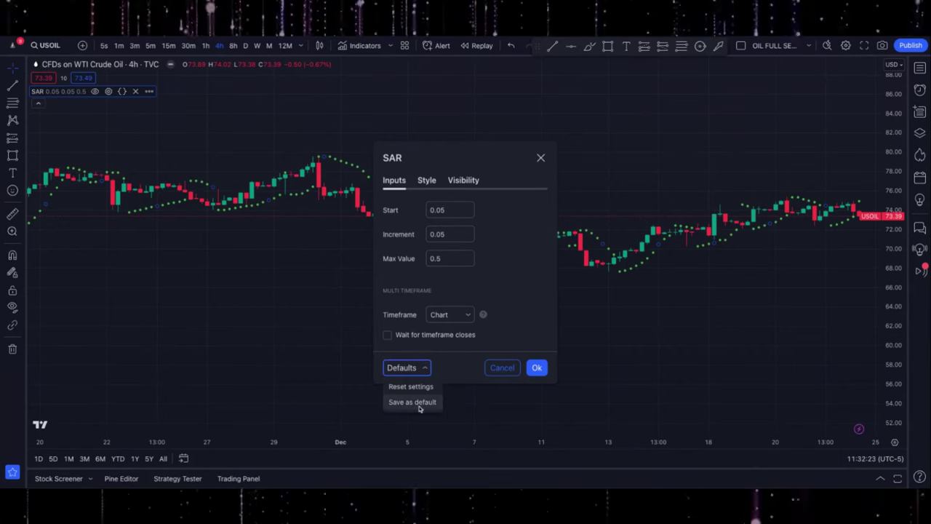
click(421, 405)
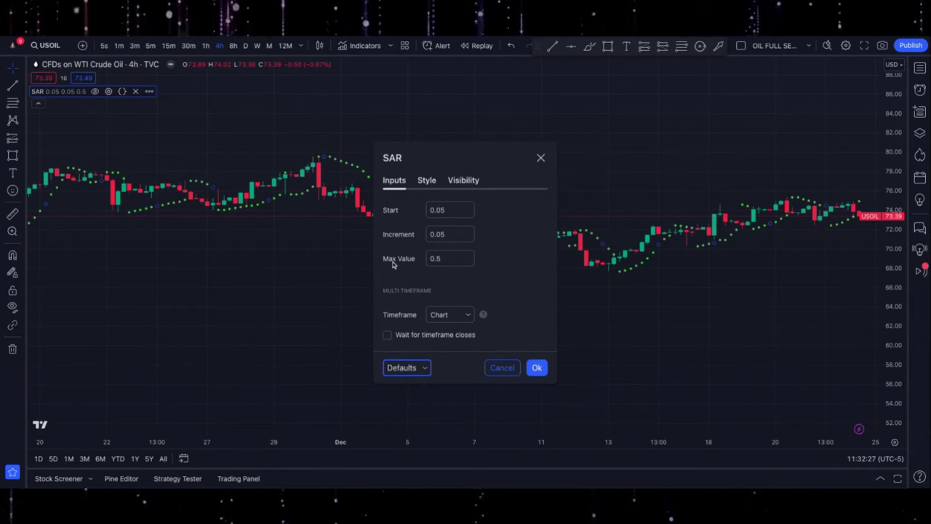
Examine the colour, opacity and thickness options for the Parabolic SAR plot.
click(427, 182)
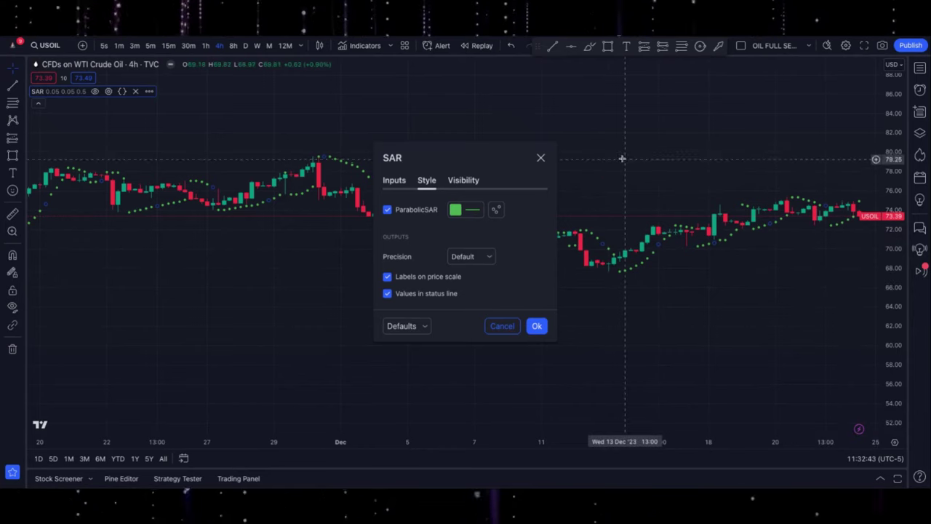
click(461, 213)
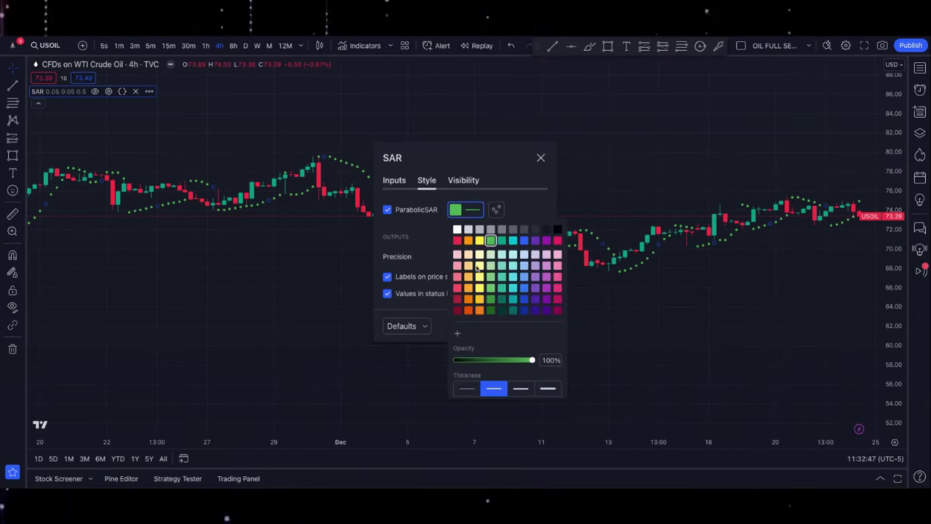
click(471, 213)
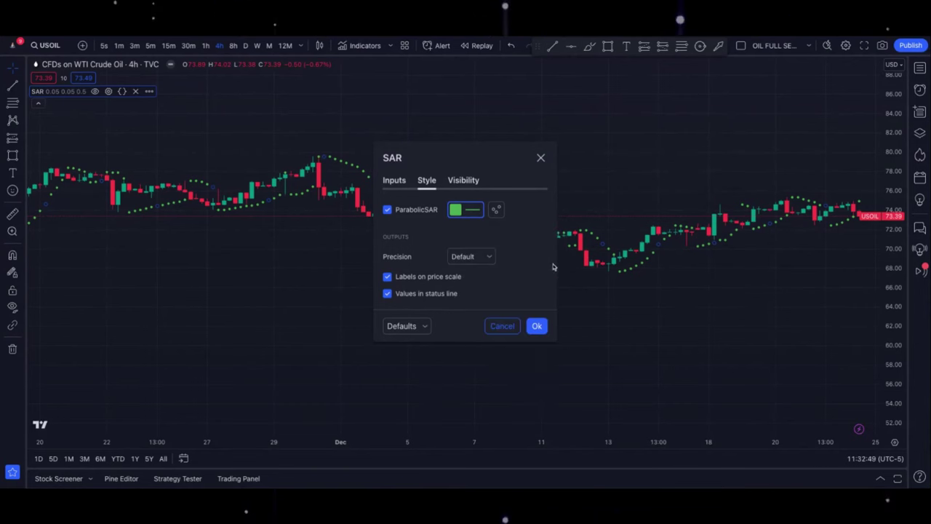
Try the Cross plot style for the Parabolic SAR and return it to Circles.
click(497, 211)
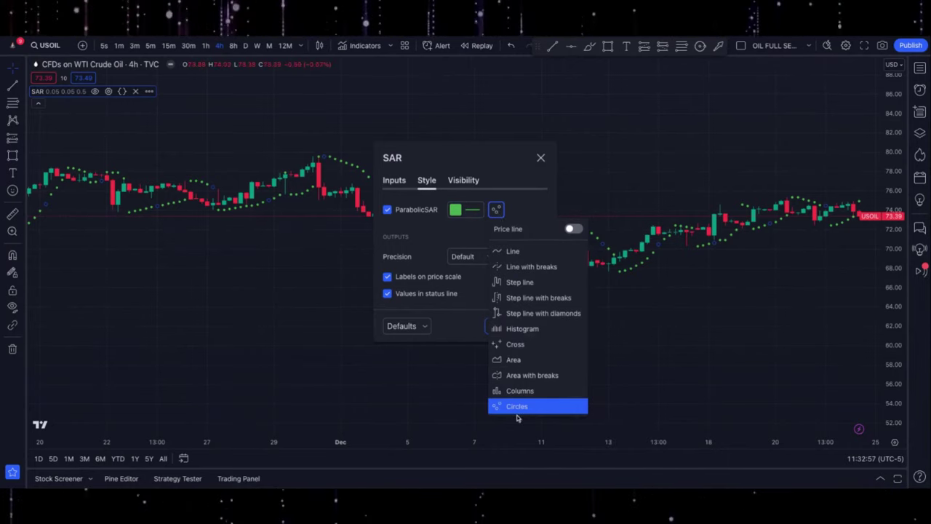
click(516, 344)
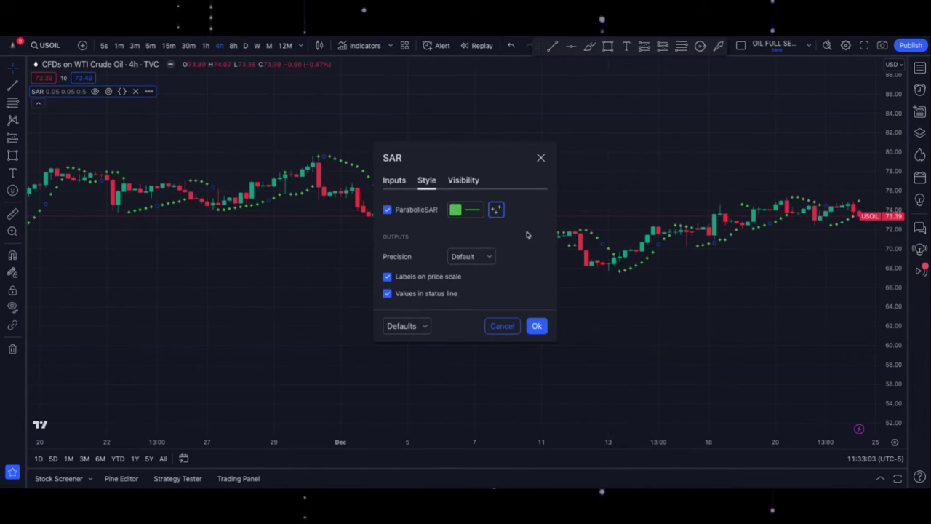
click(497, 211)
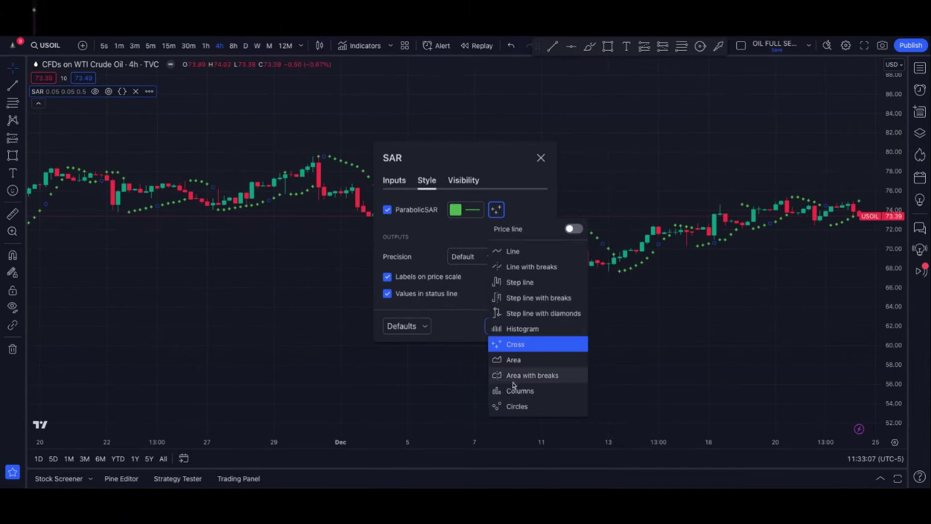
click(515, 406)
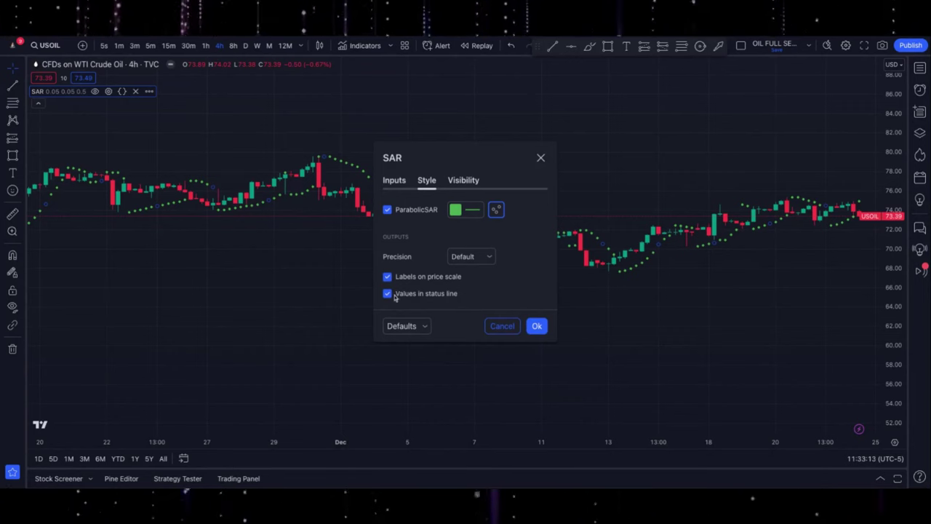
Save the SAR style settings as the default and accept the indicator settings.
click(425, 326)
click(418, 362)
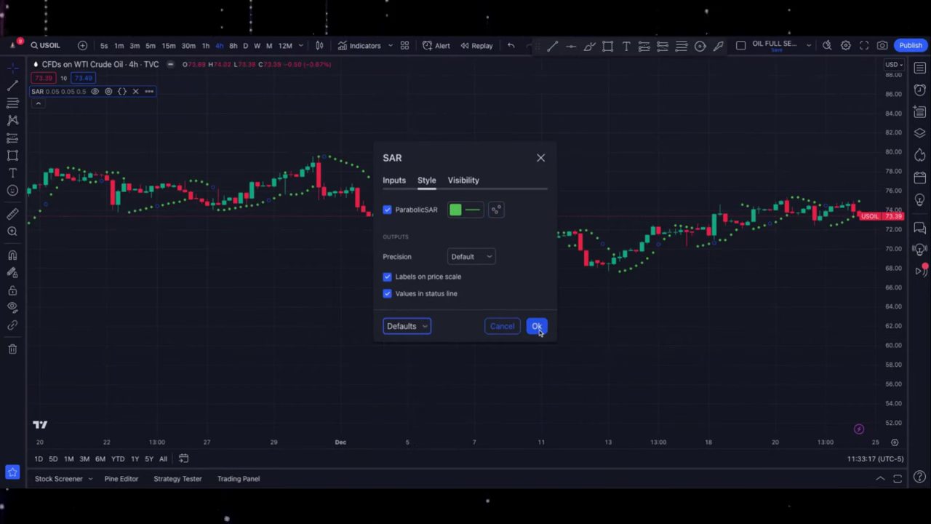
click(537, 328)
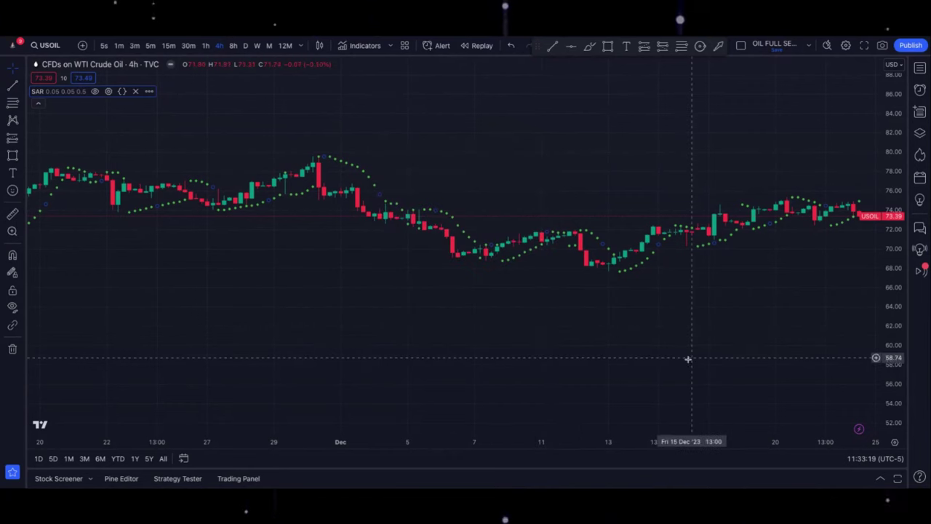
drag(893, 358, 894, 317)
drag(555, 313, 592, 366)
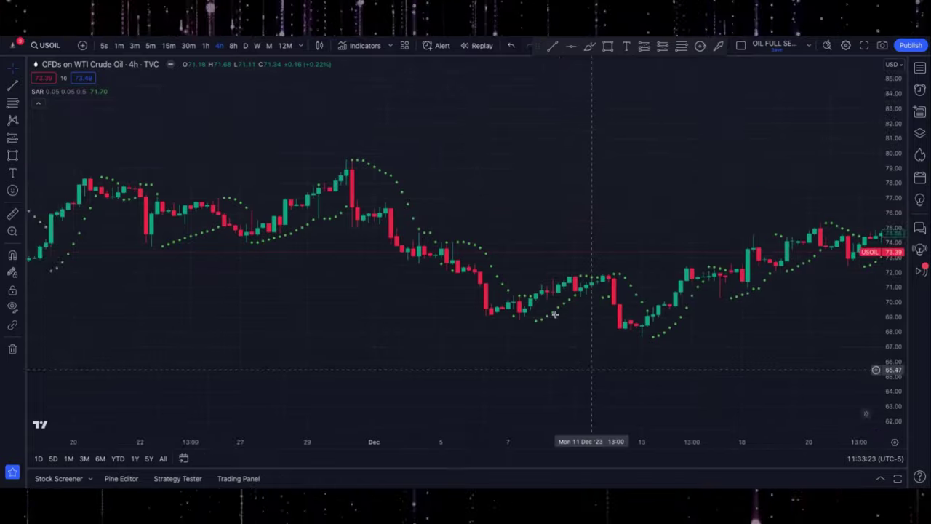
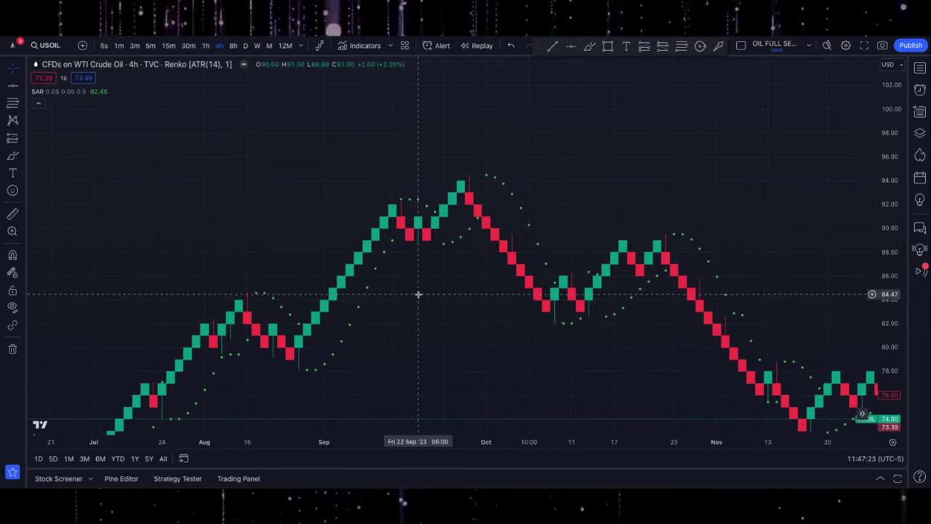
Draw a near-level trend line at about 91 from 18 Sep to 4 Oct '23, and circle the first SAR dot below the following rise.
click(552, 46)
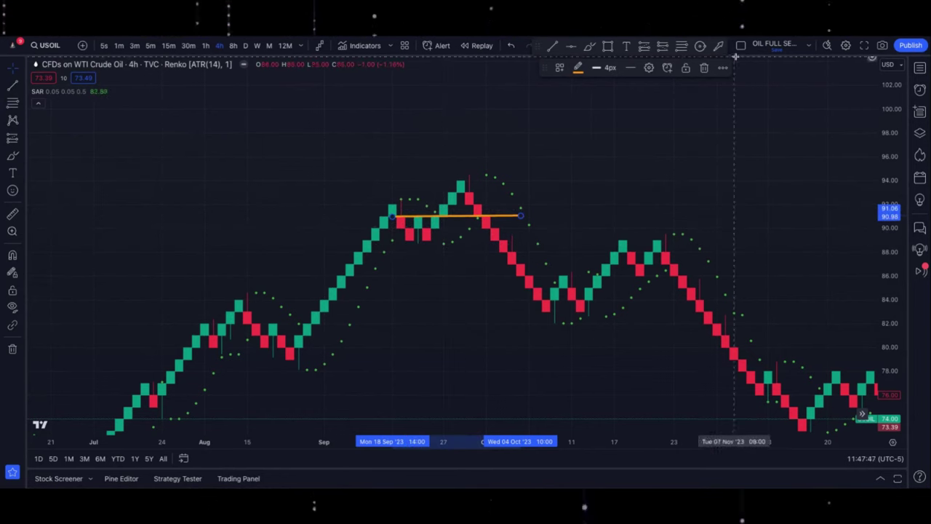
click(700, 46)
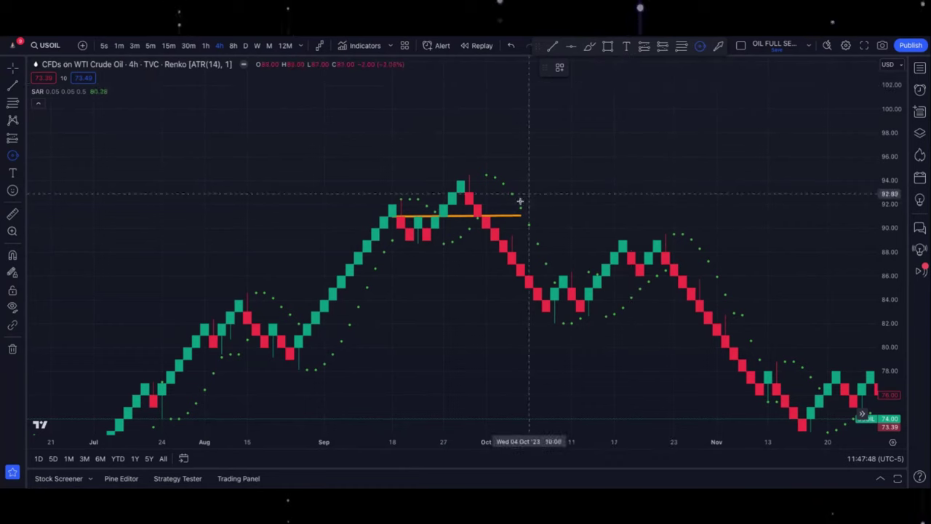
click(445, 245)
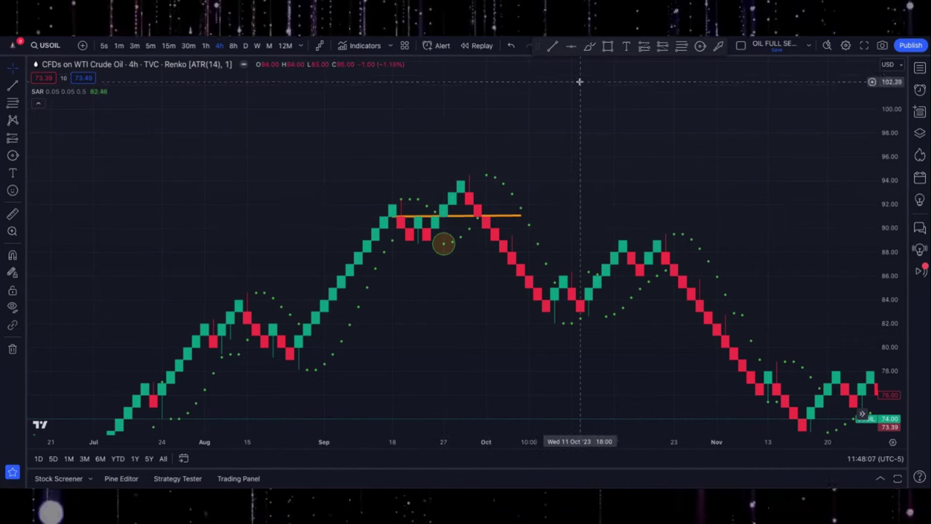
Place a horizontal line at about 91.06 along the trend line and colour it green.
key(alt+h)
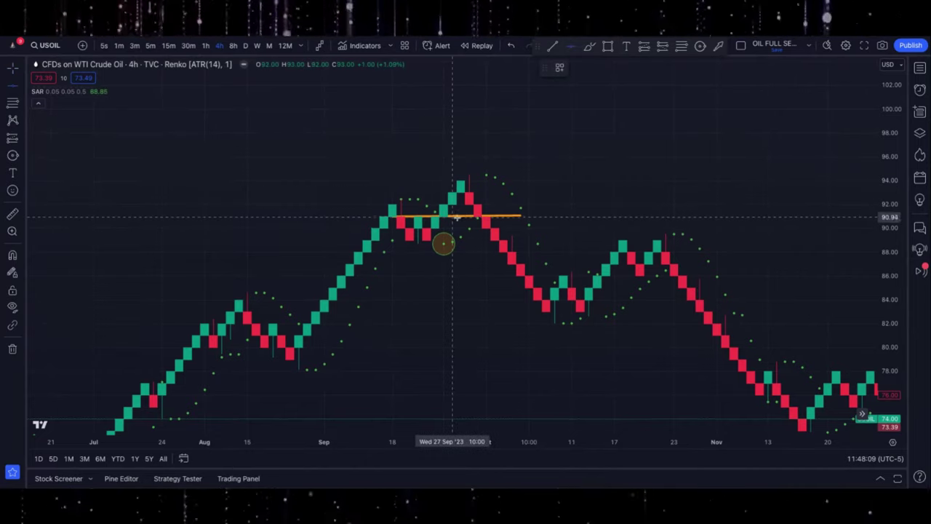
click(474, 215)
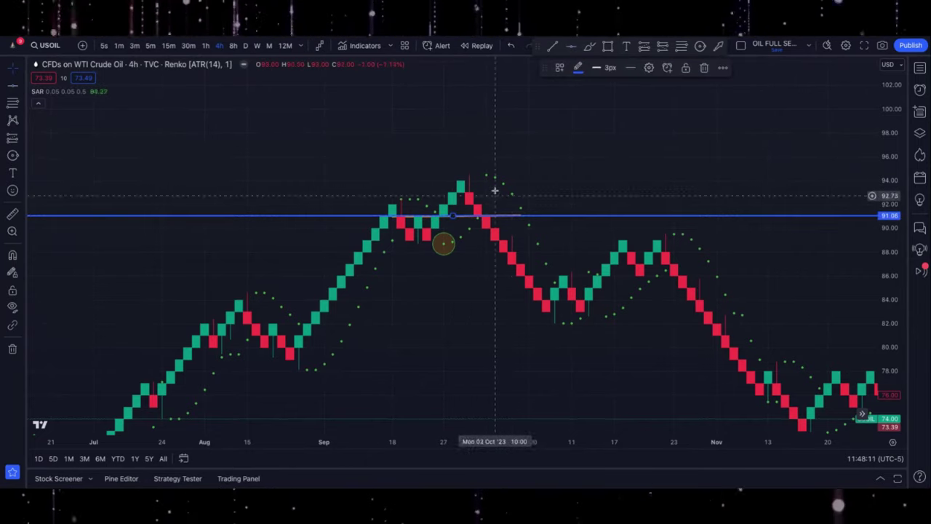
click(578, 67)
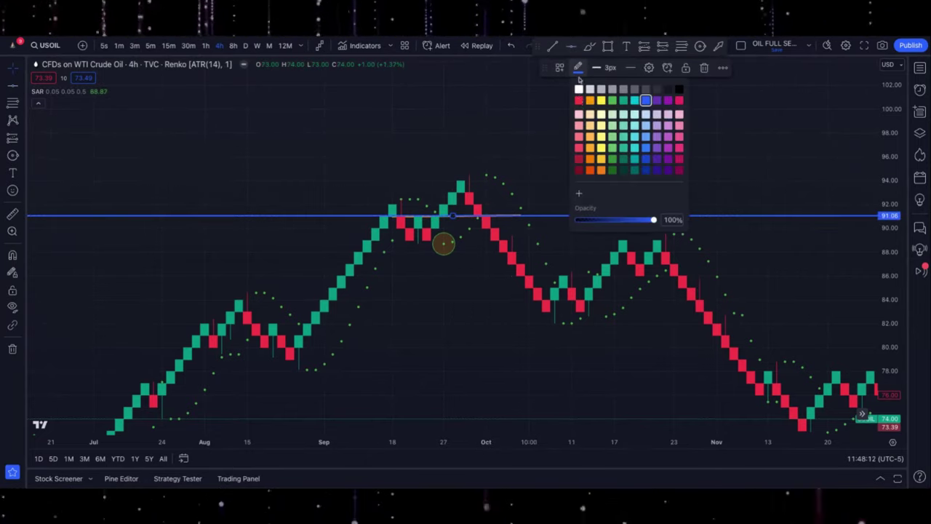
click(612, 100)
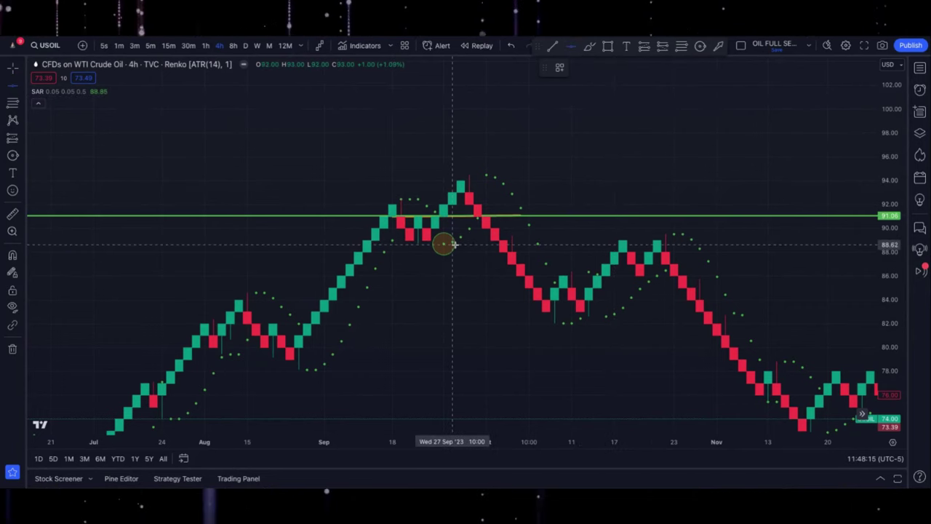
Place a second horizontal line through the circled SAR dot at about 88.66 and colour it red.
click(444, 244)
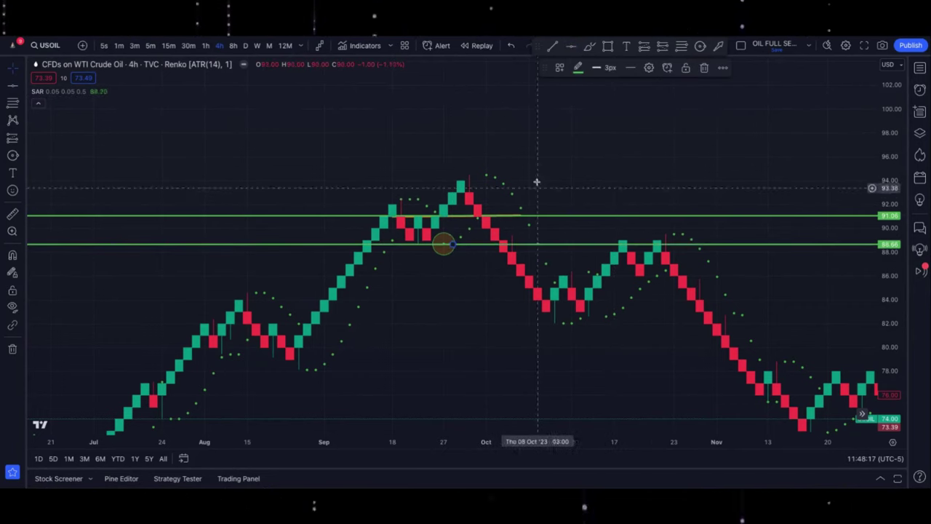
click(578, 67)
click(578, 102)
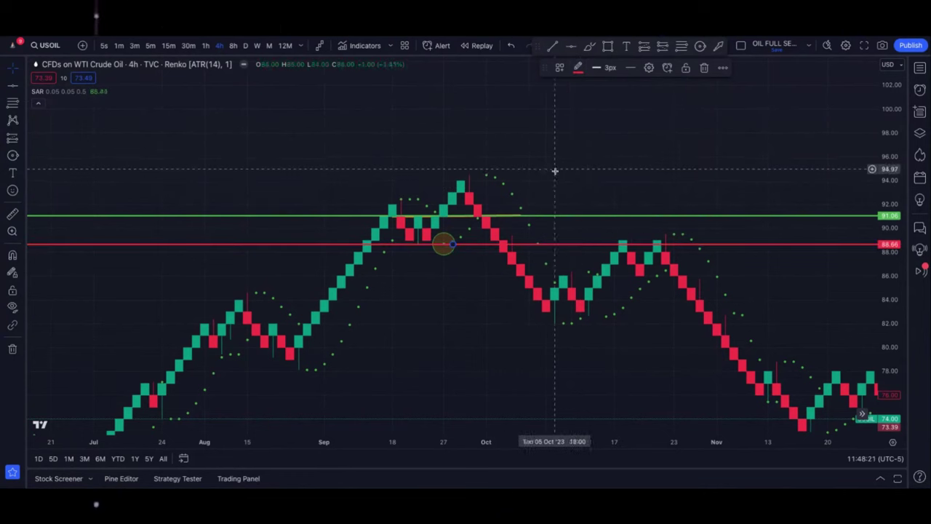
Measure the price distance from the green line up to about 92.05 on 27 Sep '23, and clear the measurement.
drag(882, 254, 875, 221)
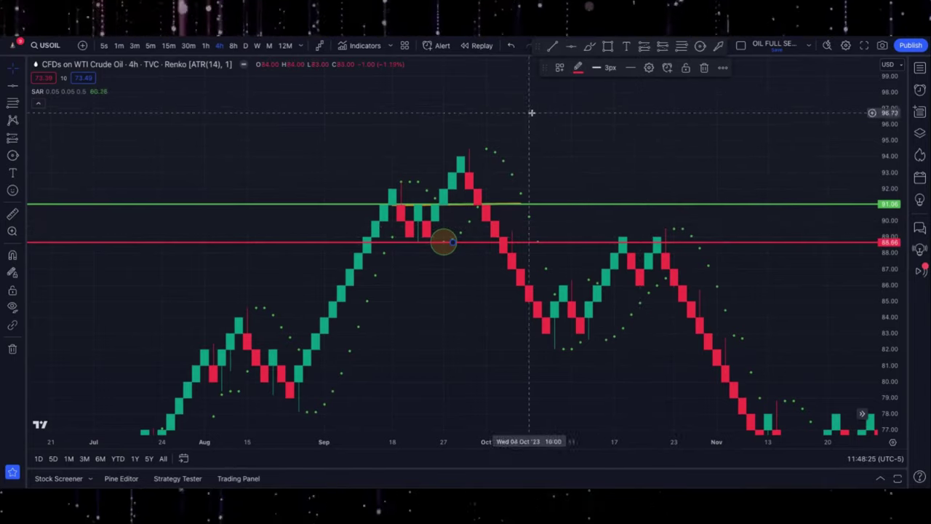
click(13, 216)
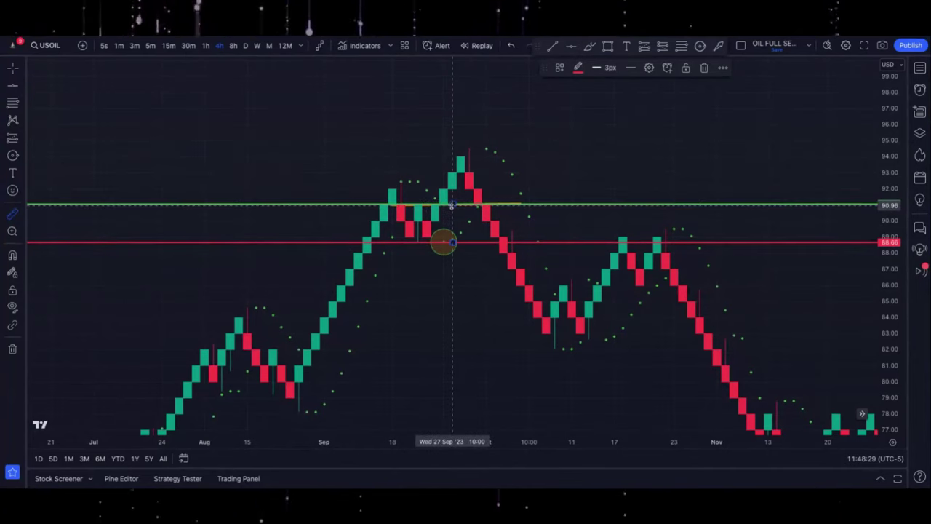
click(461, 205)
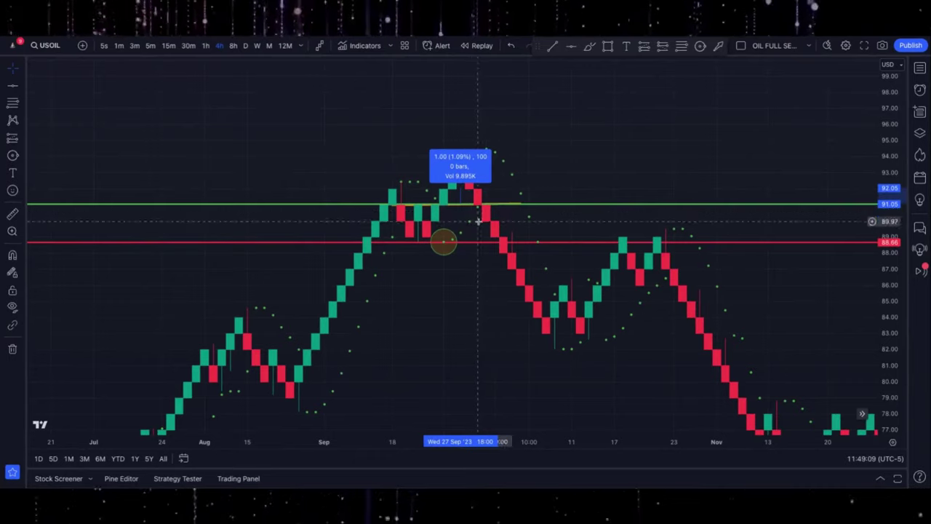
click(524, 150)
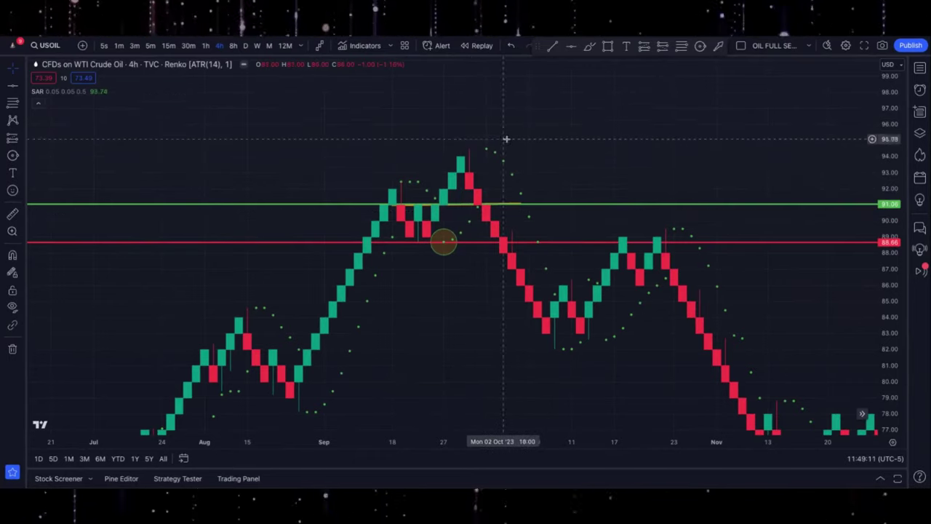
Circle the first SAR dot above the price after the peak, at about 94.52 on 2 Oct '23.
click(700, 46)
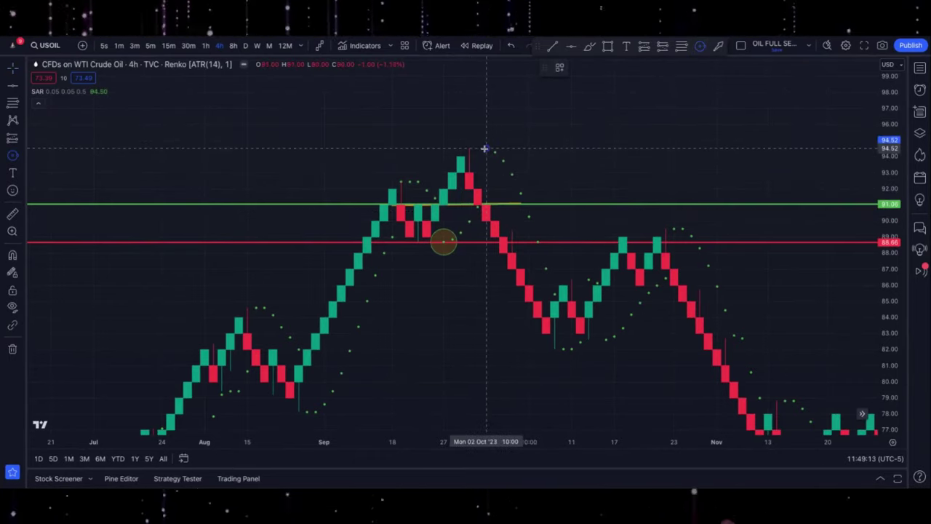
drag(484, 148, 495, 156)
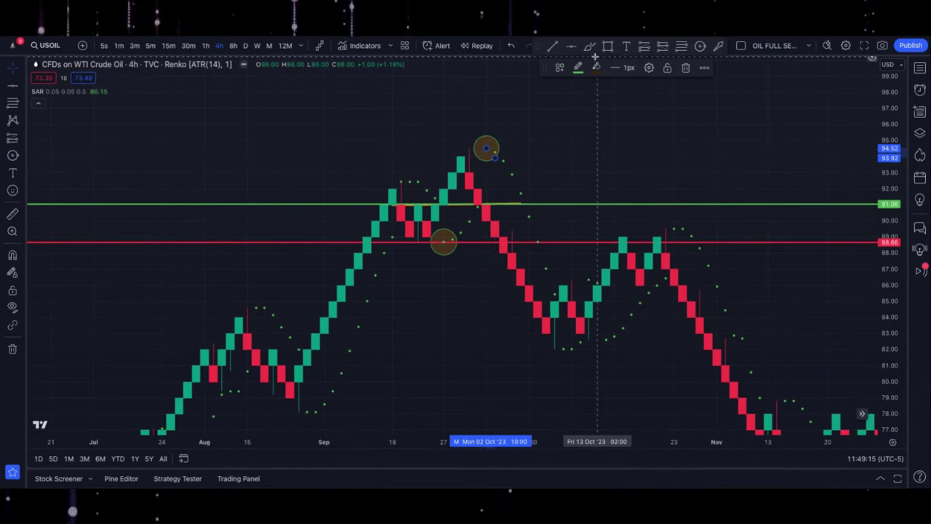
key(Escape)
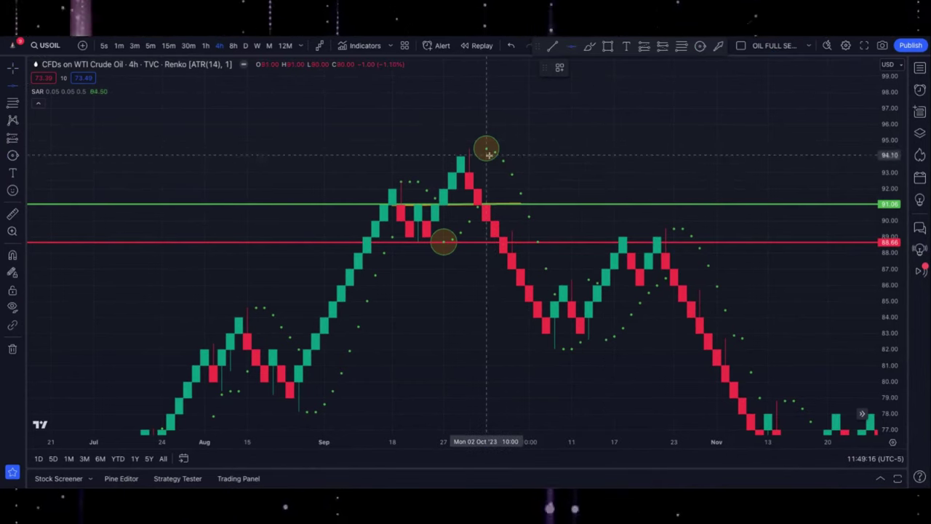
Place a horizontal line at about 91.11, measure the price distance from it up to about 93.92 on 2 Oct '23, and clear the measurement.
click(488, 204)
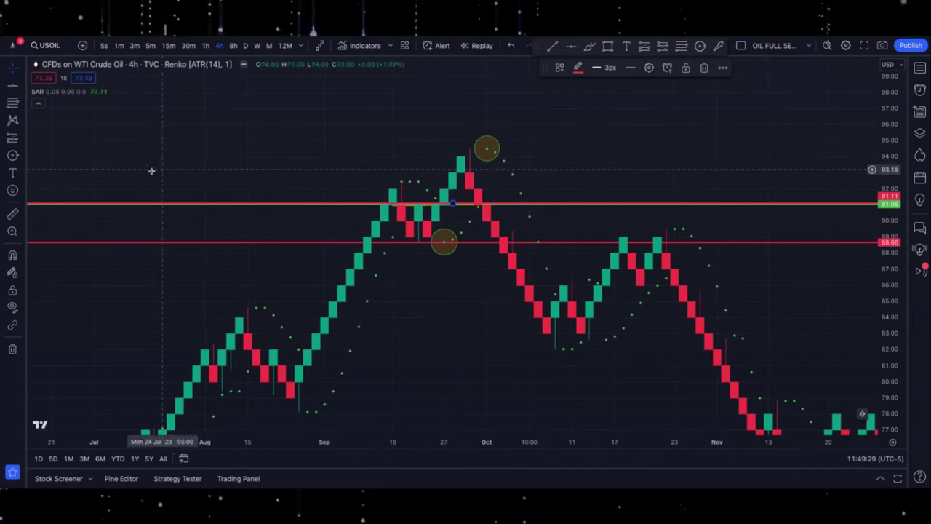
shift+click(470, 202)
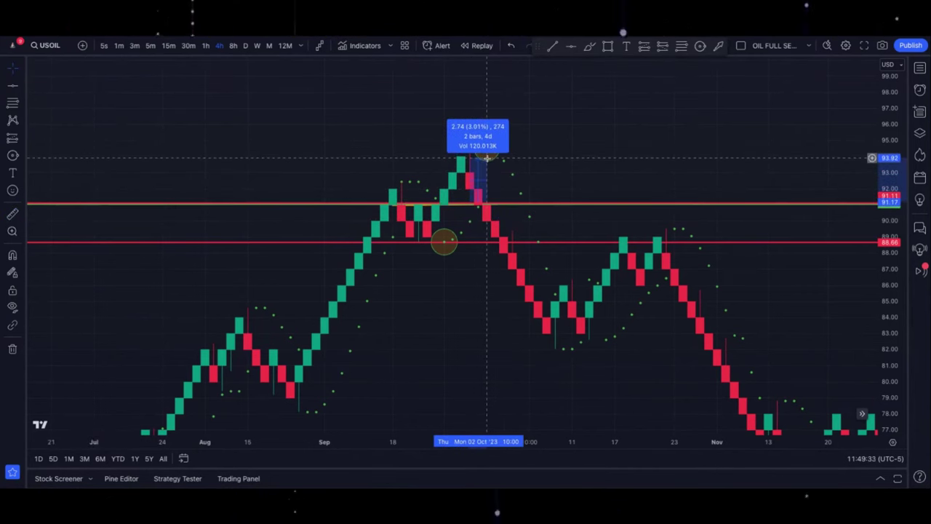
click(486, 157)
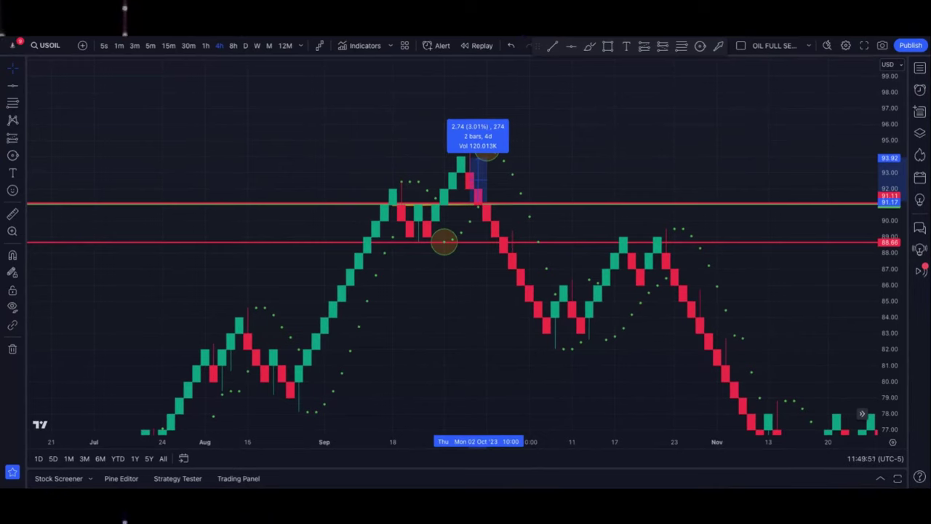
click(560, 248)
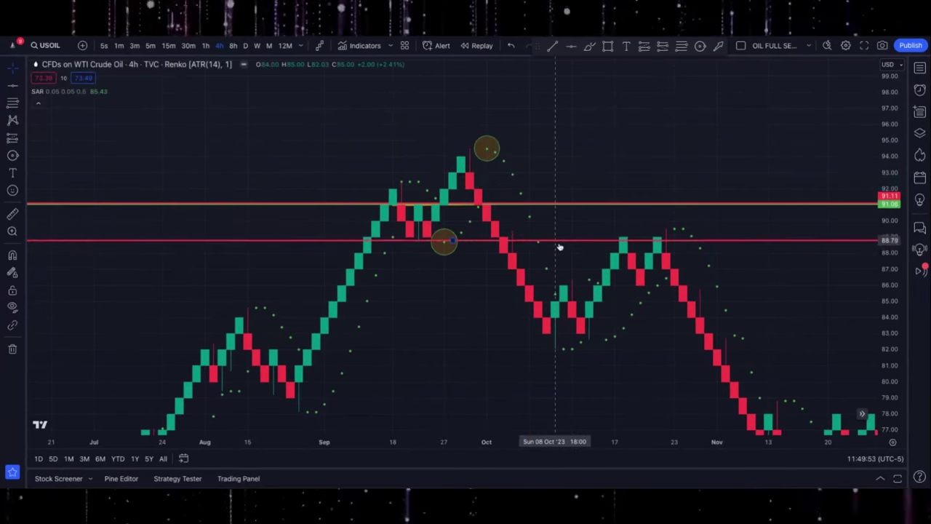
Move the lower red line up to about 92.92 and draw an arrow from about 96.57 down to the peak brick at 94.28.
drag(559, 248, 564, 174)
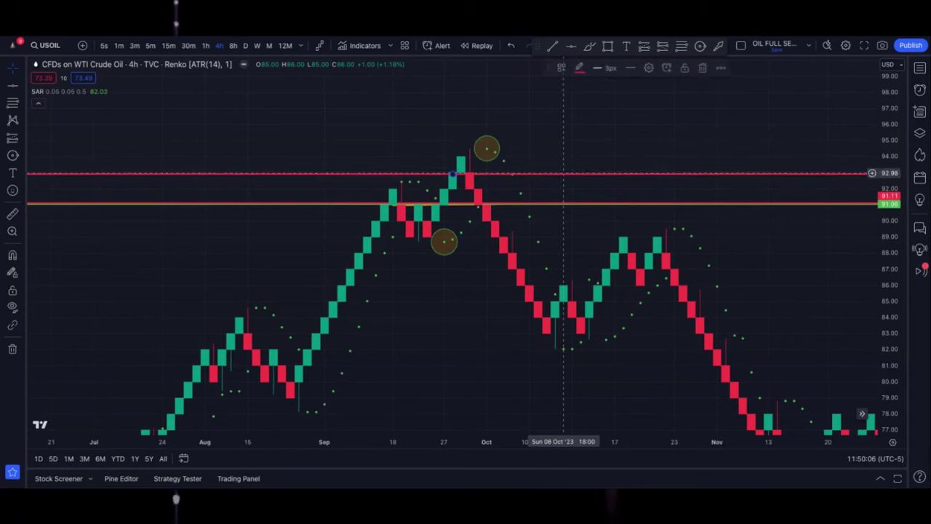
click(717, 47)
drag(469, 117, 461, 151)
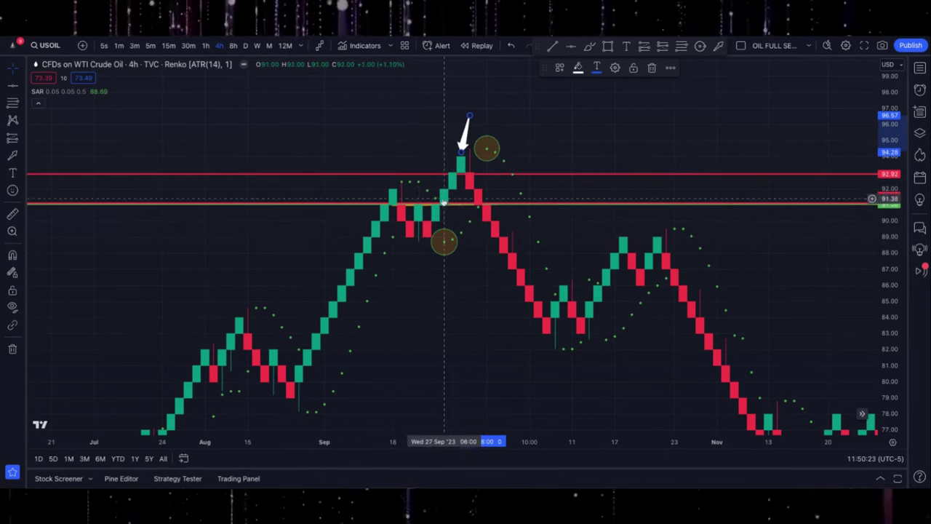
Remove all drawings from the chart while keeping the SAR indicator.
click(12, 348)
click(46, 349)
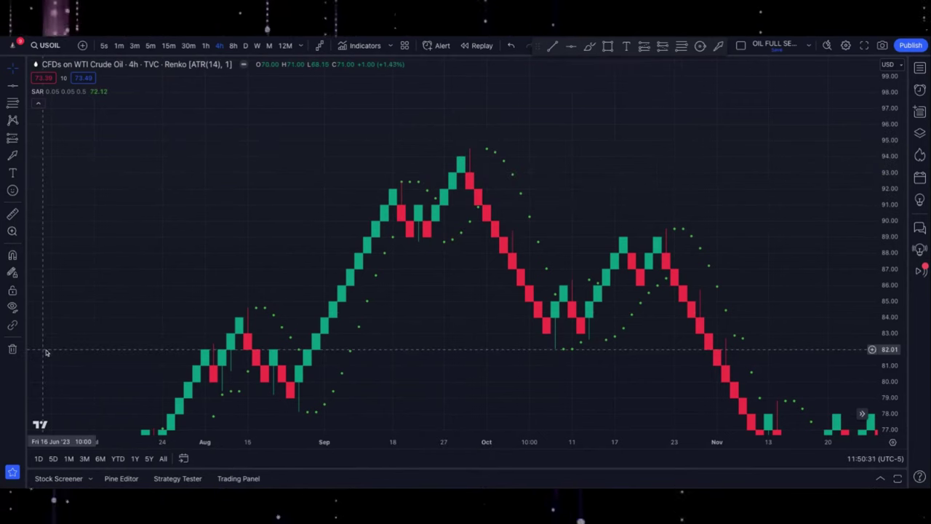
Circle the last two green bricks before the peak, the one spanning 92 to 93 and the one spanning 93 to 94.
scroll(374, 291, up, 1)
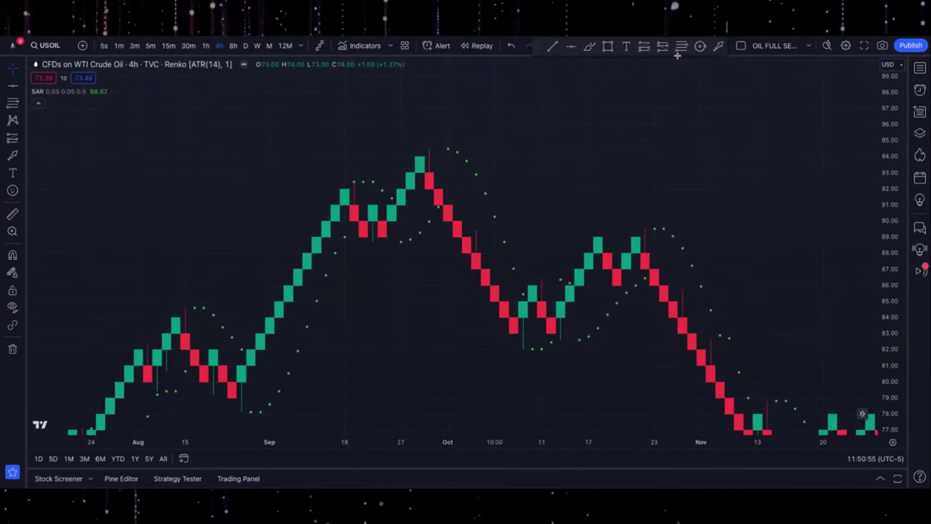
click(699, 46)
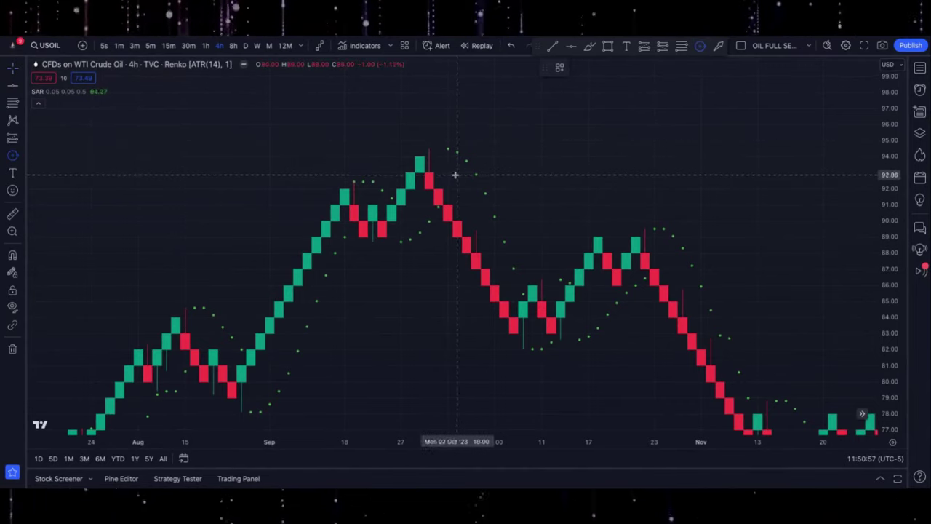
click(410, 178)
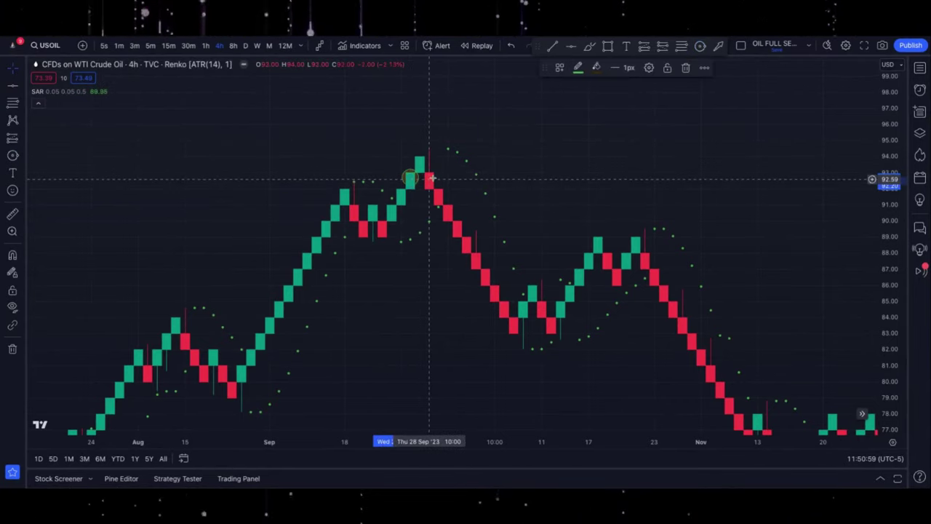
click(700, 46)
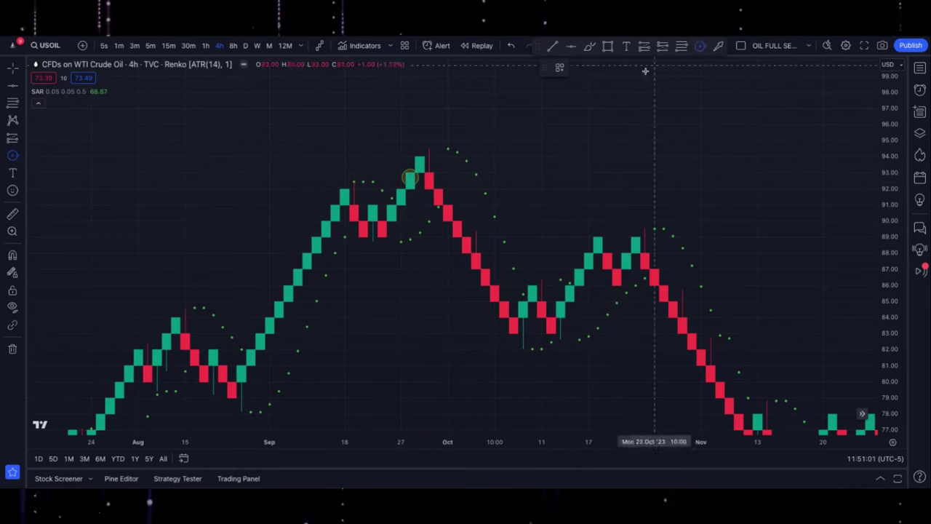
click(420, 171)
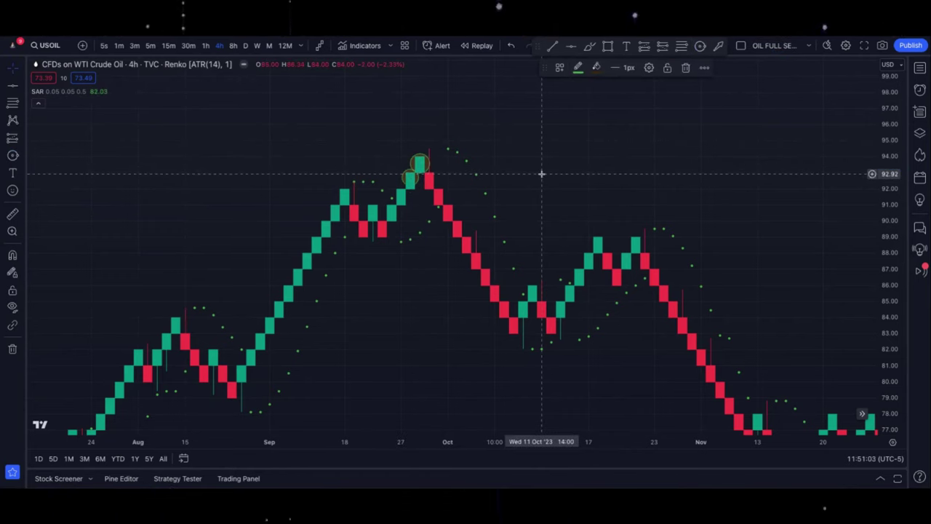
Draw a level trend line at about 91.99 from 26 Sep to 11 Oct '23, and circle the first SAR dot above the price after the peak.
click(552, 47)
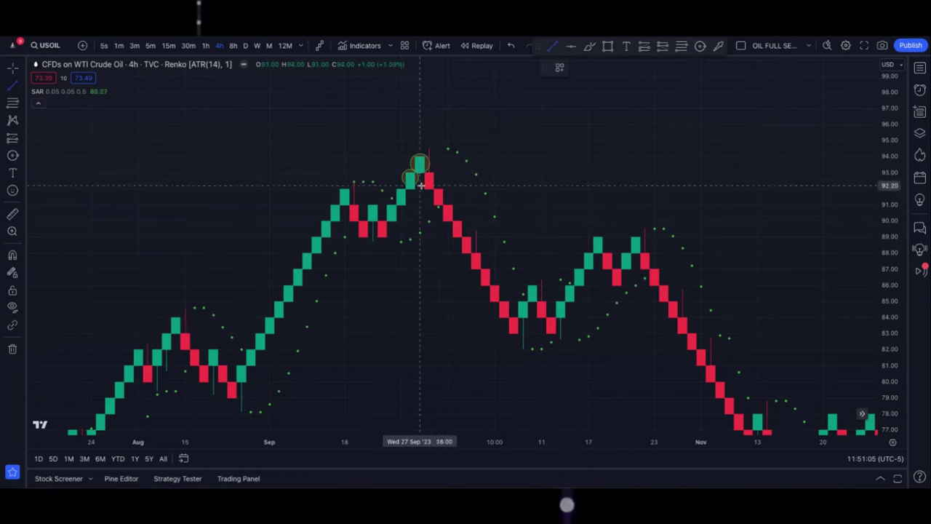
click(541, 189)
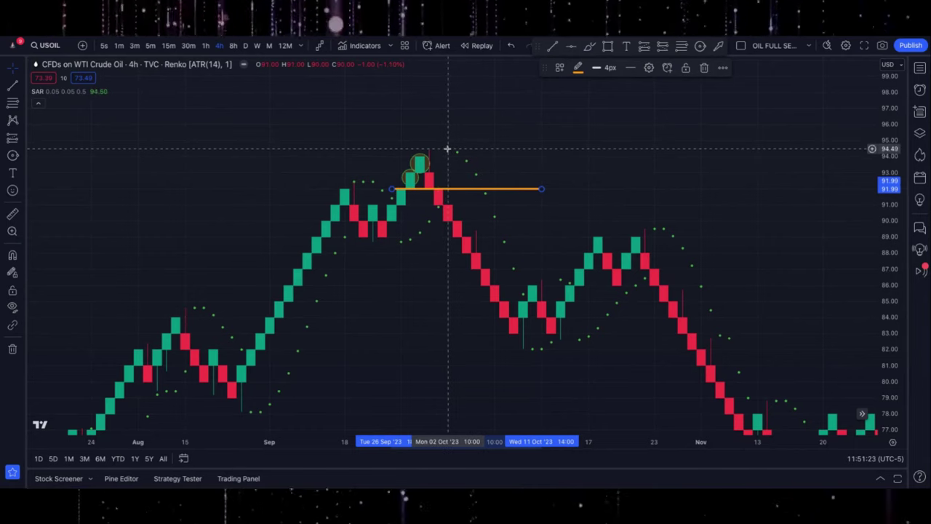
click(700, 45)
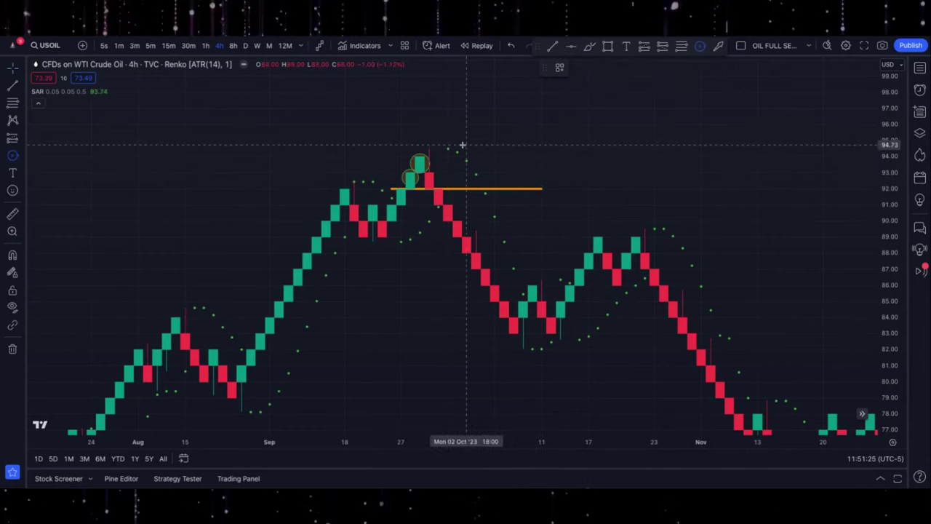
drag(447, 147, 460, 148)
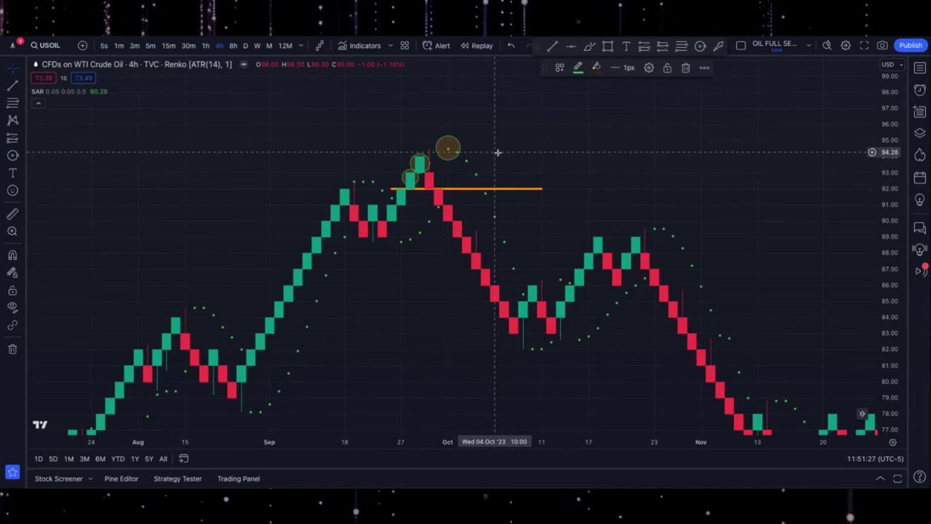
Place a horizontal line at about 90.99, just below the orange trend line, and colour it green.
key(alt+h)
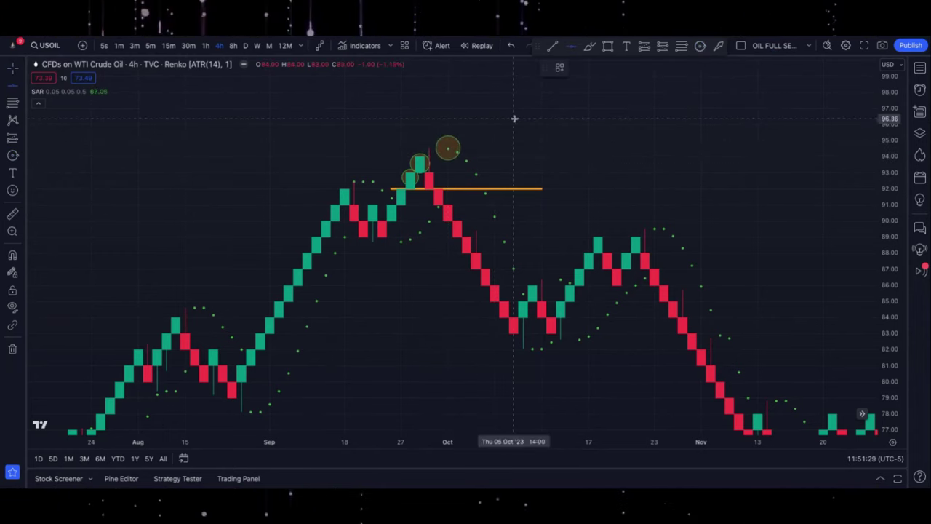
click(454, 205)
click(577, 69)
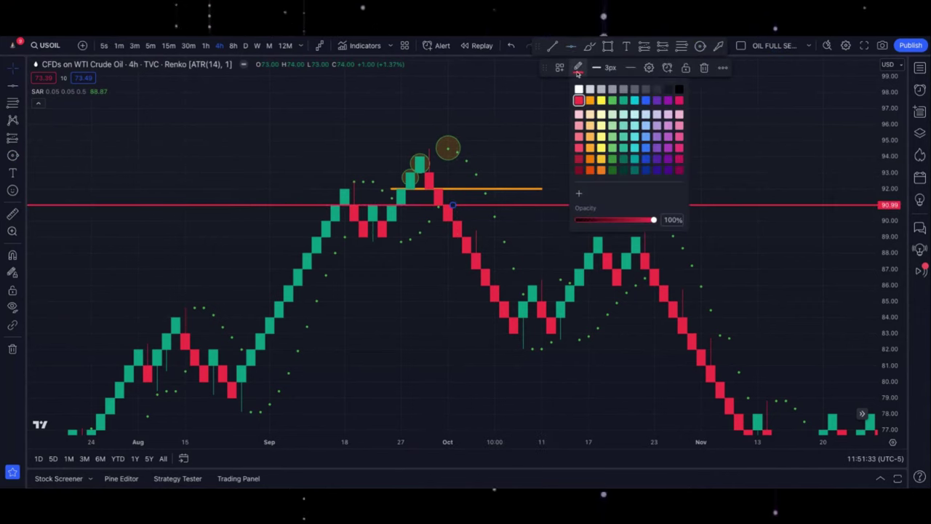
click(611, 100)
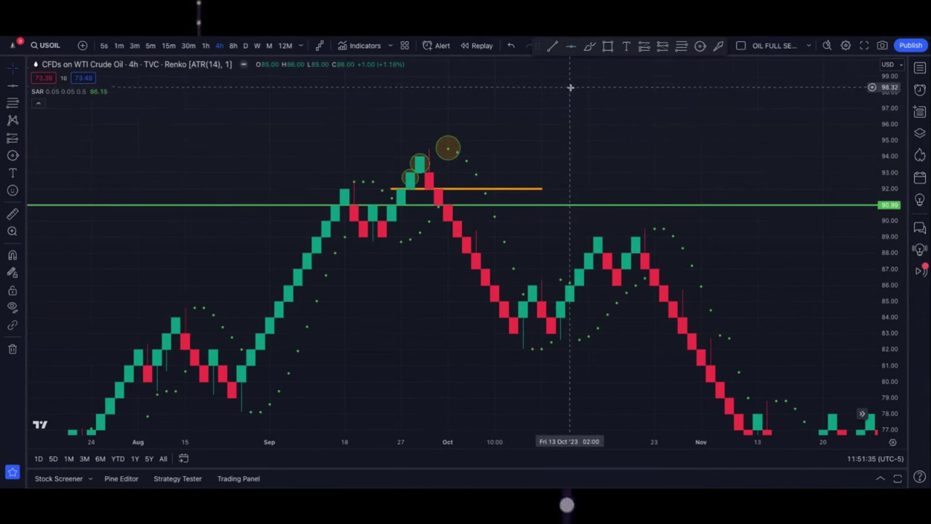
Place a second horizontal line through the circled SAR dot at about 94.52 and colour it red.
click(571, 48)
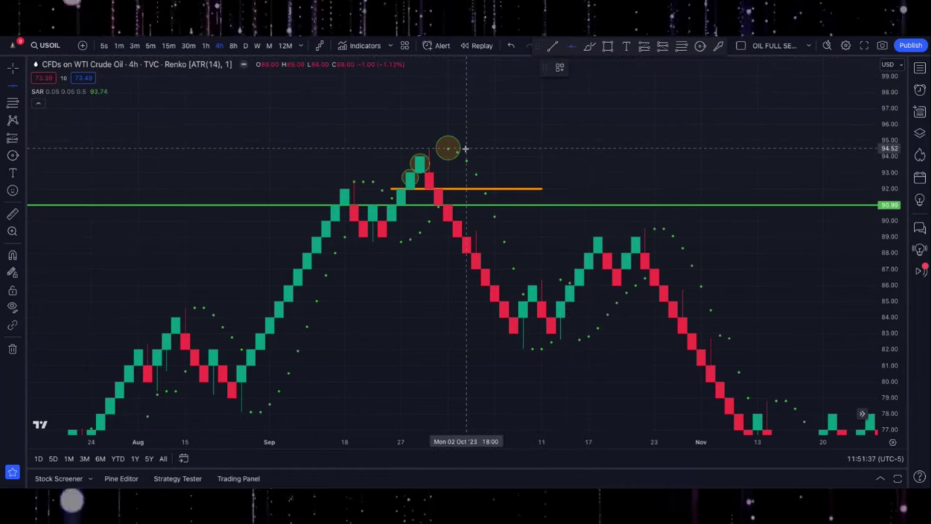
click(452, 148)
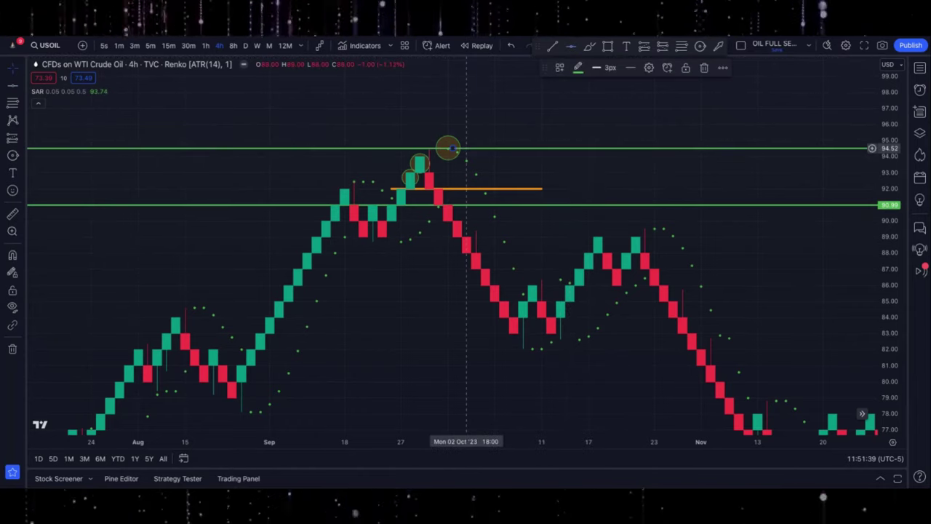
click(578, 66)
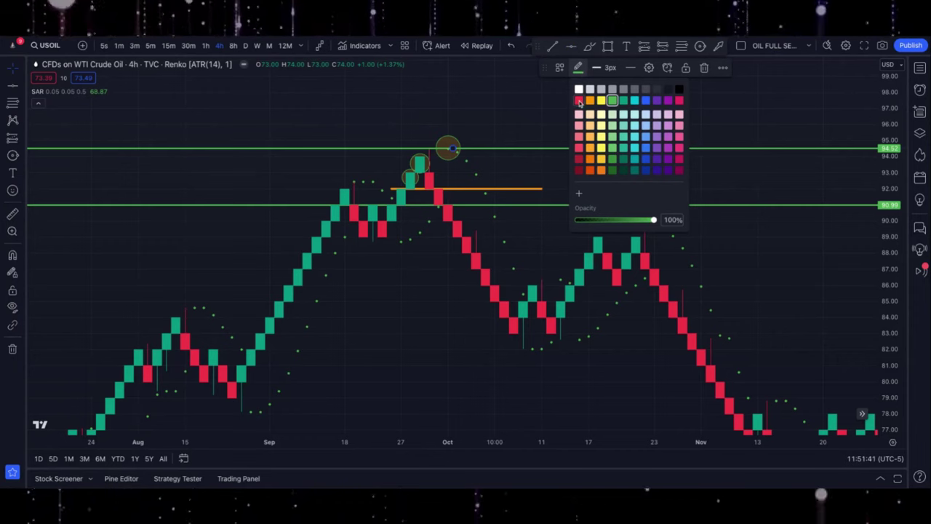
click(582, 100)
click(550, 104)
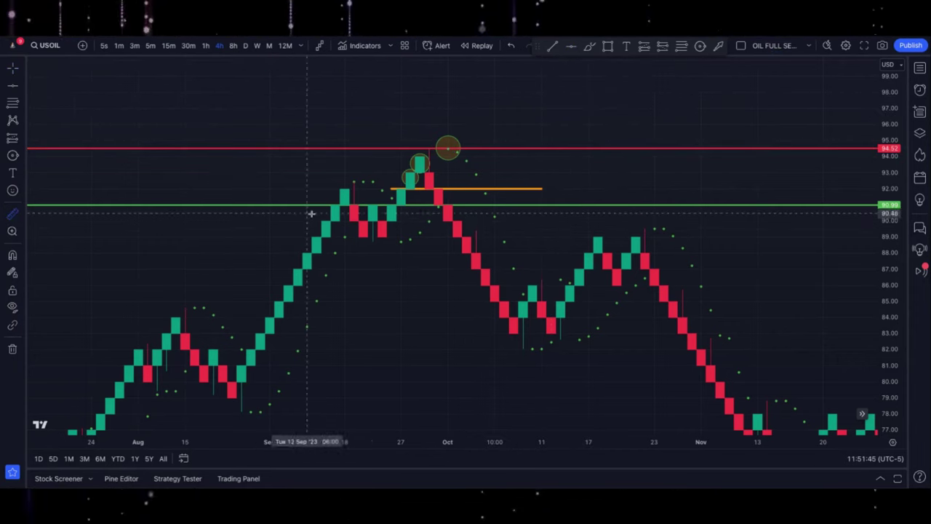
Measure the price distance from the green line up to the red line, and clear the measurement.
shift+click(473, 206)
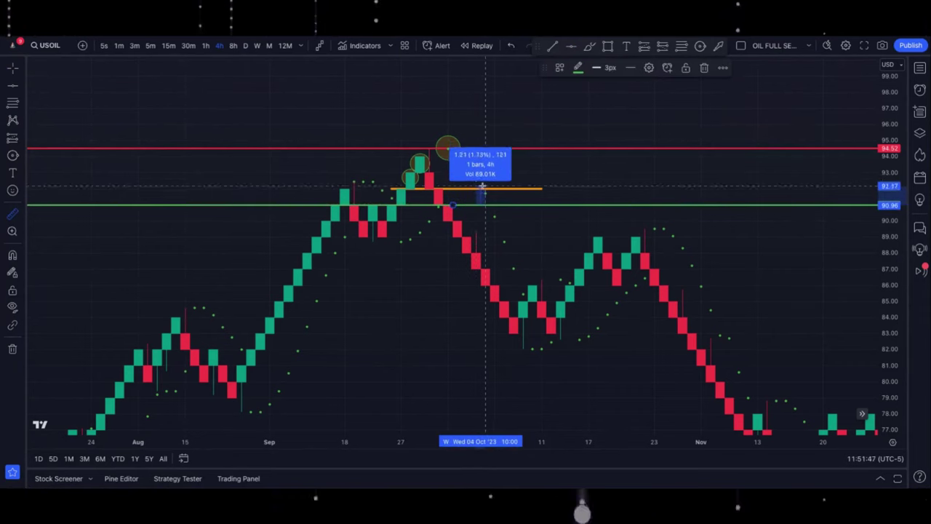
click(486, 150)
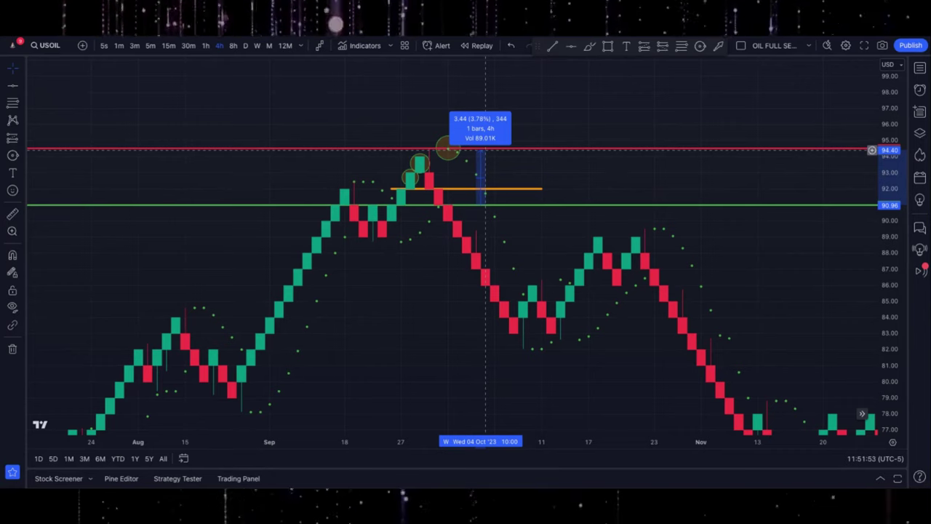
click(513, 144)
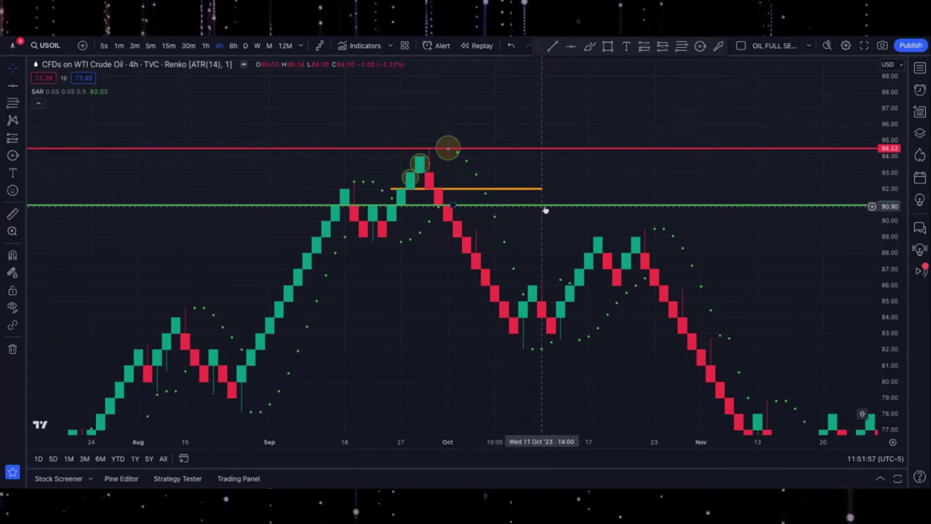
Circle the first SAR dot below the price at about 82.13 on 8 Oct '23, and place a blue horizontal line at about 86.02.
click(699, 47)
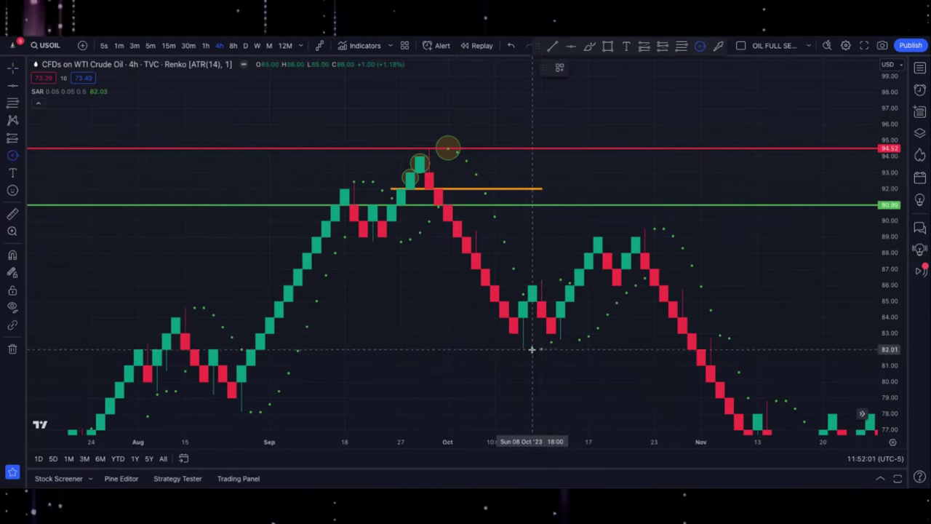
drag(535, 355, 538, 358)
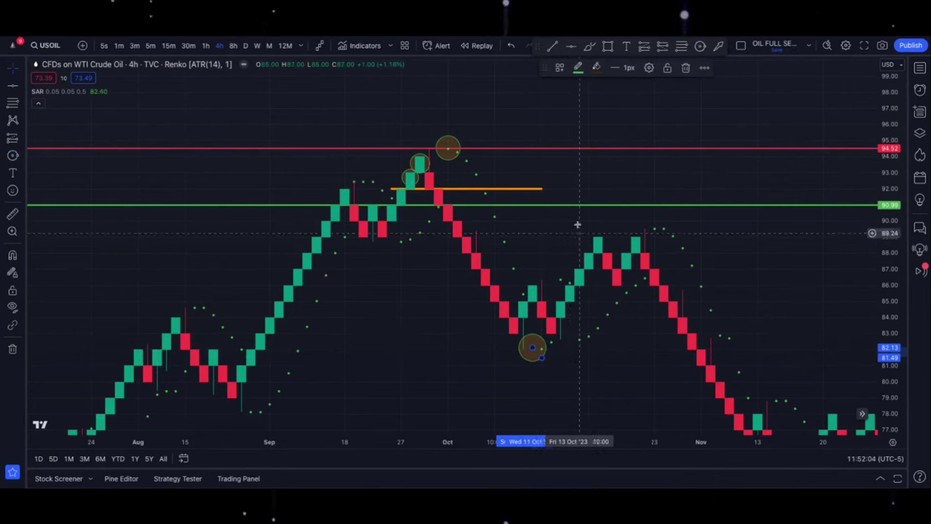
click(541, 285)
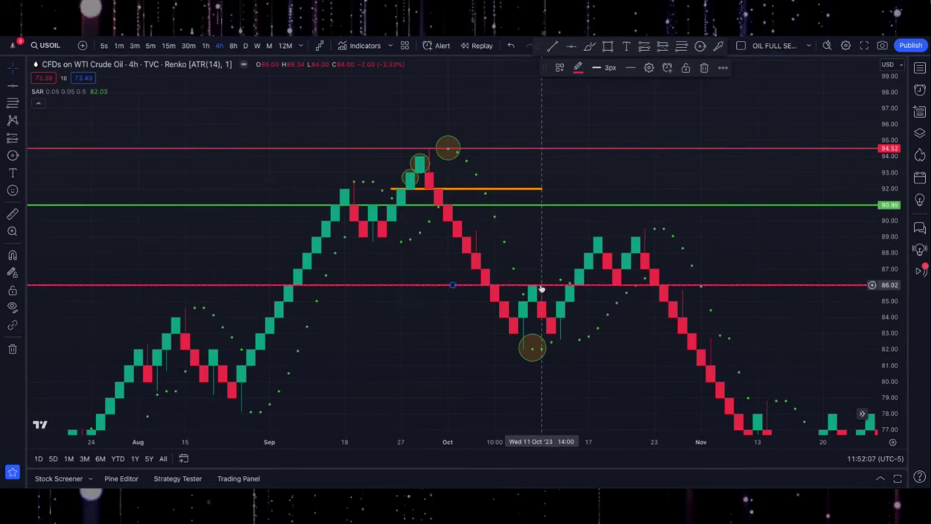
click(578, 70)
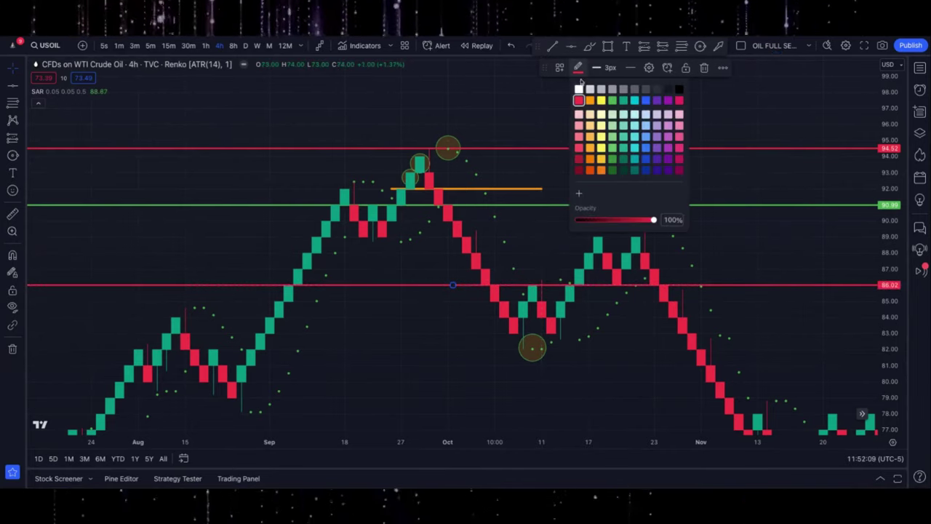
click(646, 101)
click(624, 108)
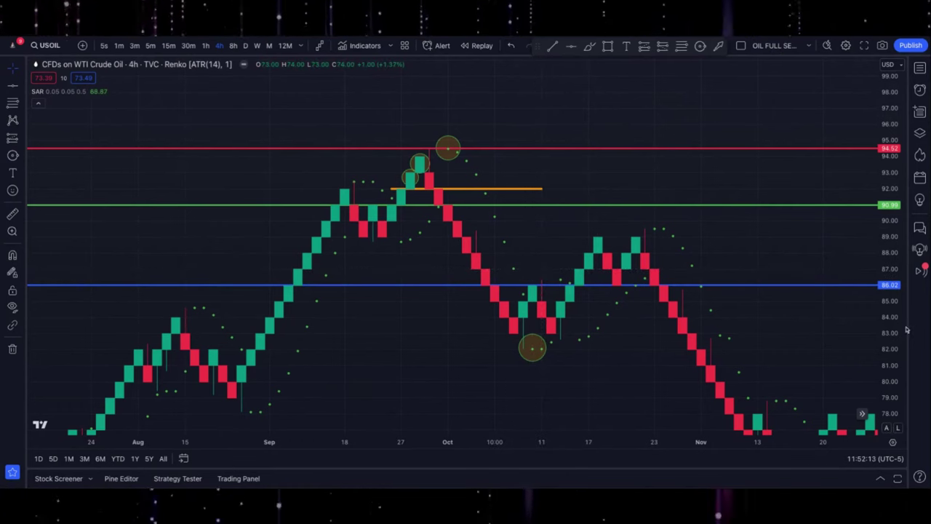
Measure the price distance from the green line down to the blue line.
drag(897, 326, 897, 328)
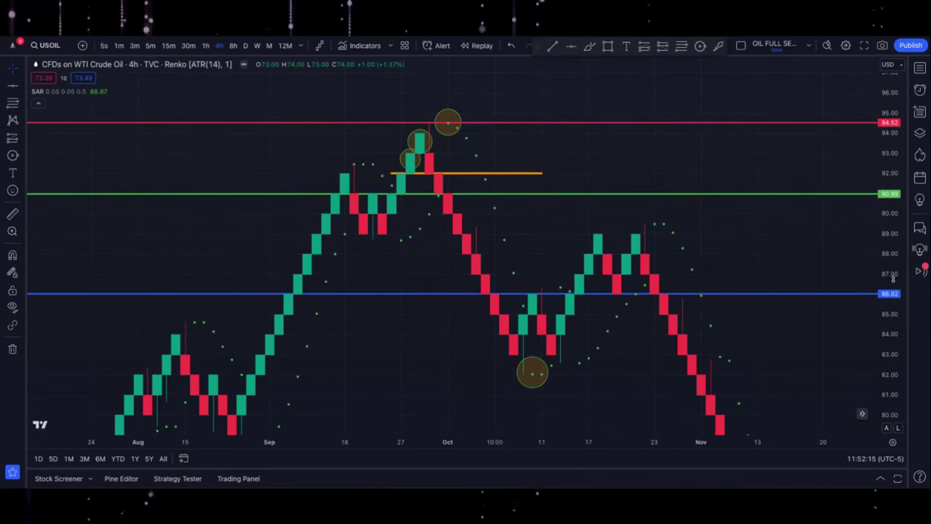
click(13, 213)
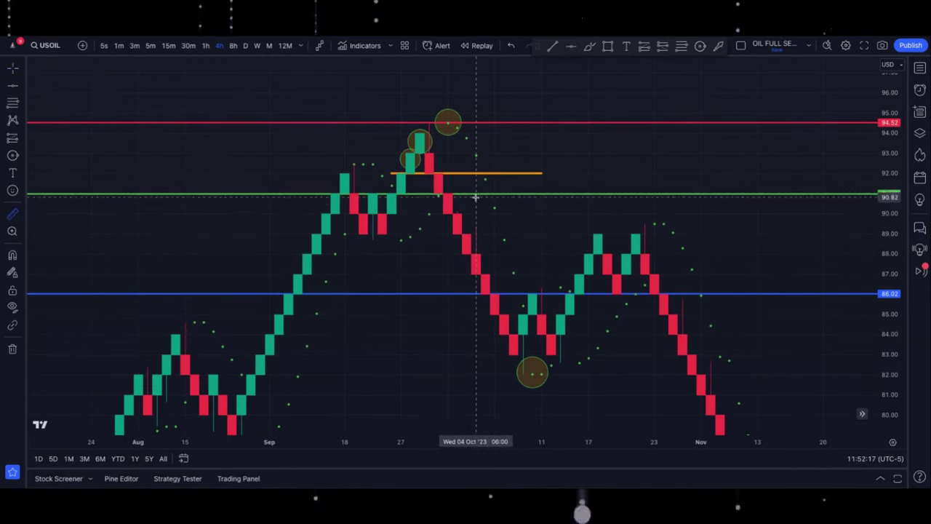
drag(476, 194, 501, 294)
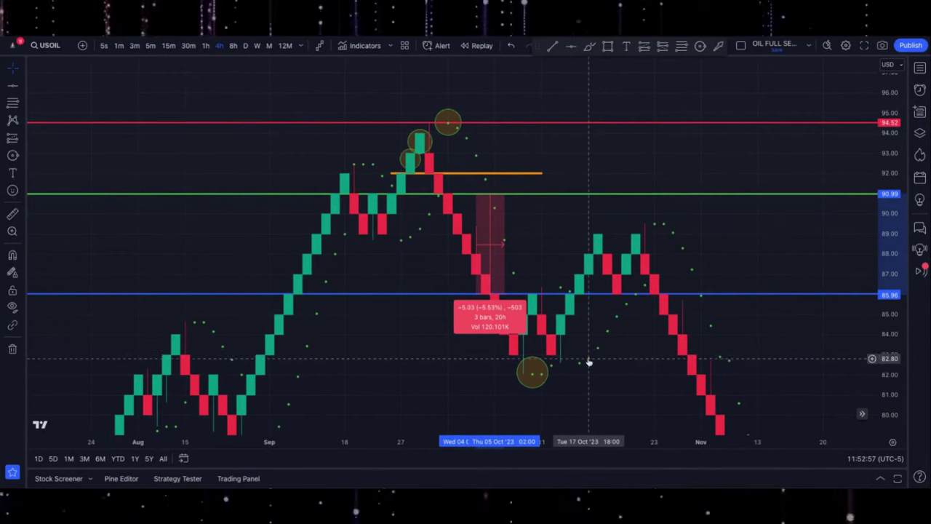
Remove all drawings from the USOIL chart while keeping the Parabolic SAR indicator.
click(12, 348)
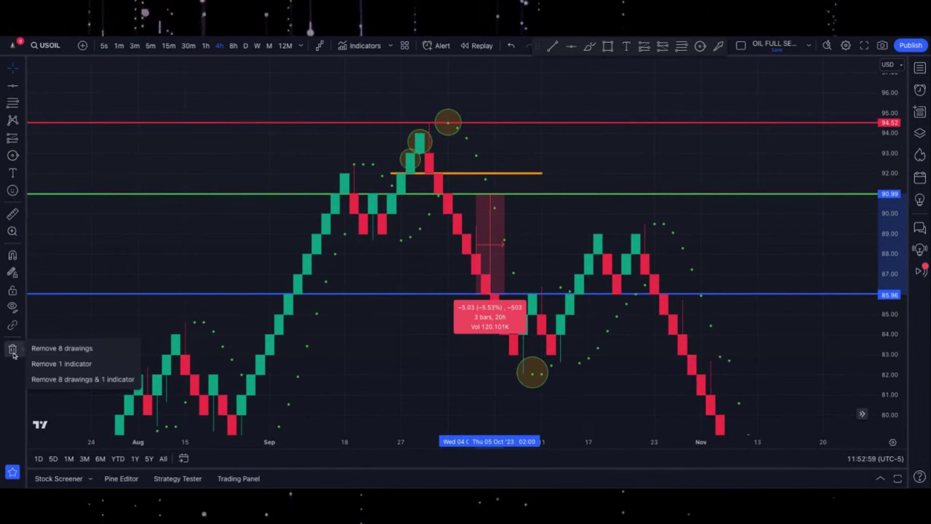
click(40, 353)
click(611, 357)
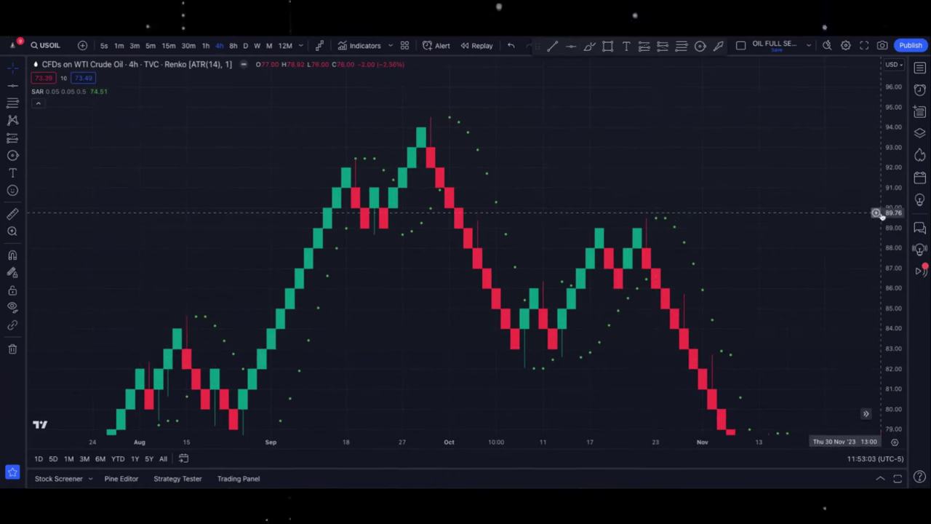
Draw a downward arrow marker along the October decline, from about 93.65 on 2 Oct '23 to about 86.25 on 5 Oct '23.
scroll(628, 354, right, 5)
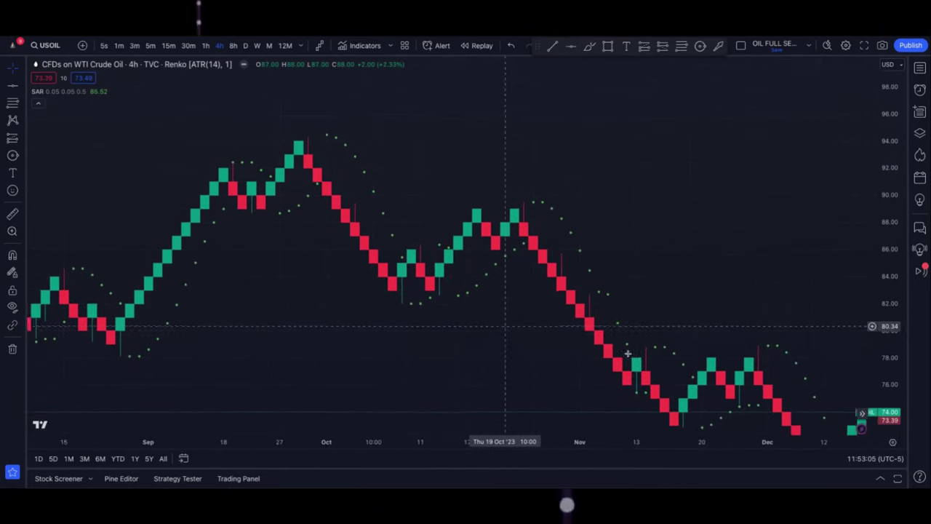
drag(506, 326, 492, 320)
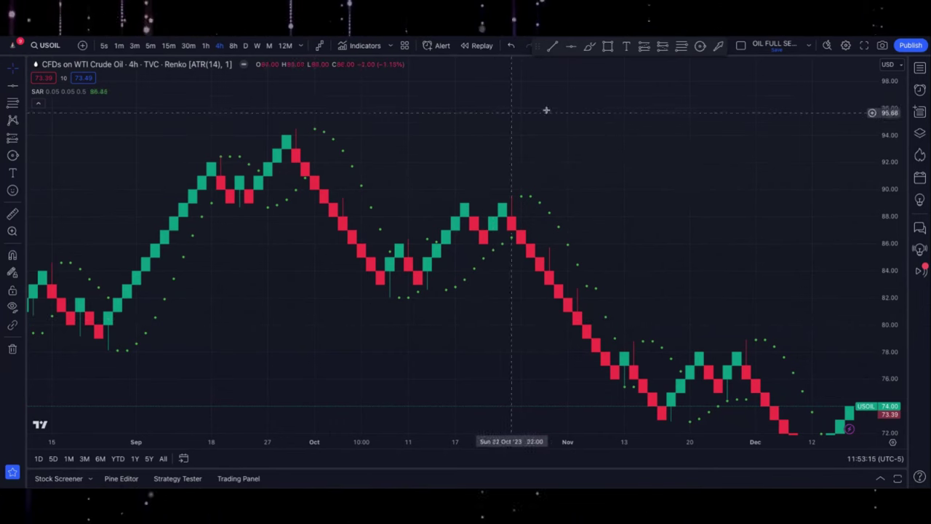
click(718, 47)
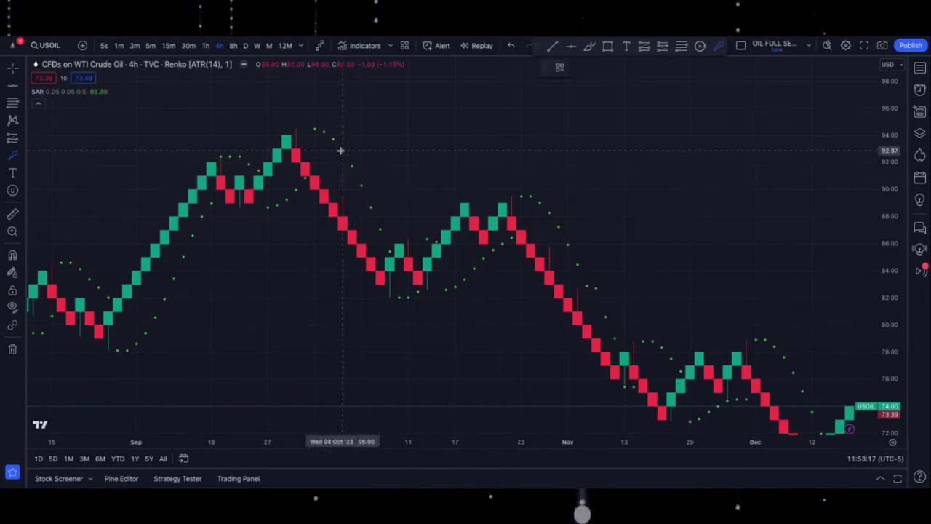
drag(318, 140, 386, 241)
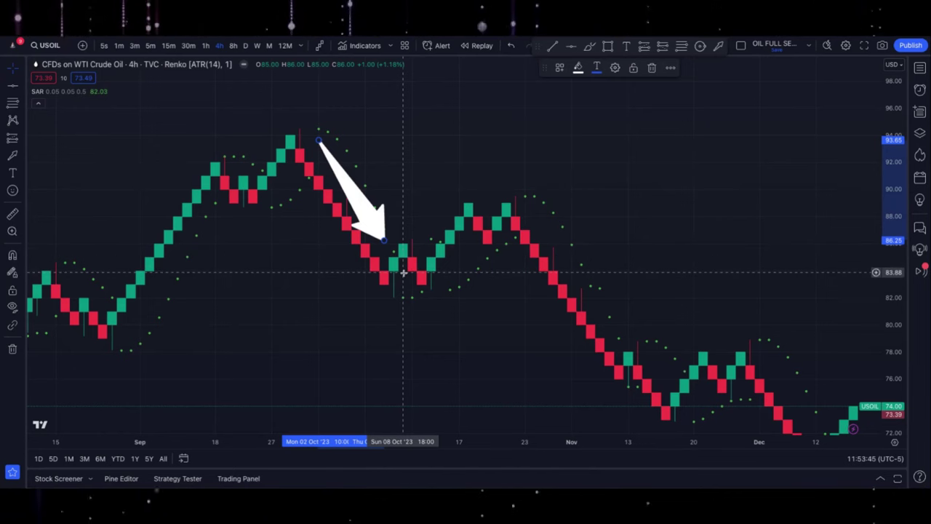
Place a horizontal line at about 83.99 near the mid-October low and colour it green.
scroll(407, 262, up, 1)
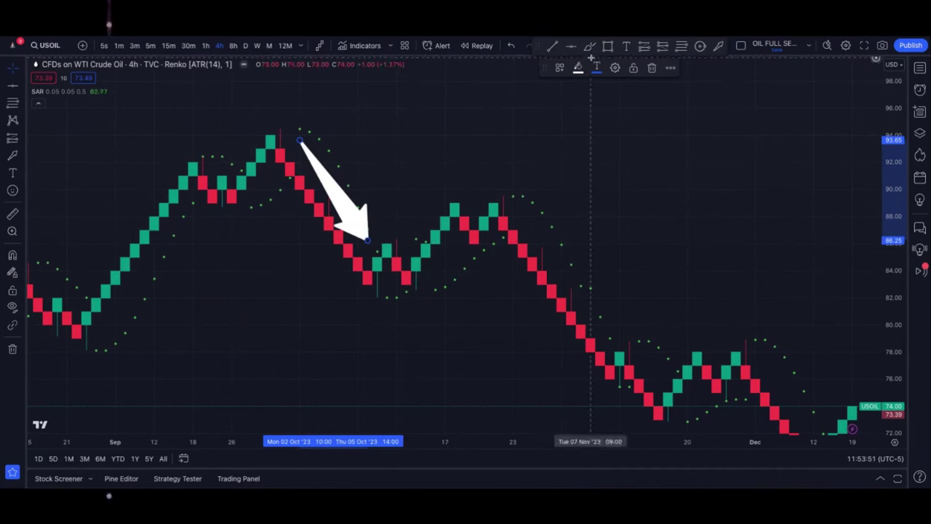
click(571, 45)
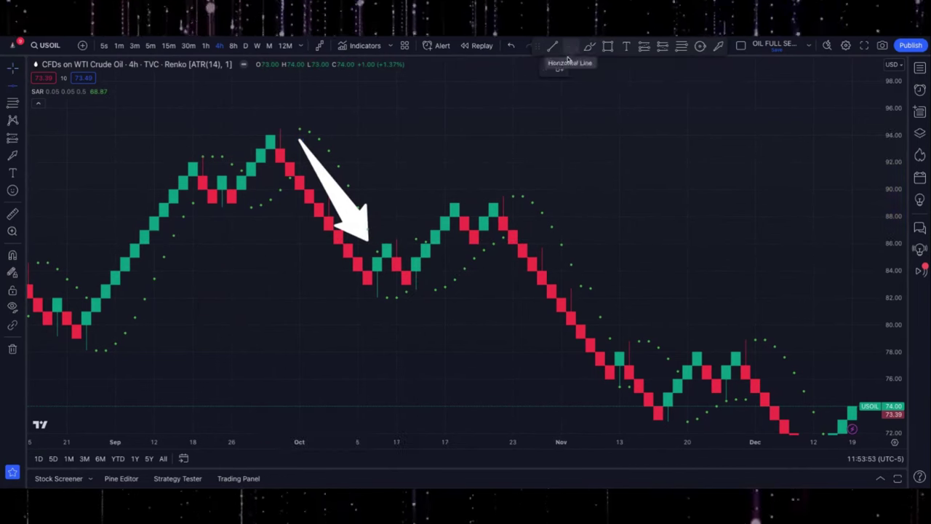
click(424, 271)
click(577, 67)
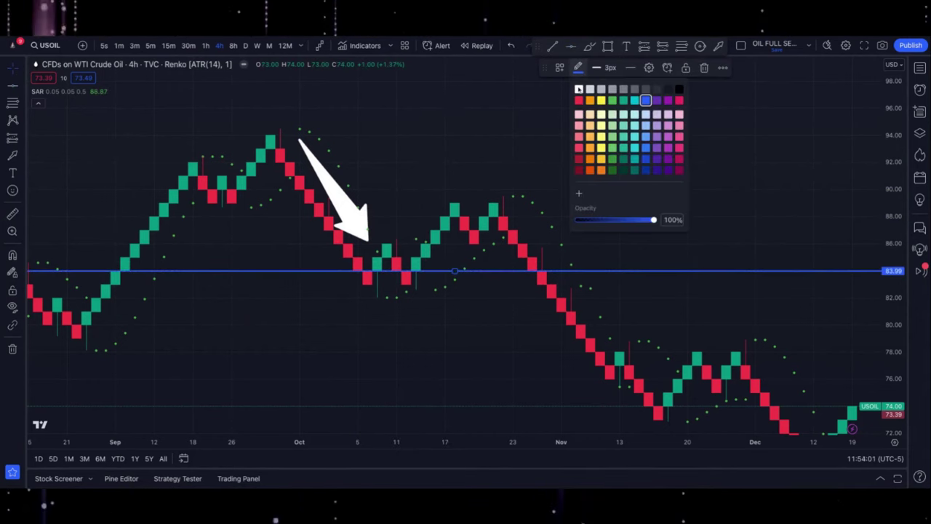
click(613, 101)
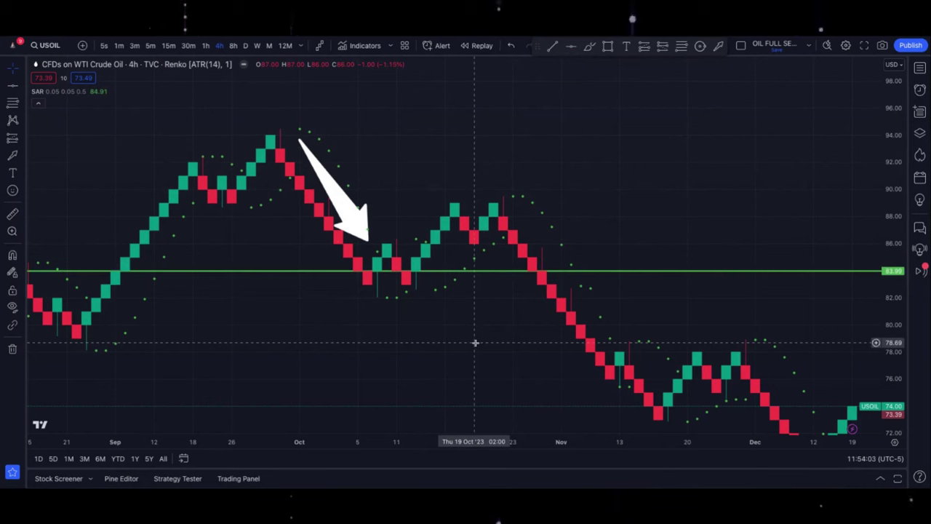
Measure the price distance from the green line down to the SAR dots below it at 13 Oct '23.
click(18, 215)
click(454, 271)
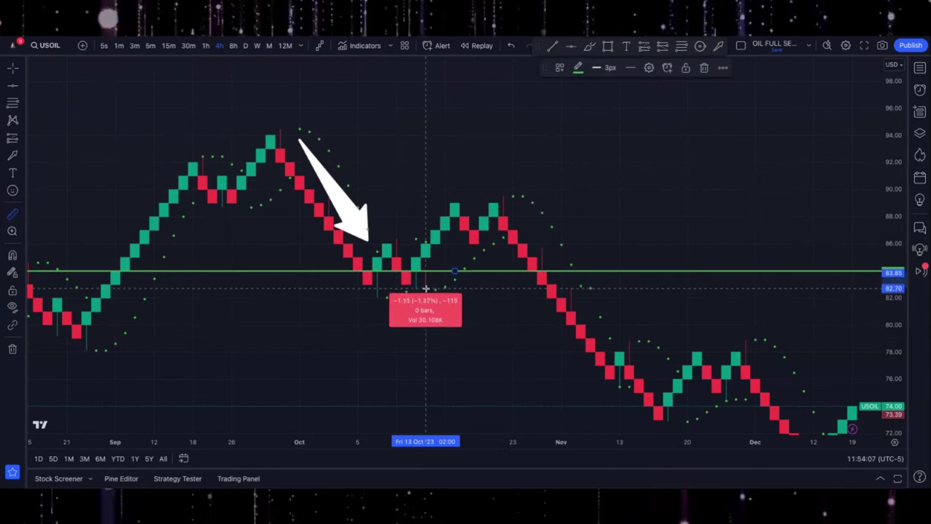
click(455, 292)
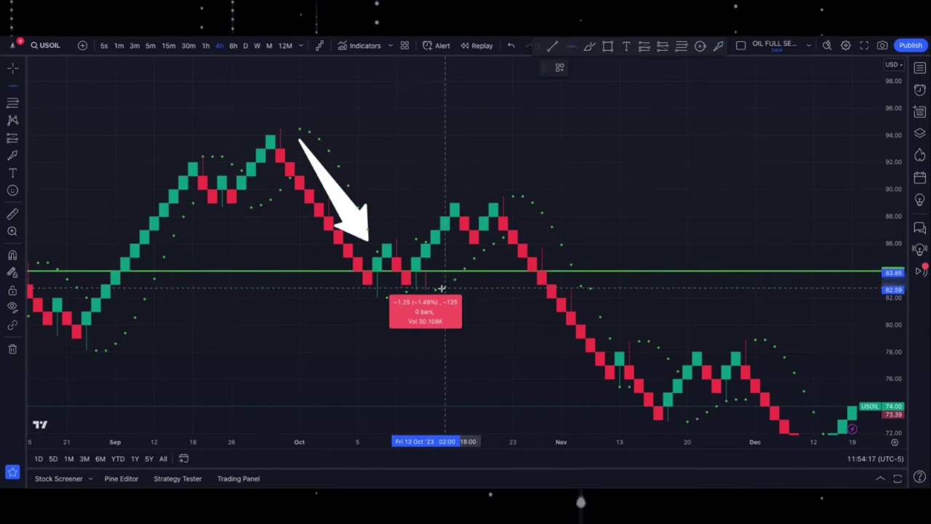
Place a second horizontal line at about 82.63 through the SAR dots below the price and colour it blue.
click(441, 290)
click(579, 70)
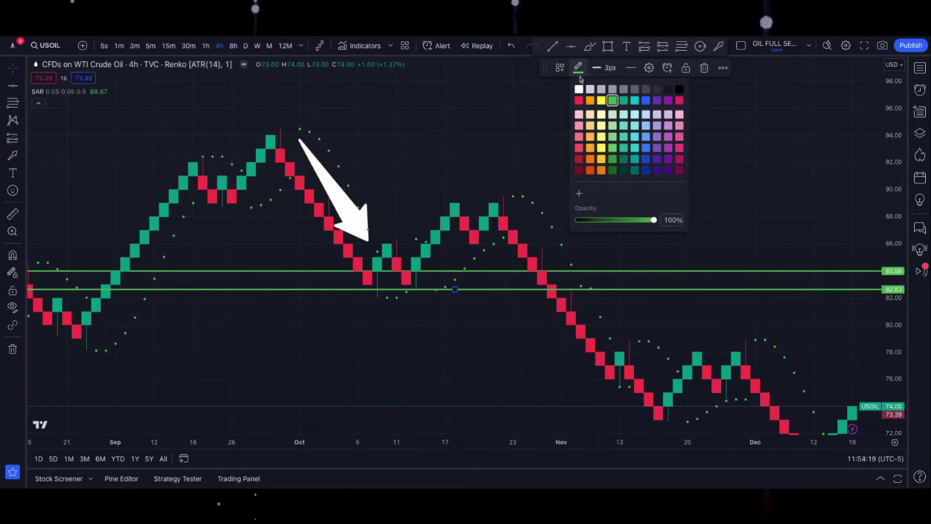
click(646, 100)
click(616, 206)
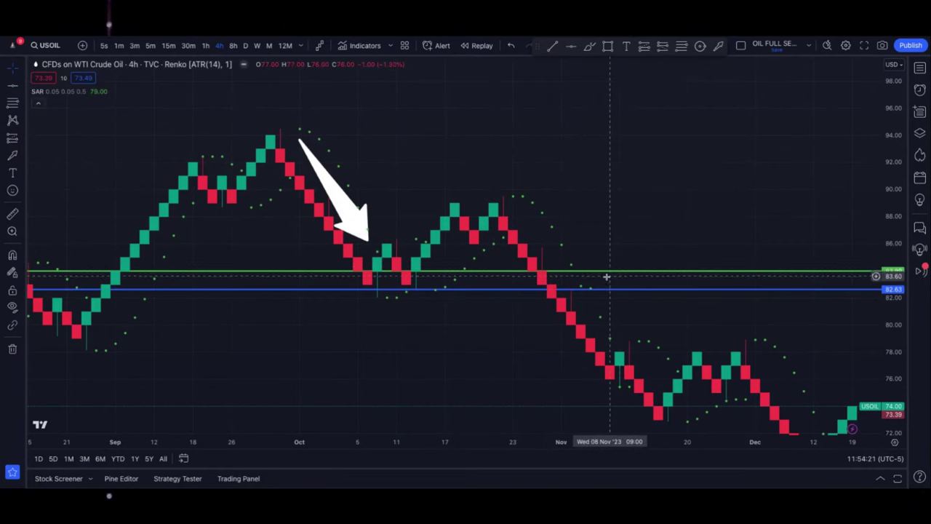
Place a red horizontal line at about 86.39, and move it down to about 83.53 between the green and blue lines.
click(571, 45)
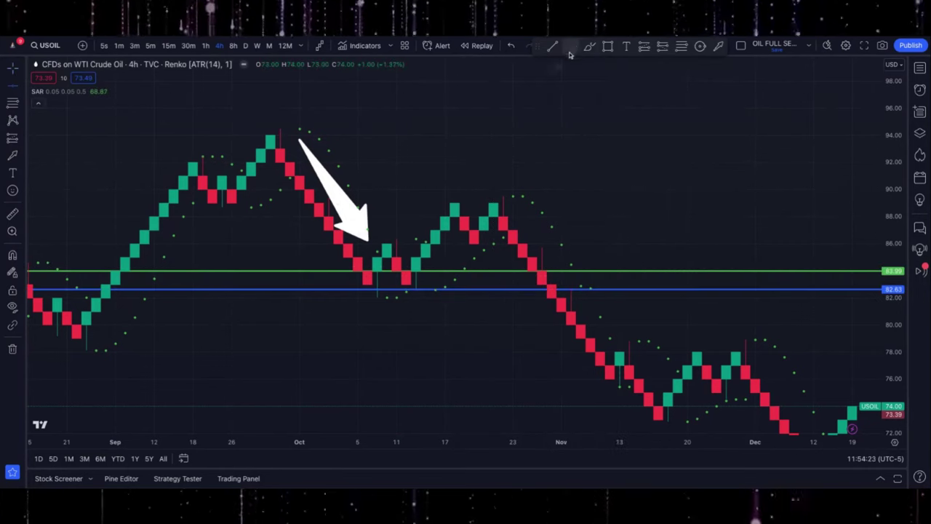
click(434, 238)
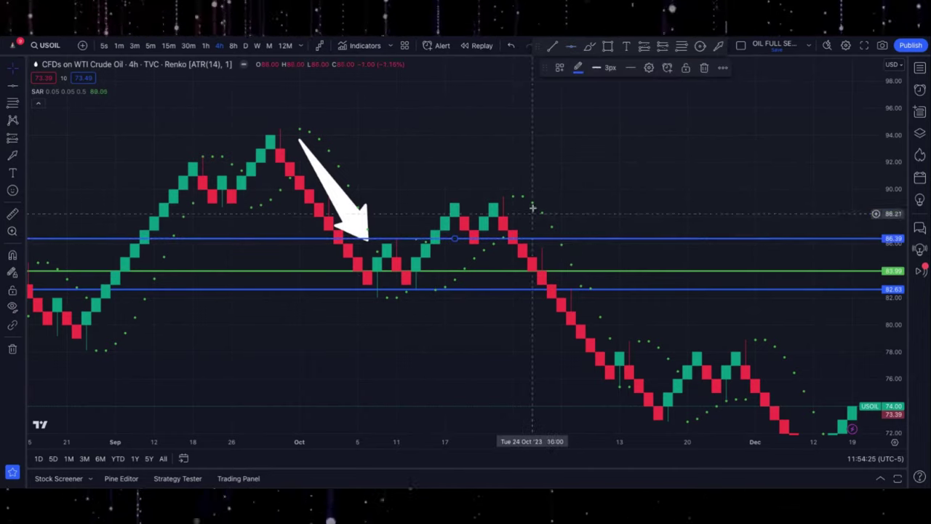
click(578, 68)
click(578, 101)
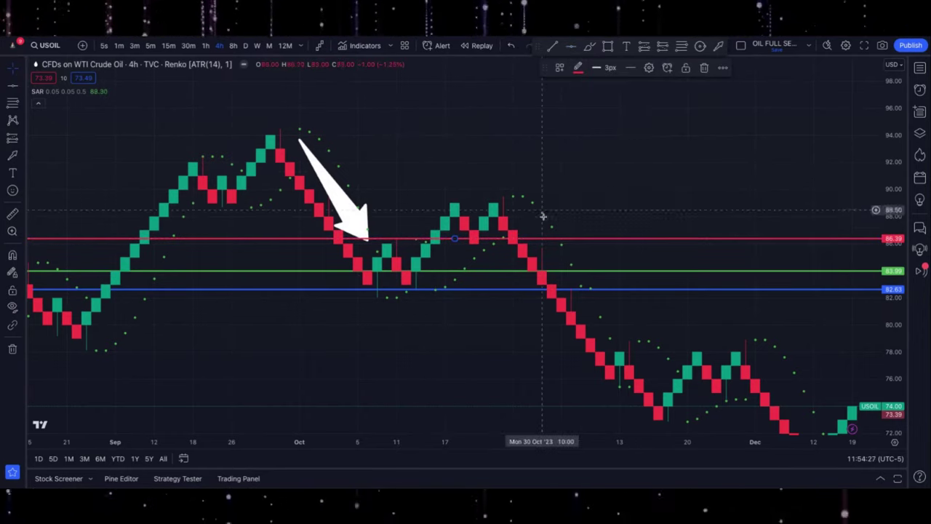
drag(886, 327, 886, 295)
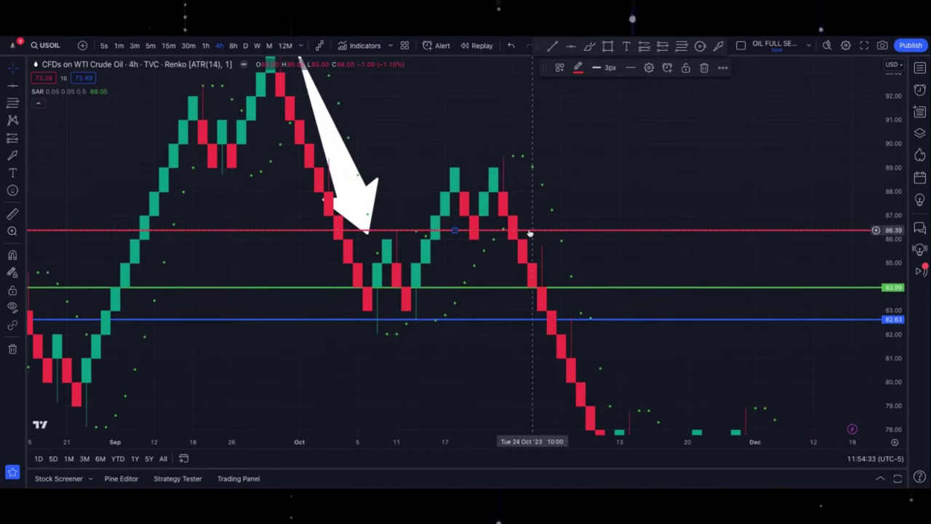
drag(530, 233, 513, 298)
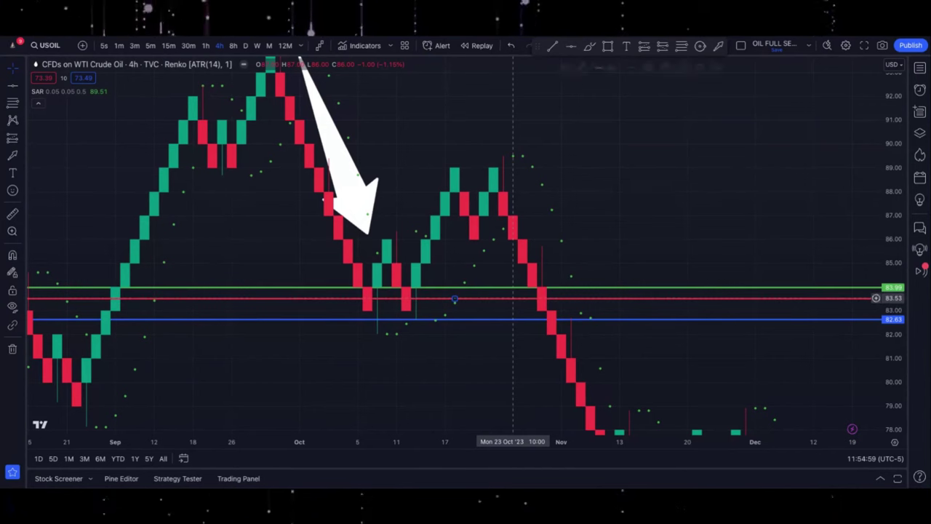
Remove all drawings from the chart and reset the price scale to automatic fitting.
click(12, 349)
click(61, 349)
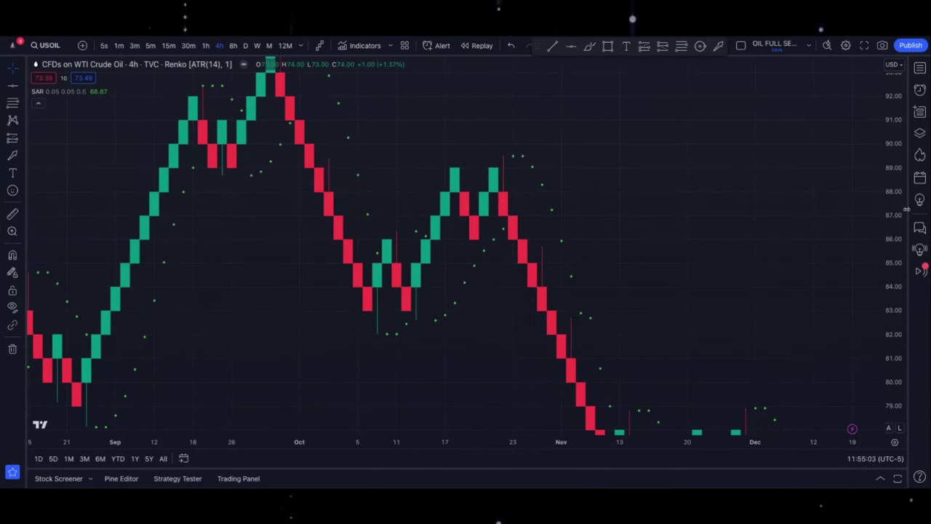
double_click(895, 144)
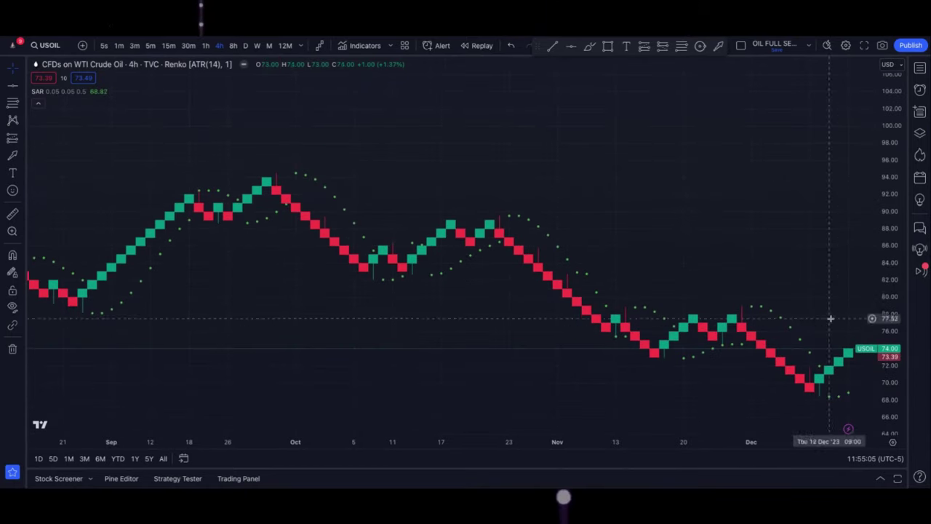
Draw an arrow marker down the decline from about 93.65 to 86.52, and another up the following rise from about 81.26 to 88.84.
scroll(830, 318, down, 5)
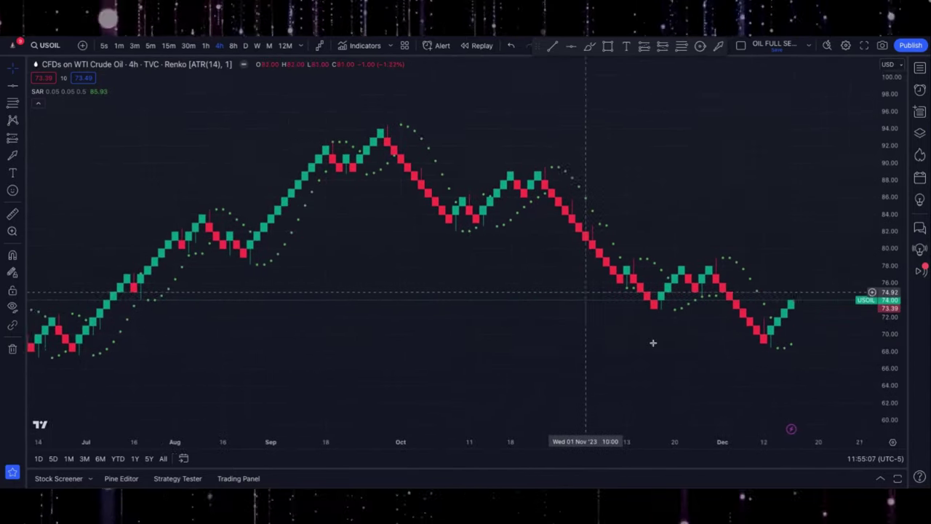
scroll(648, 327, right, 3)
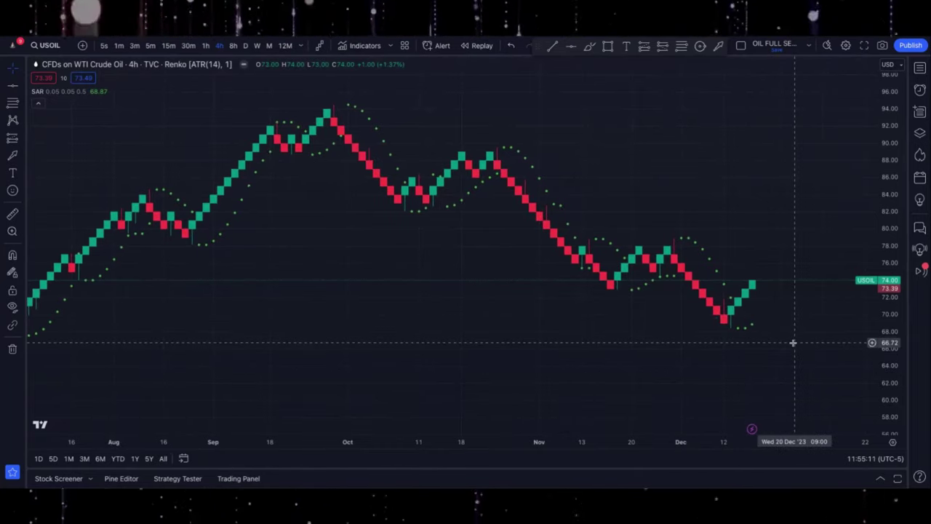
scroll(484, 254, right, 2)
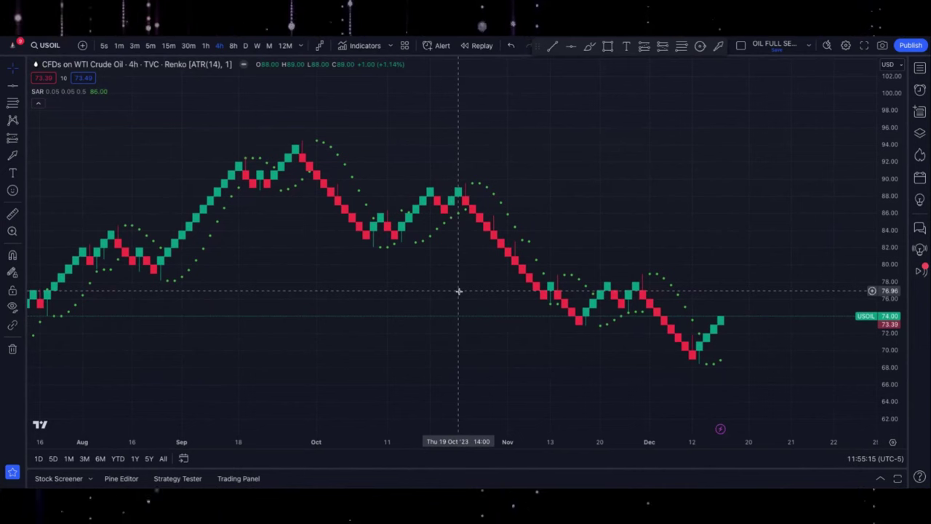
scroll(458, 291, down, 1)
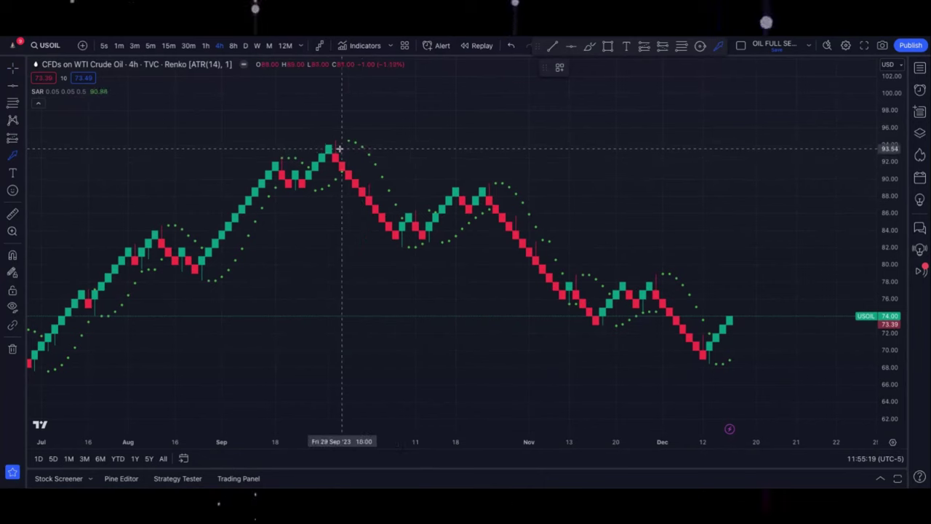
drag(339, 148, 397, 209)
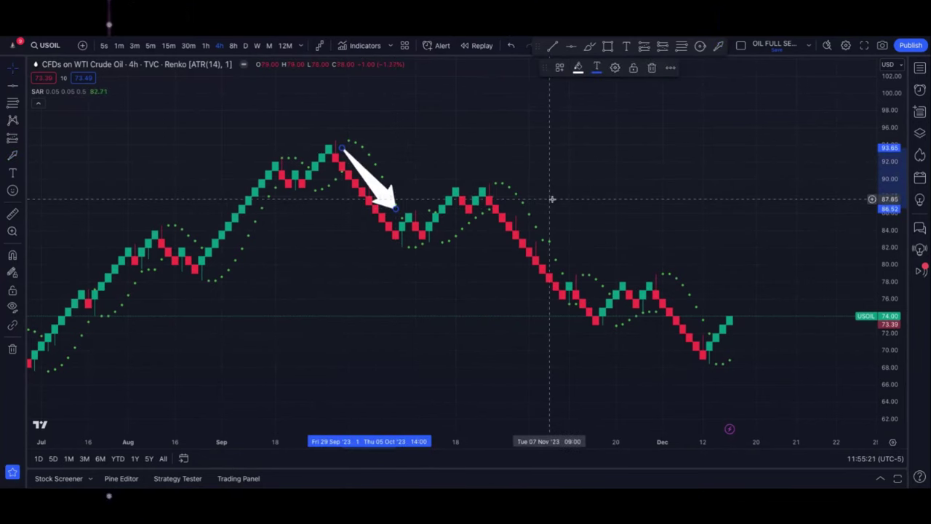
click(719, 47)
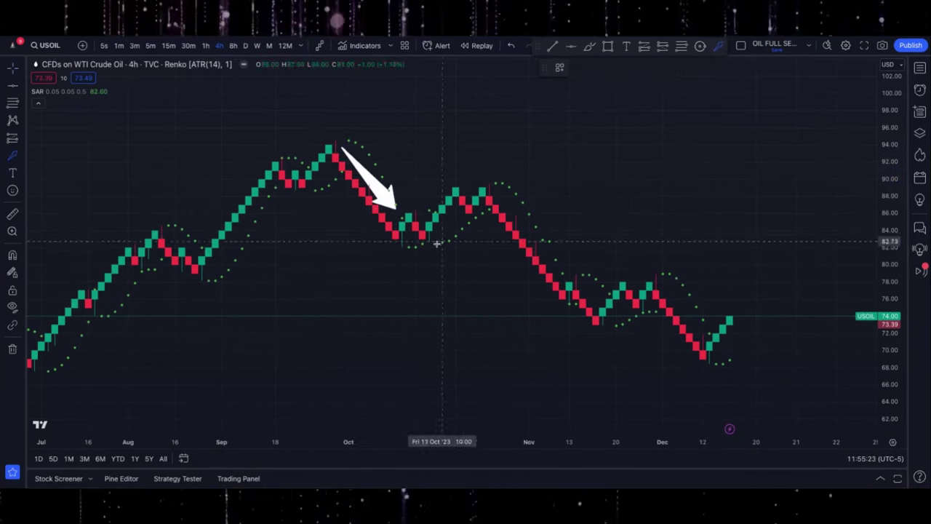
drag(415, 253, 483, 190)
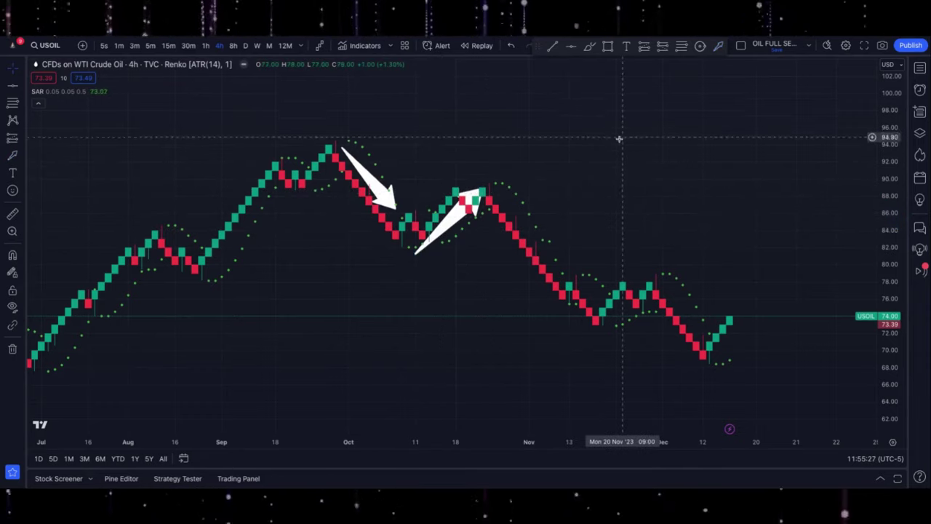
Delete the upward and downward arrow markers from the chart.
click(456, 218)
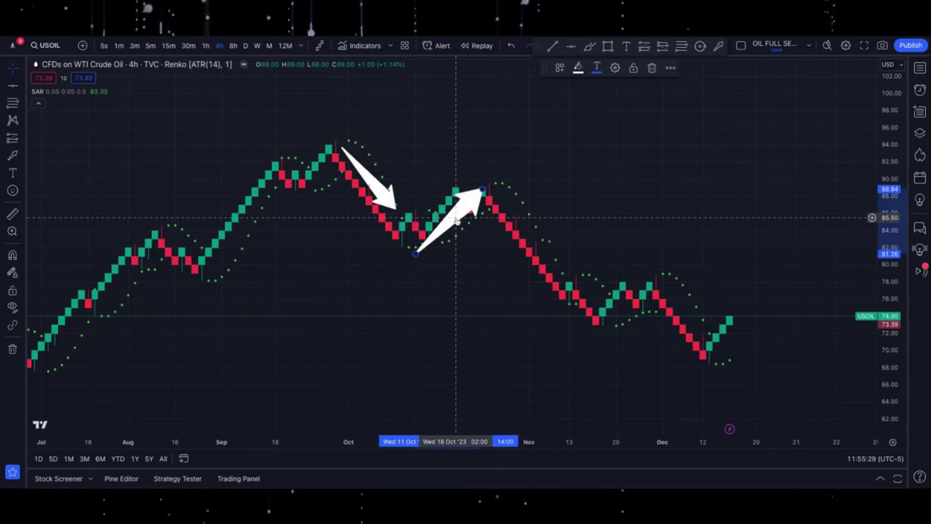
key(Delete)
click(389, 202)
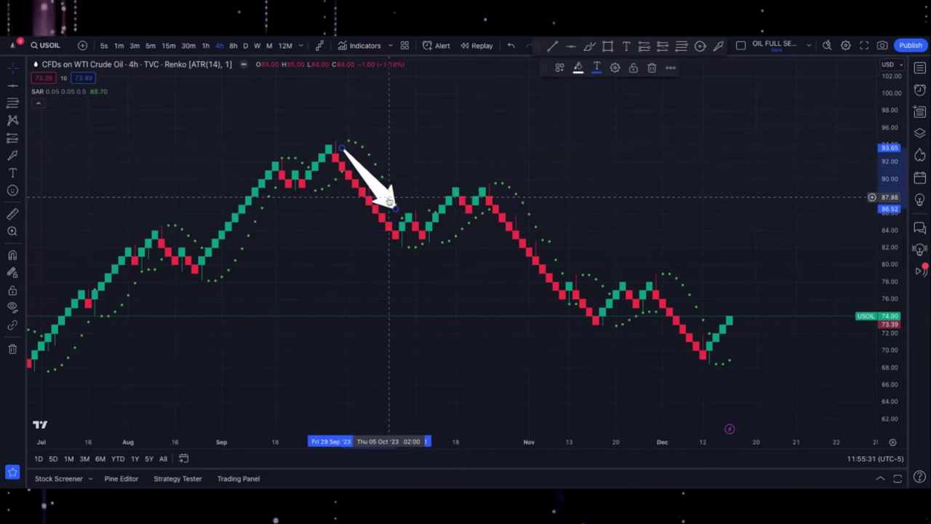
key(Delete)
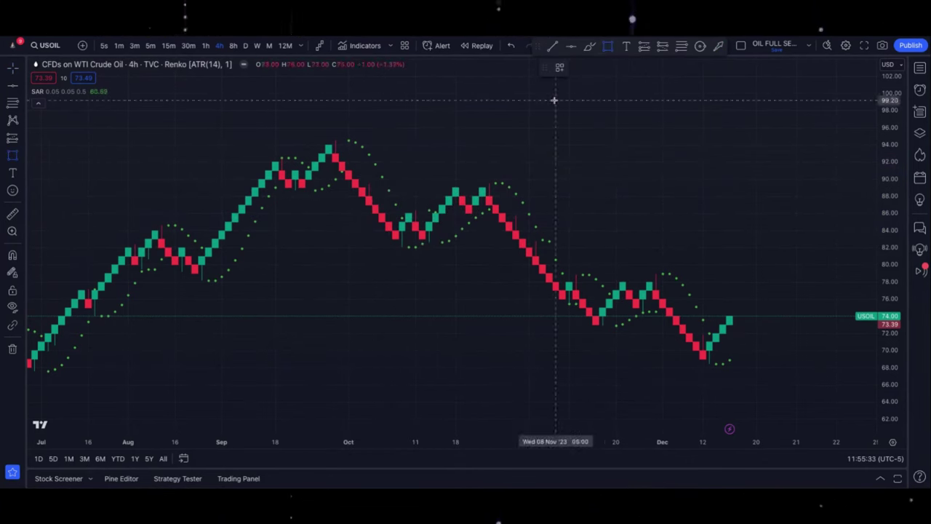
Mark the two October highs with a green rectangle at about 88.50–89.86, extended to 20 Dec '23, and point an arrow marker at each high.
drag(434, 181, 576, 191)
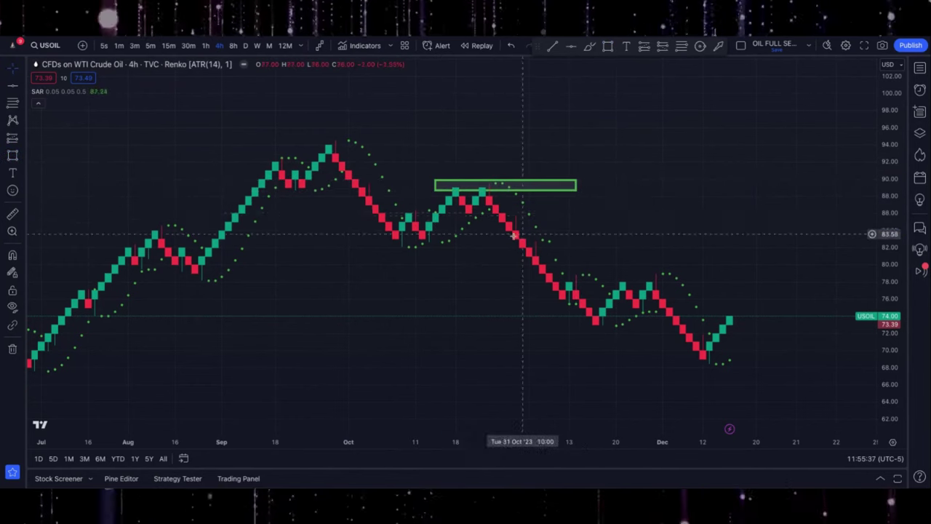
click(719, 45)
drag(469, 138, 456, 178)
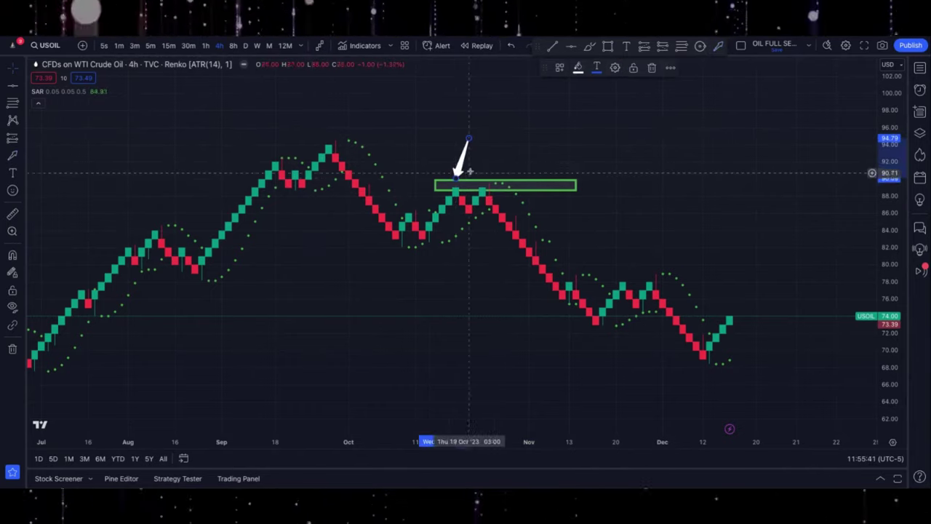
drag(510, 136, 490, 179)
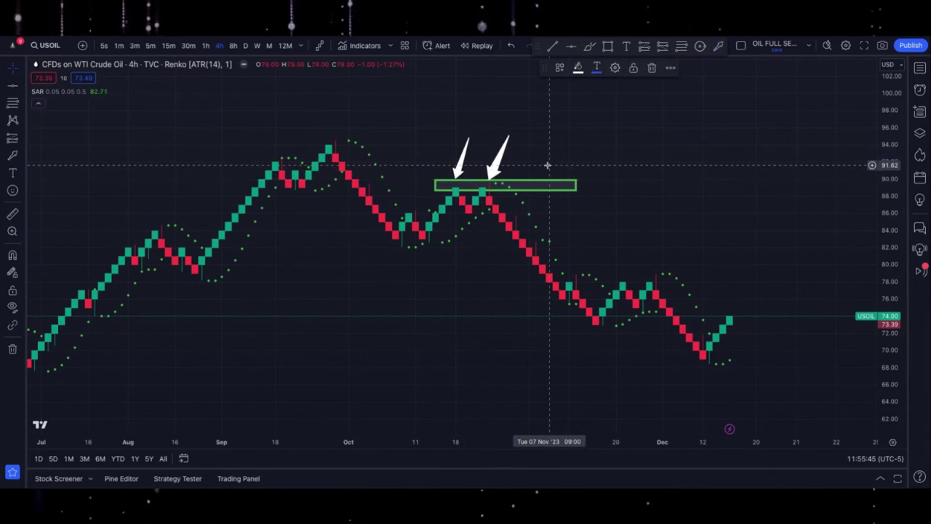
drag(577, 185, 729, 186)
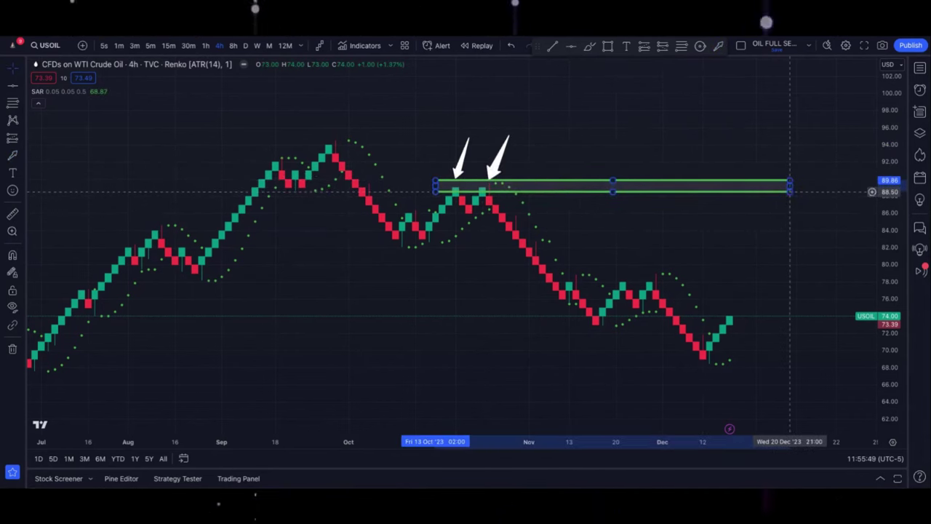
Draw an orange trend line at about 86.9 from 19 Oct '23 to 16 Nov '23, below the two October highs.
click(773, 231)
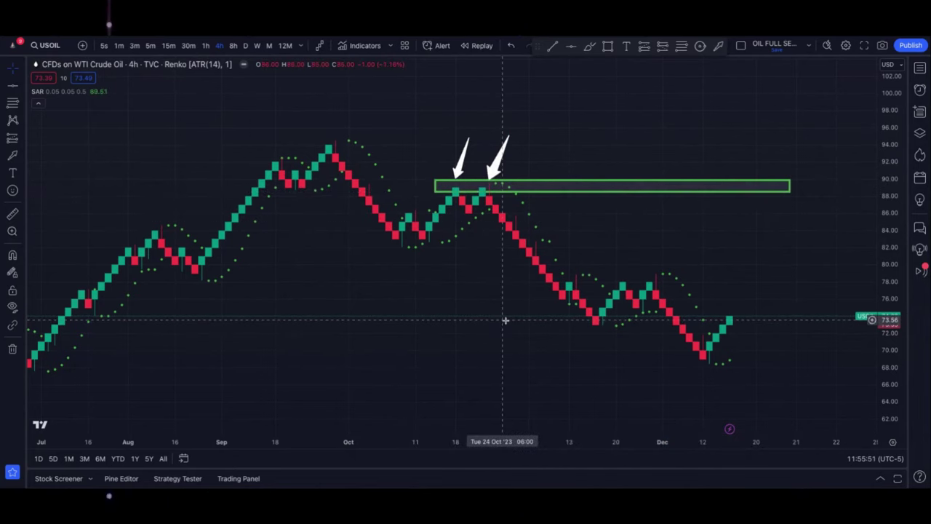
mouse_move(891, 385)
mouse_down()
mouse_move(891, 353)
mouse_move(890, 372)
mouse_up()
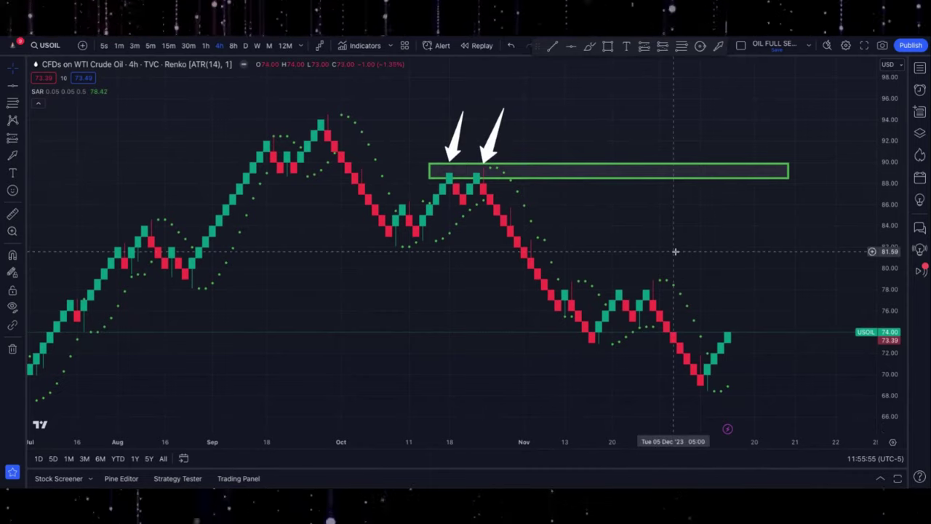
scroll(675, 251, up, 3)
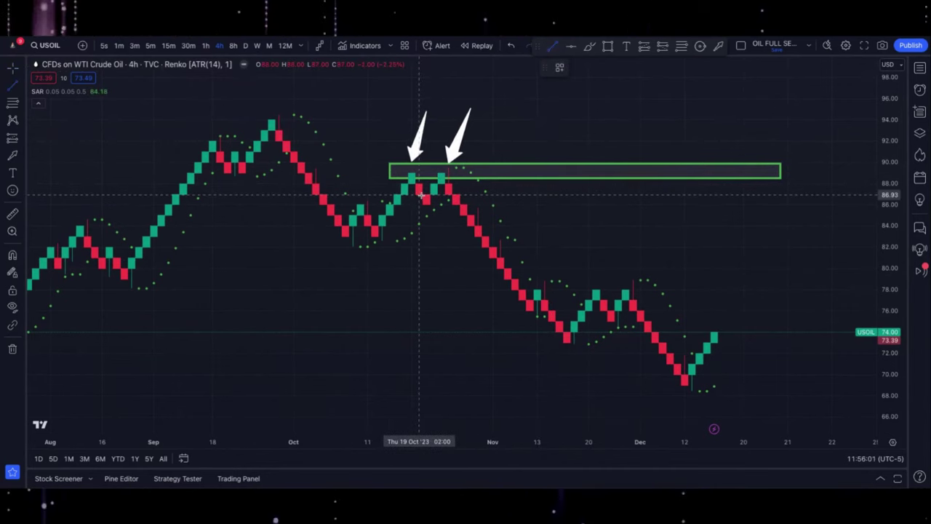
drag(419, 195, 452, 195)
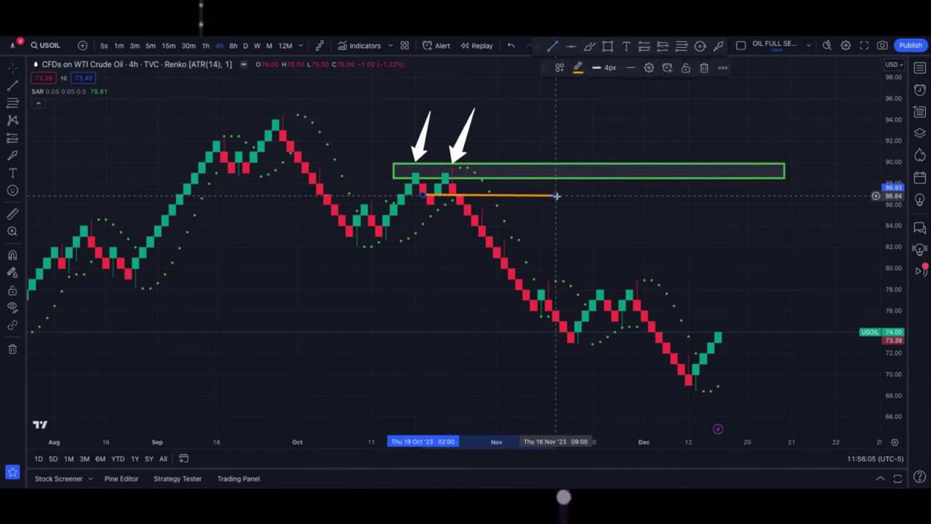
drag(556, 196, 556, 195)
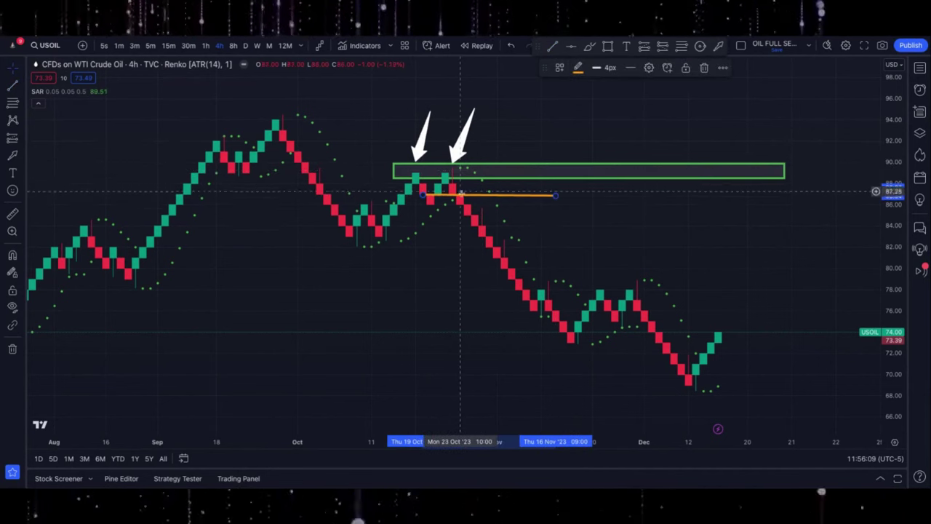
Delete both arrow markers above the October highs and circle the first SAR dot above price after the second high.
click(457, 151)
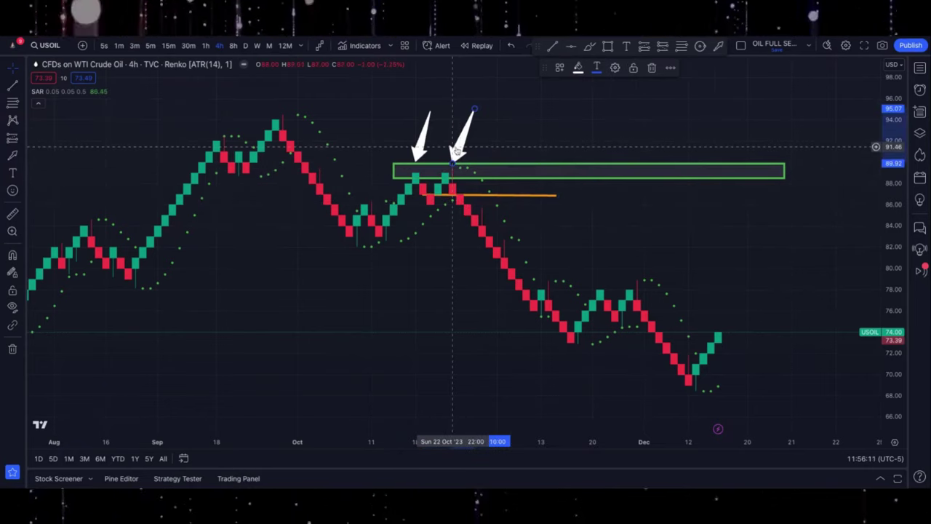
key(Delete)
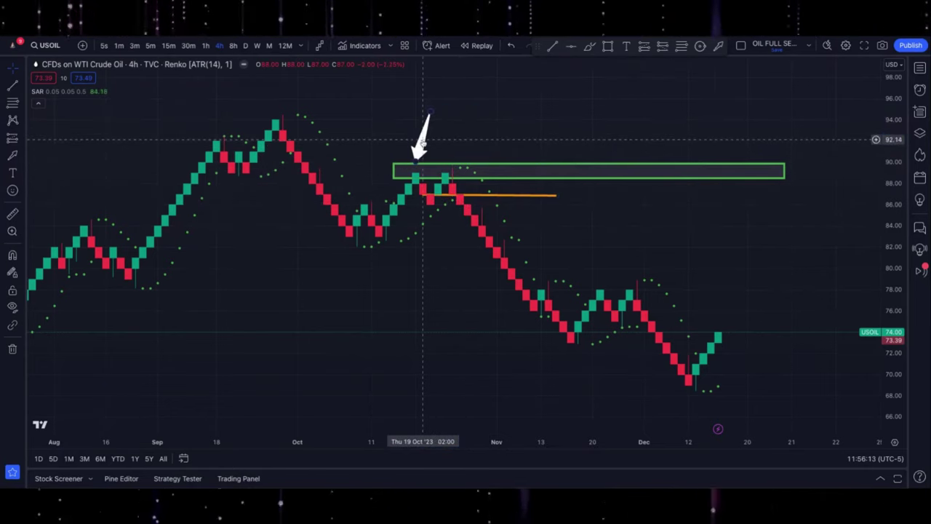
key(Delete)
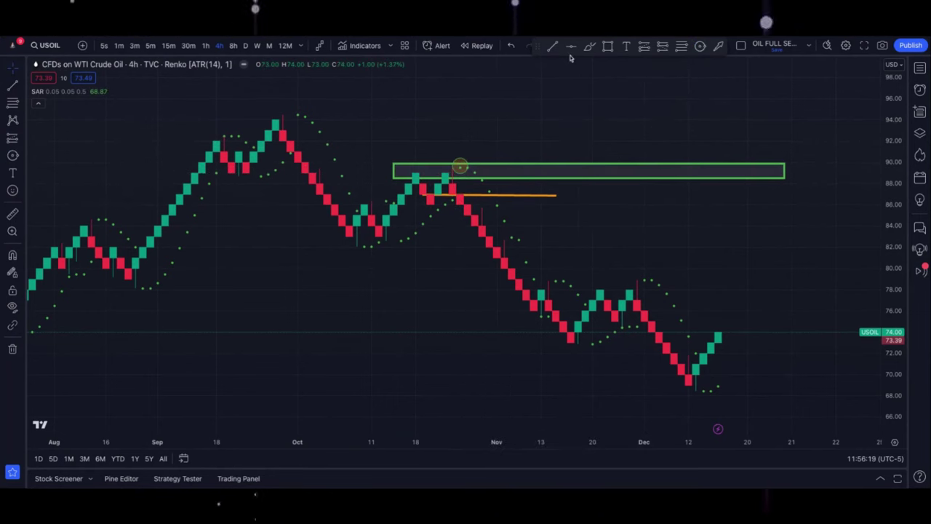
Place a red horizontal line at 89.58 through the circled SAR dot and a green horizontal line at 86.80.
click(459, 166)
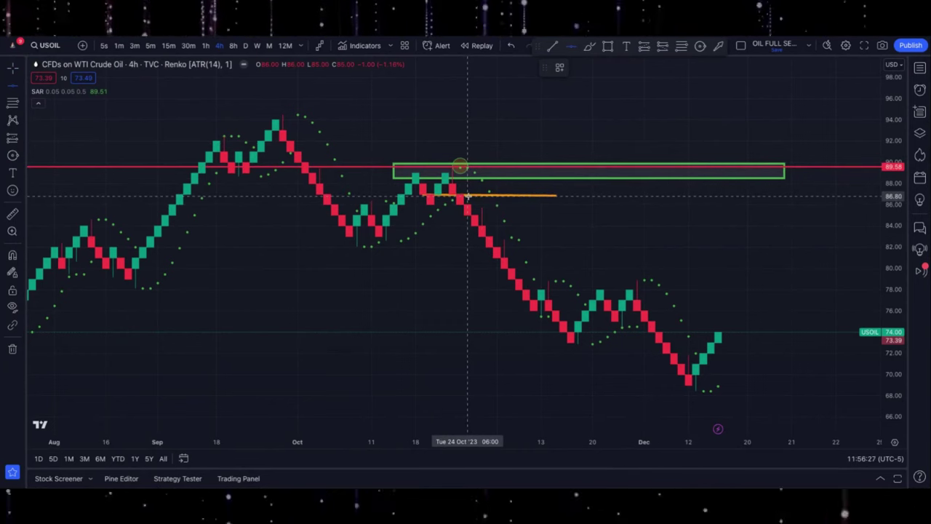
click(467, 197)
click(577, 66)
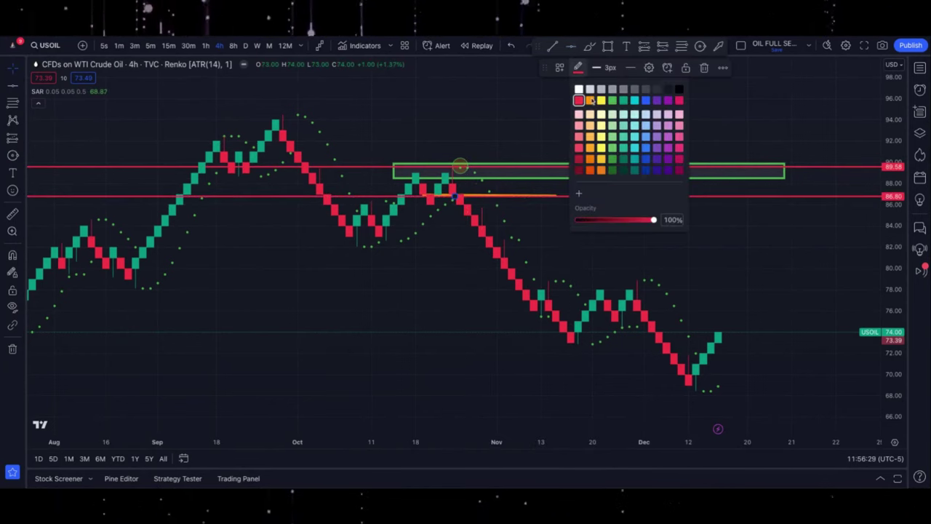
click(623, 101)
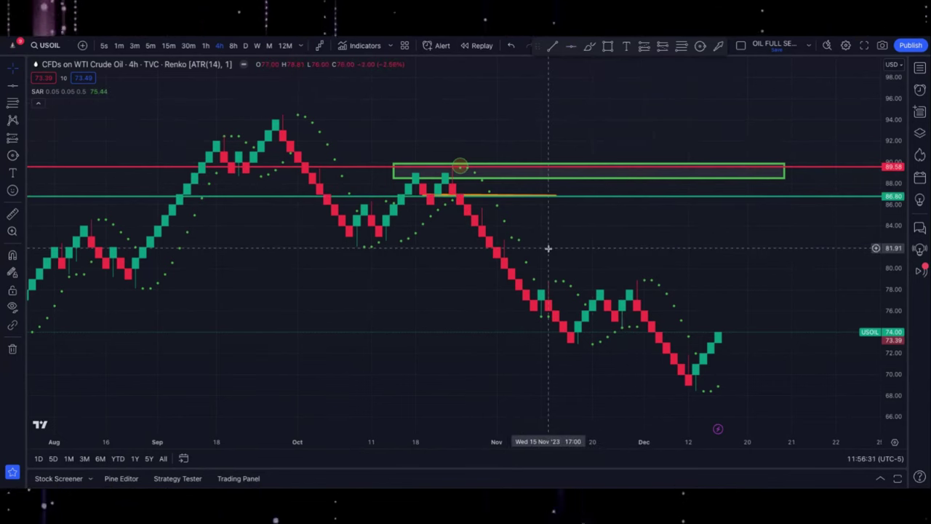
Measure about 1.04 down from the green line and mark that distance with a blue horizontal line at 85.79.
drag(895, 367, 896, 320)
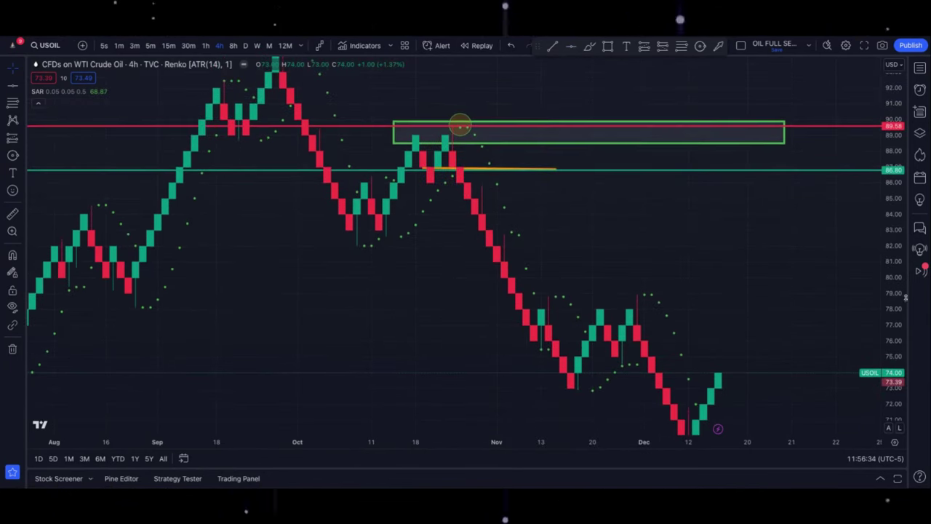
click(13, 214)
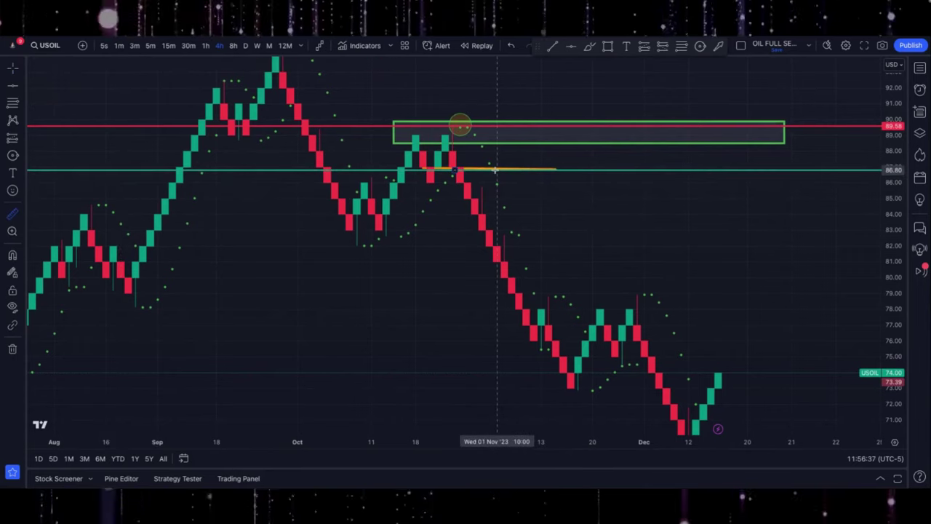
click(494, 169)
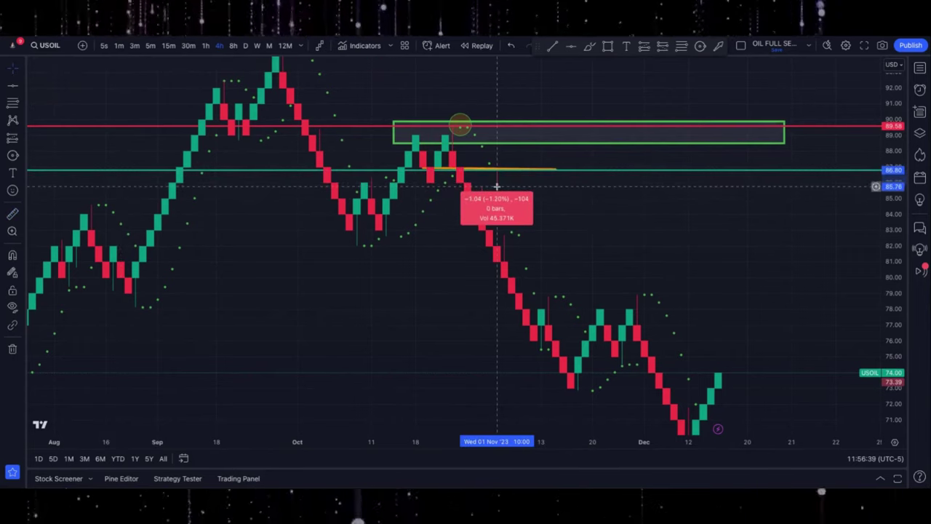
click(497, 187)
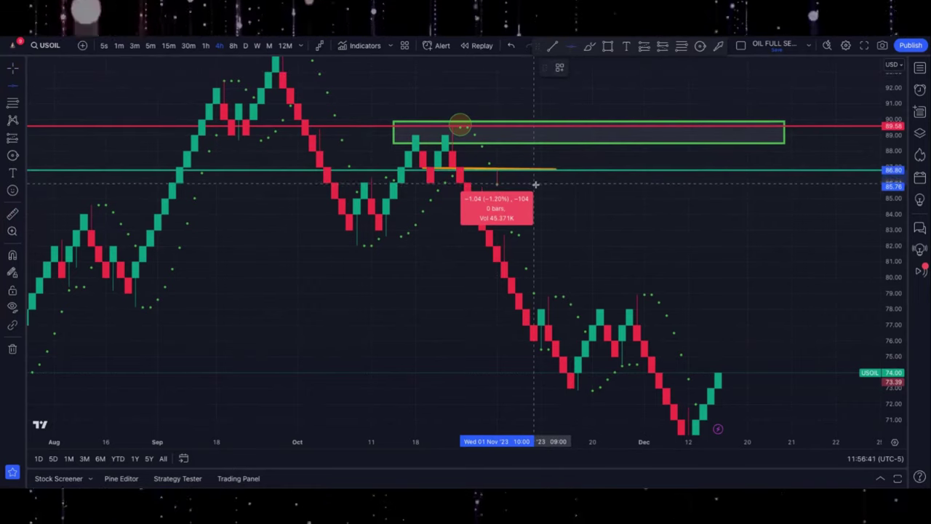
key(alt+h)
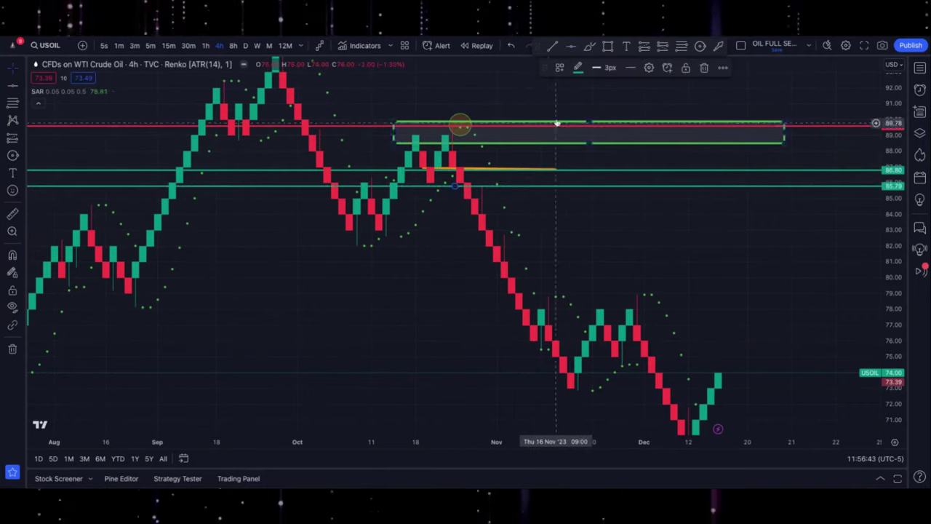
click(578, 67)
click(645, 100)
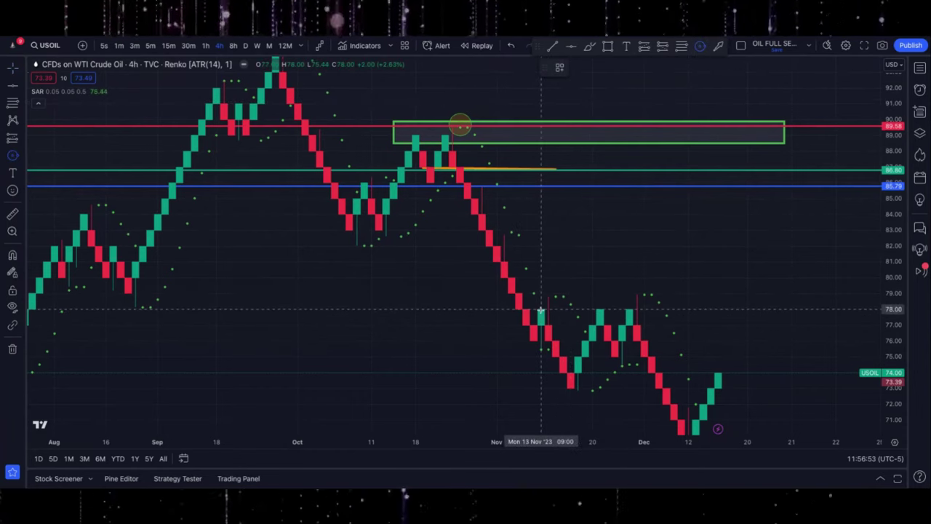
Circle the SAR dot below the 13 Nov '23 green brick and place a blue horizontal line at 78.06.
click(539, 350)
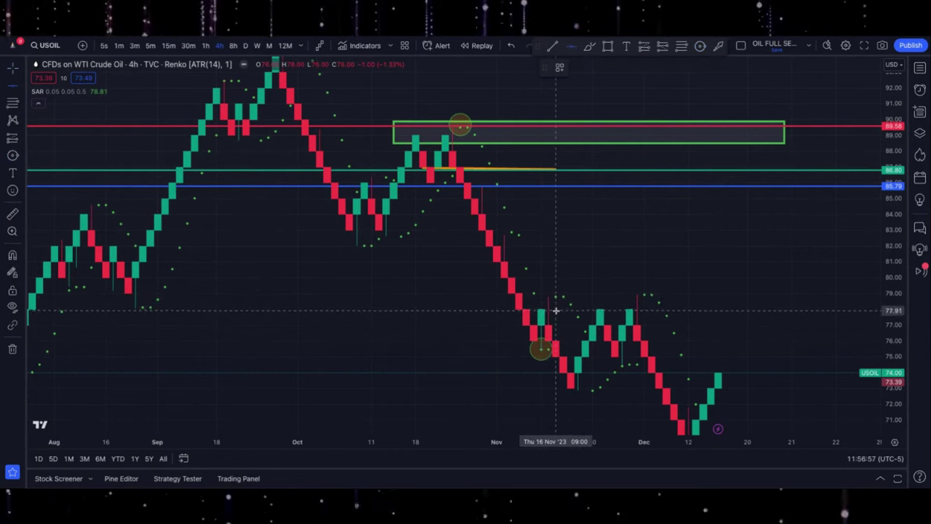
click(557, 307)
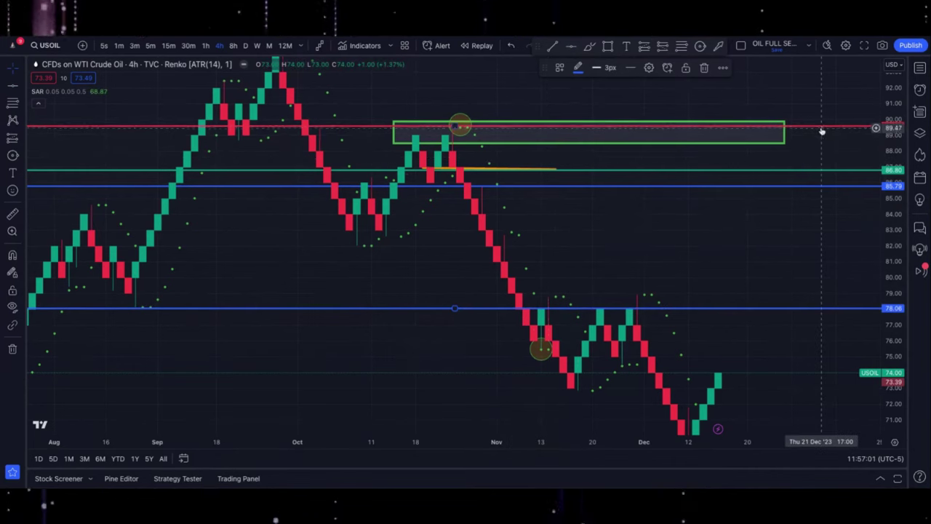
Move the red horizontal line to 89.53 and measure the drop from the green line to the lower blue line.
drag(820, 130, 785, 127)
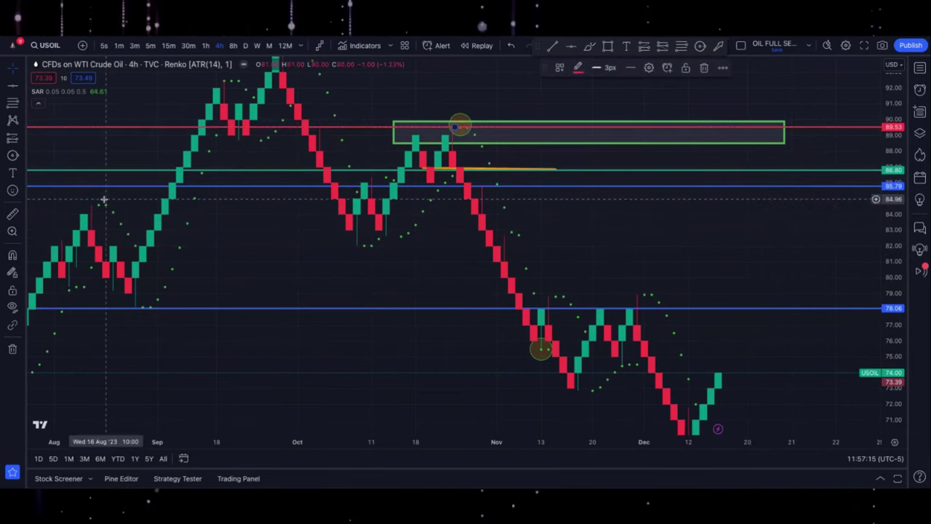
click(12, 214)
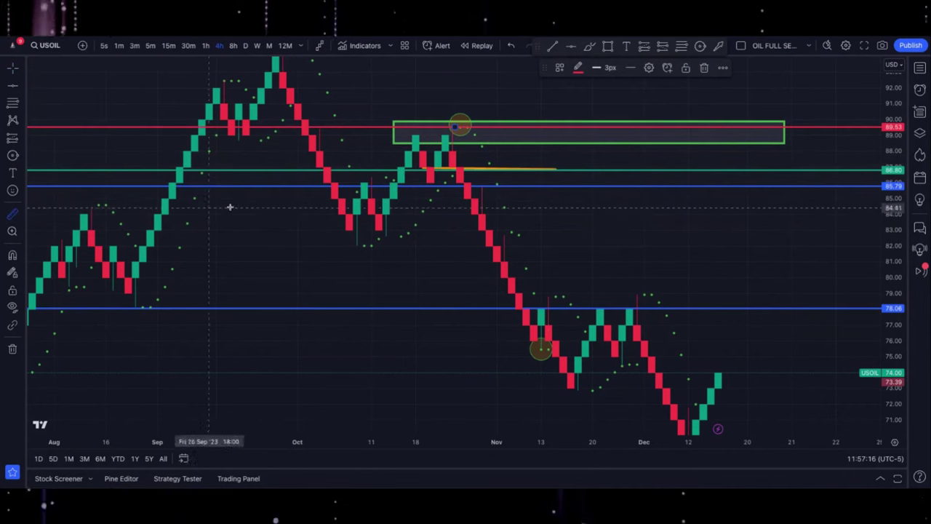
shift+click(562, 170)
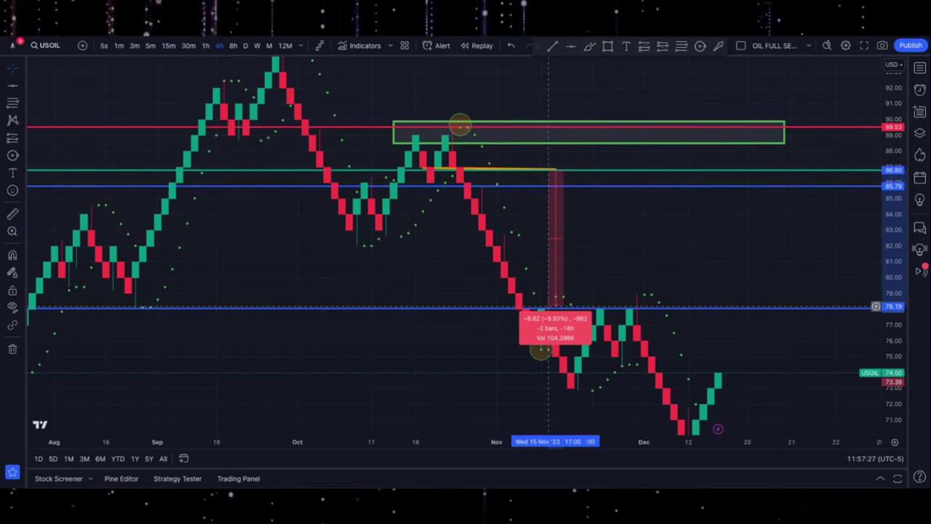
click(575, 284)
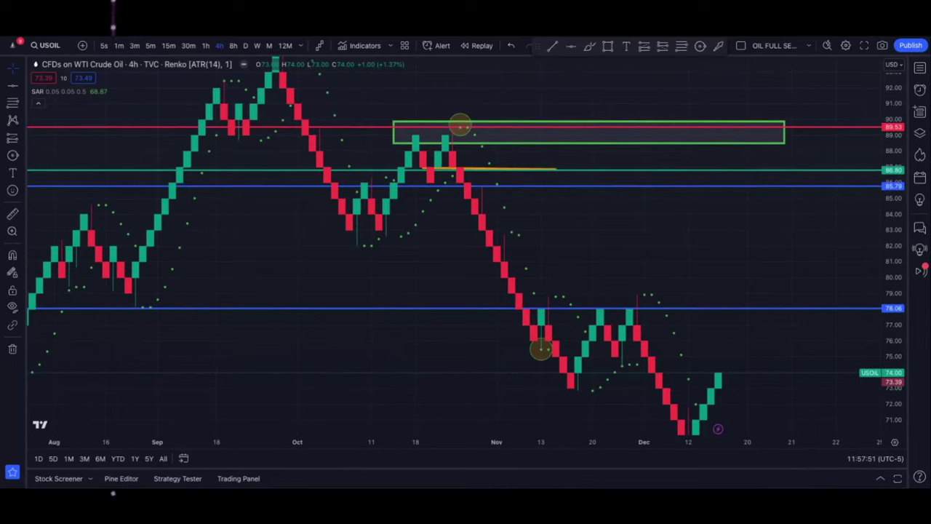
Draw an upward arrow marker from the 17 Nov '23 low at about 72.94 to the pullback between the two November highs.
scroll(575, 218, up, 1)
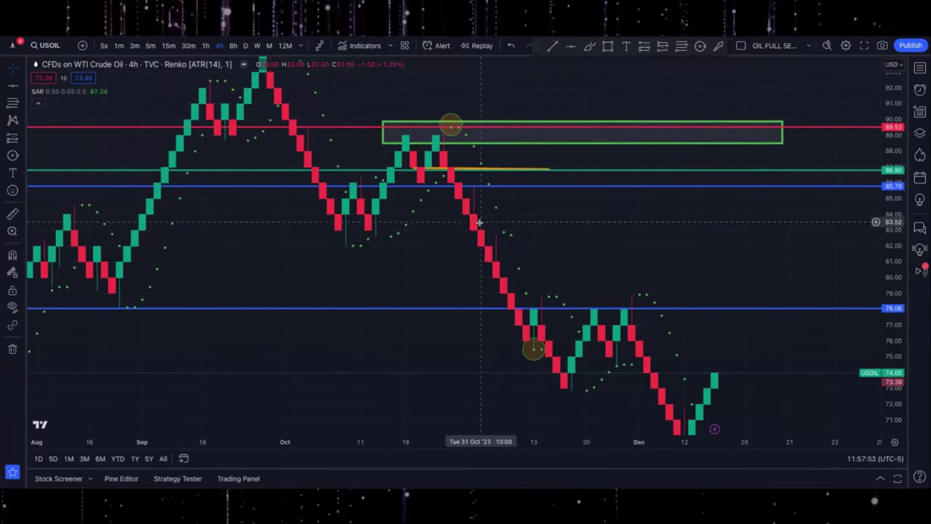
scroll(483, 230, up, 1)
scroll(483, 230, up, 2)
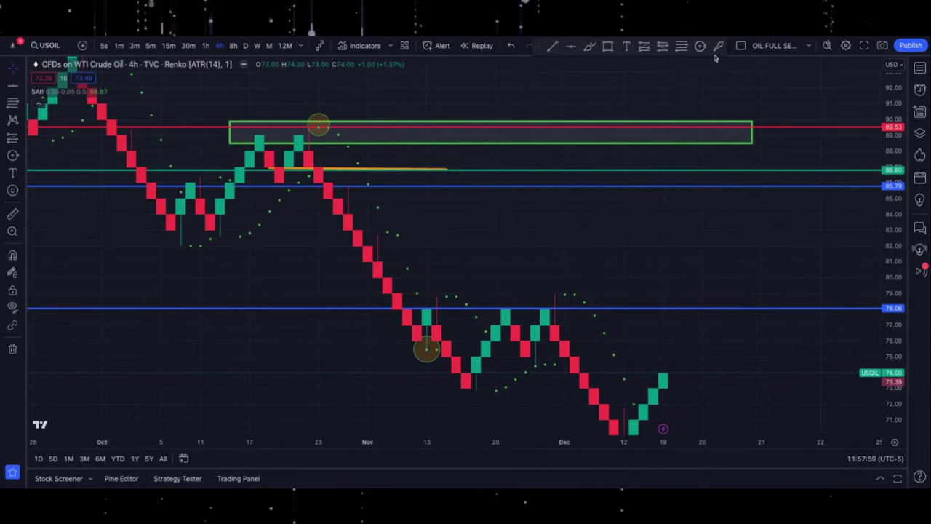
drag(477, 387, 505, 322)
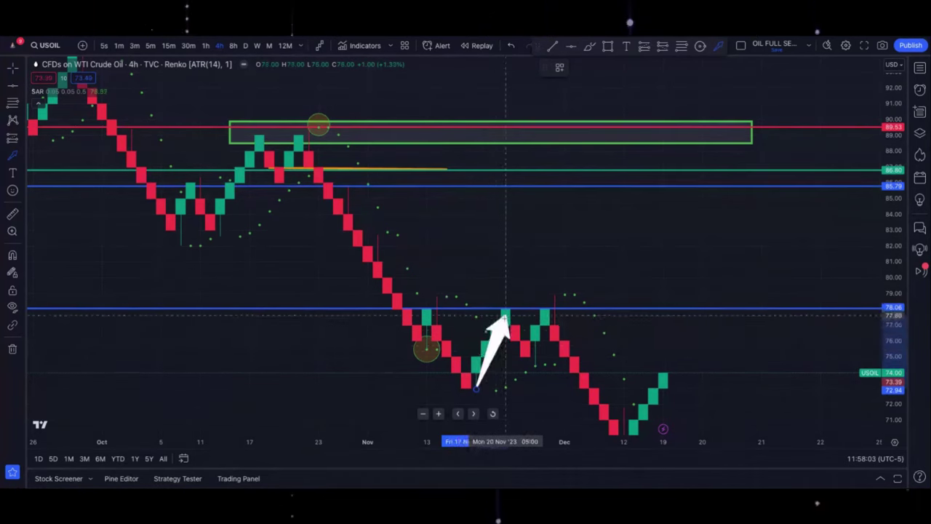
mouse_move(506, 315)
mouse_down()
mouse_move(494, 349)
mouse_move(509, 312)
mouse_move(386, 232)
mouse_move(466, 366)
mouse_move(505, 309)
mouse_move(513, 324)
mouse_move(444, 319)
mouse_move(515, 350)
mouse_up()
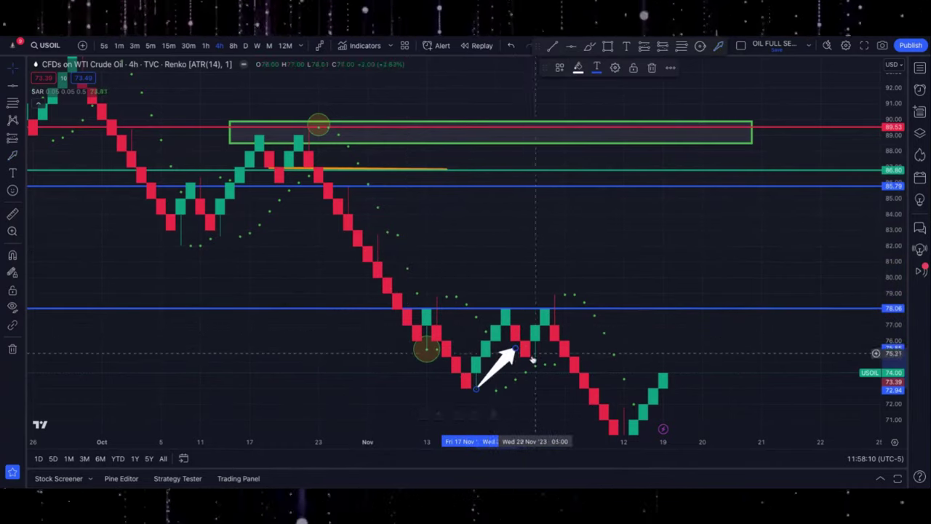
Remove all drawings from the chart and mark the November highs with a green rectangle at about 78–79, starting 8 Nov '23.
click(12, 349)
click(50, 349)
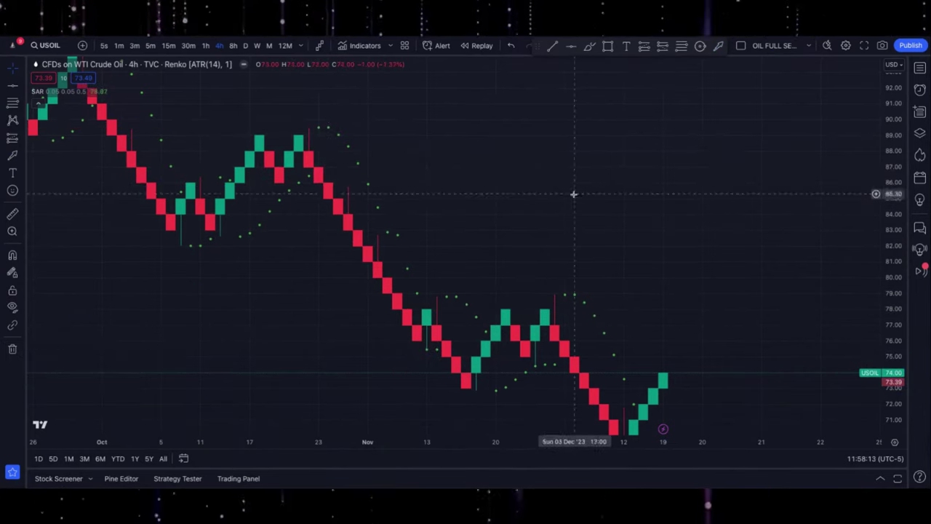
click(607, 46)
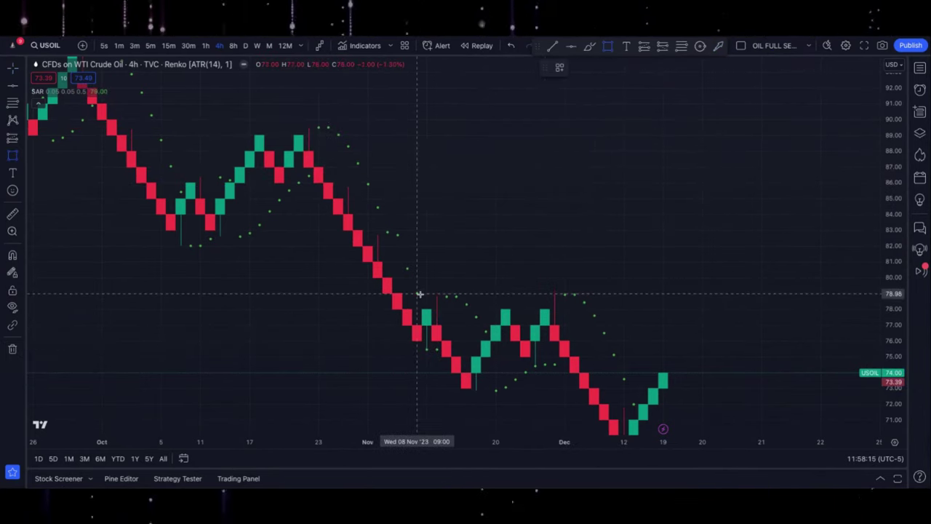
mouse_move(420, 294)
mouse_down()
mouse_move(422, 314)
mouse_move(754, 310)
mouse_up()
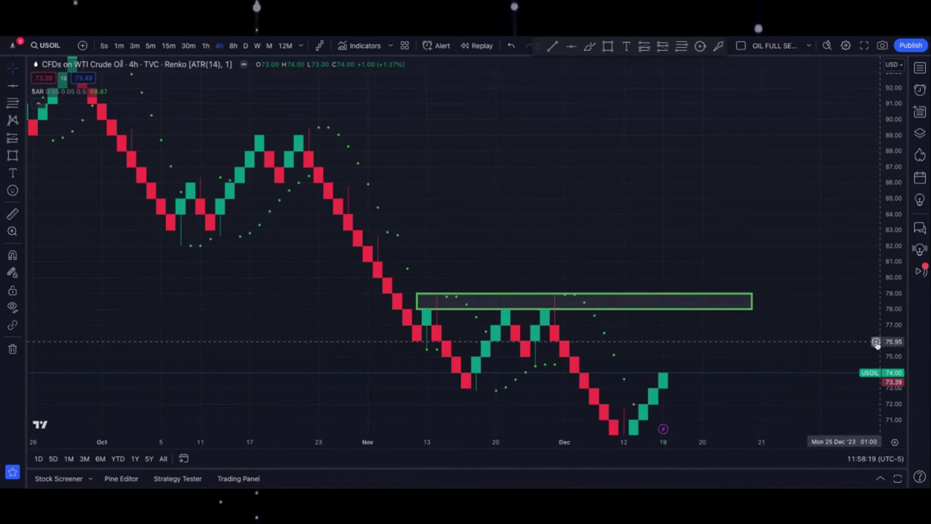
Draw an orange trend line at 75.94 from 22 Nov '23 to 19 Dec '23, below the green rectangle.
click(786, 349)
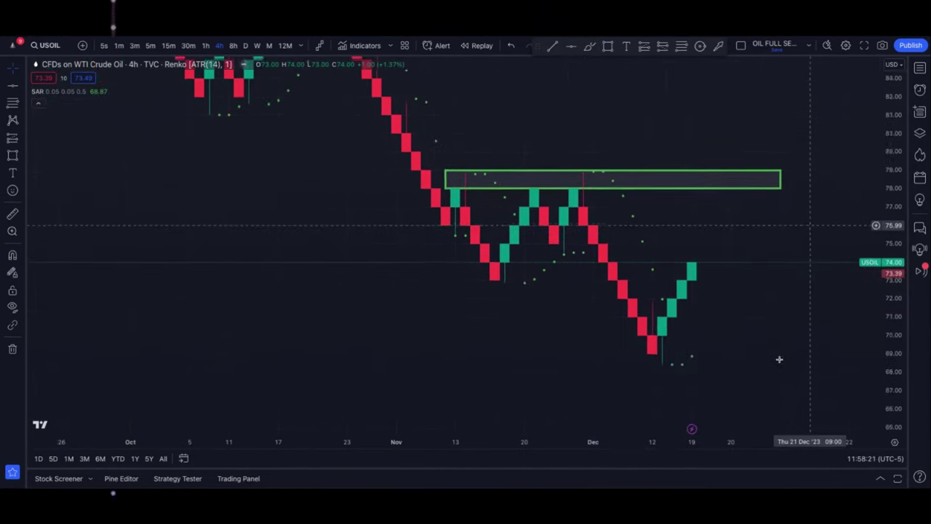
scroll(798, 257, up, 3)
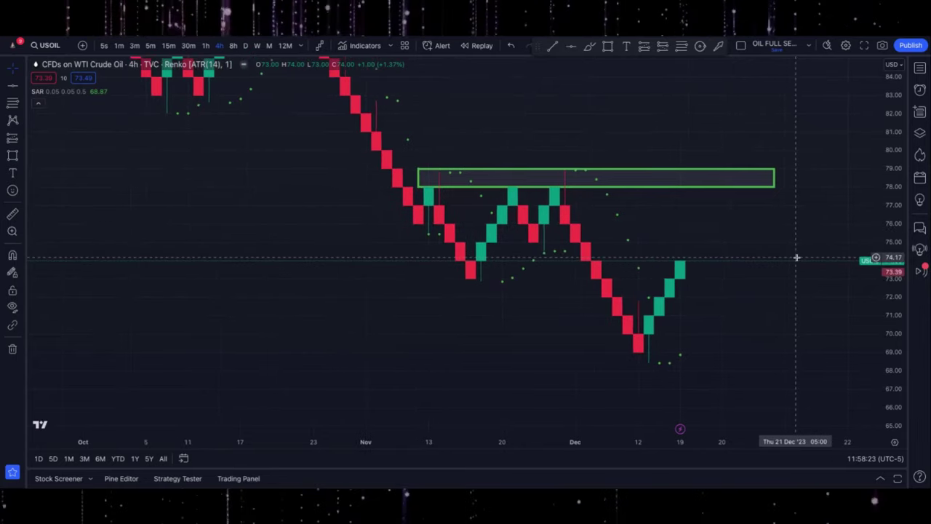
click(553, 46)
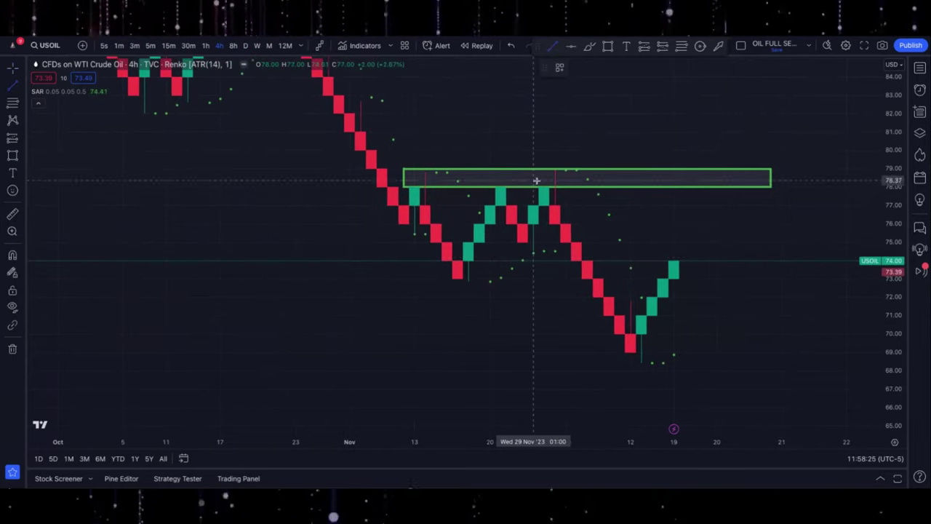
drag(522, 225, 672, 225)
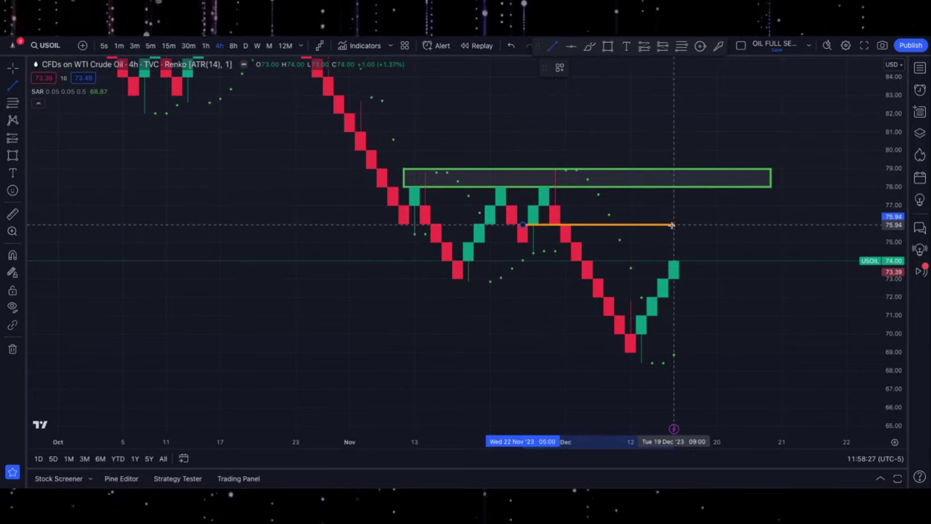
scroll(622, 264, down, 1)
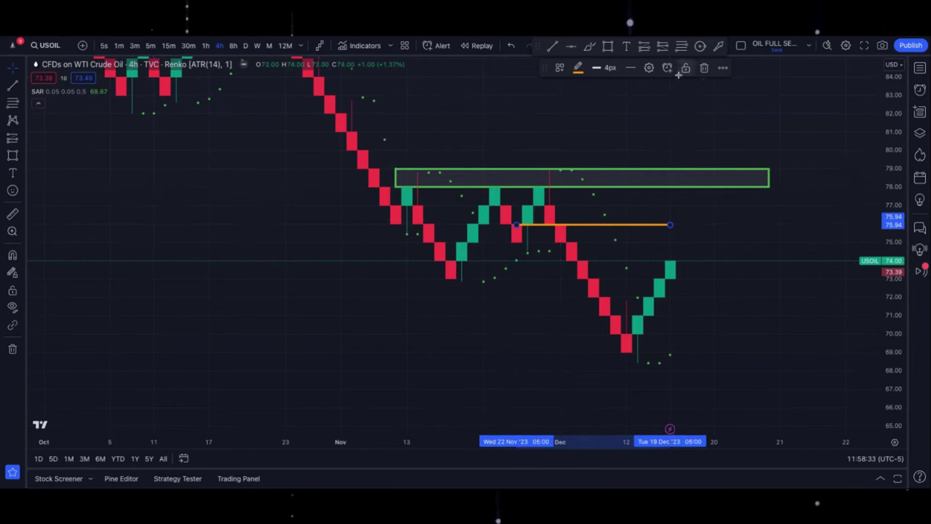
Circle the SAR dots at about 79.00 and add red horizontal lines at 78.98 and 75.91.
click(700, 46)
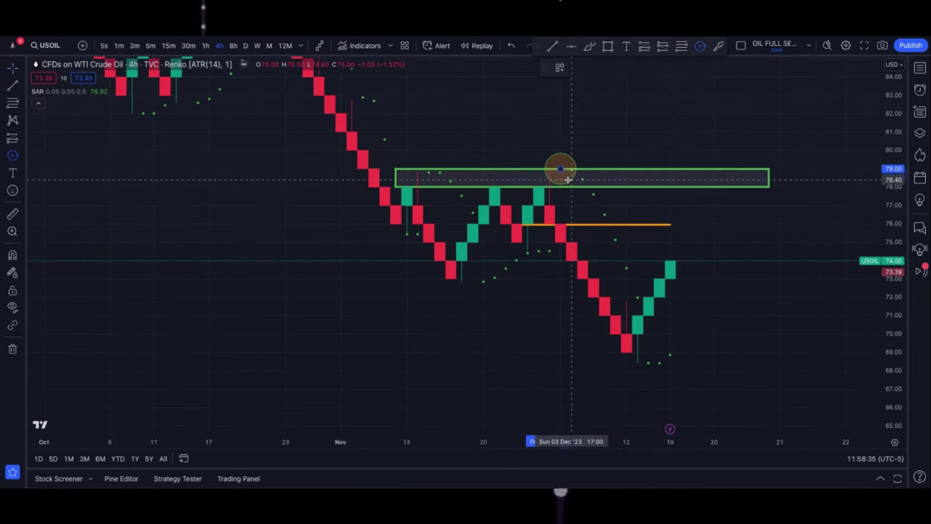
click(568, 179)
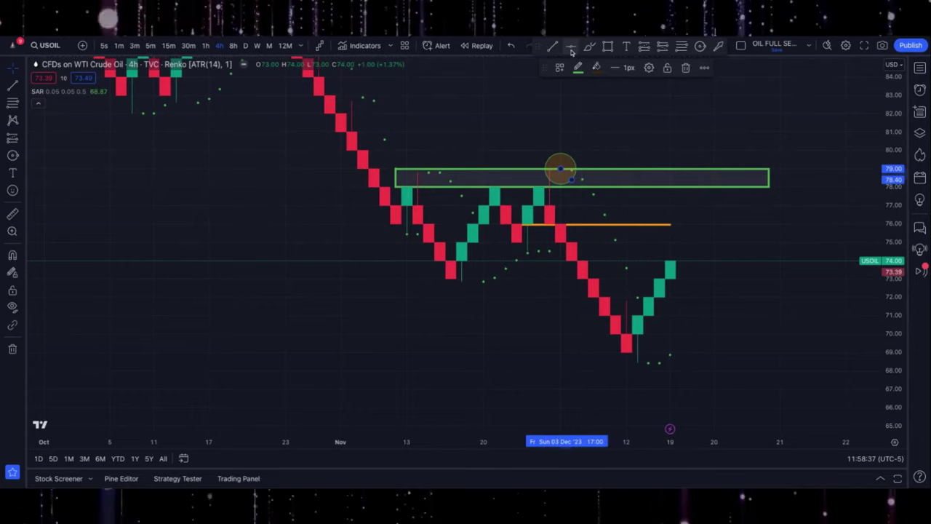
click(585, 146)
click(570, 169)
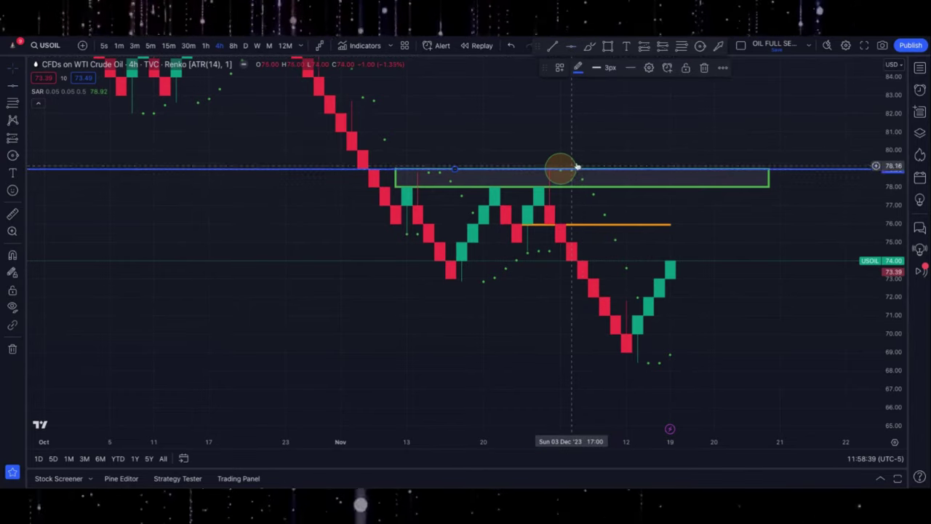
click(578, 67)
click(578, 101)
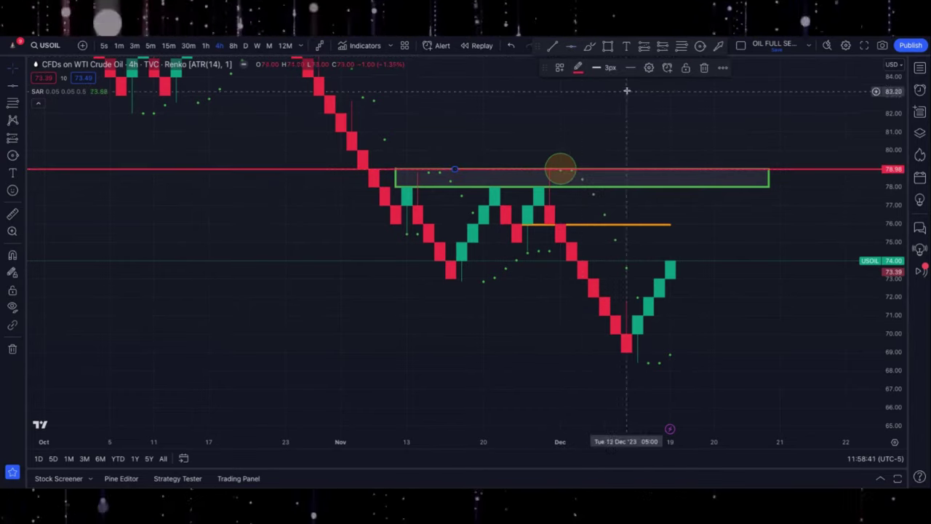
click(625, 226)
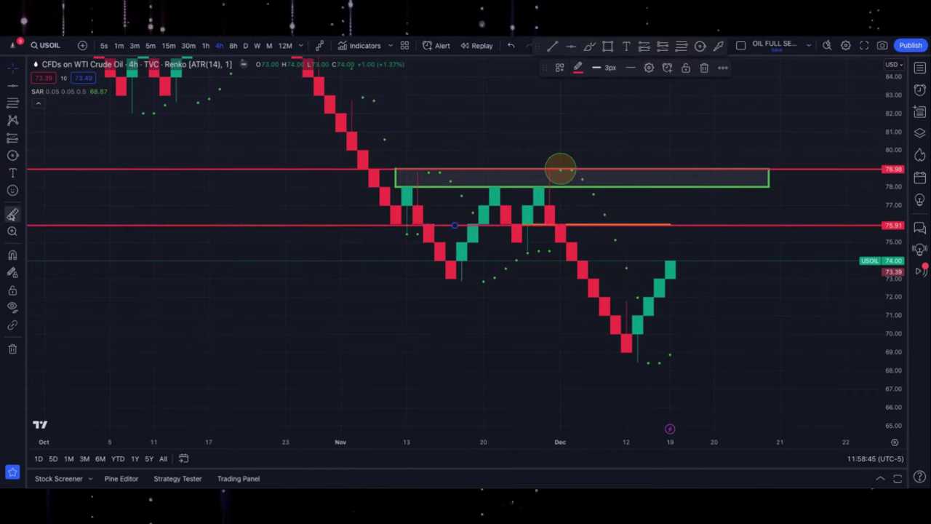
Measure a short drop below the 75.91 line and mark its end with a blue horizontal line at 74.78.
shift+click(582, 226)
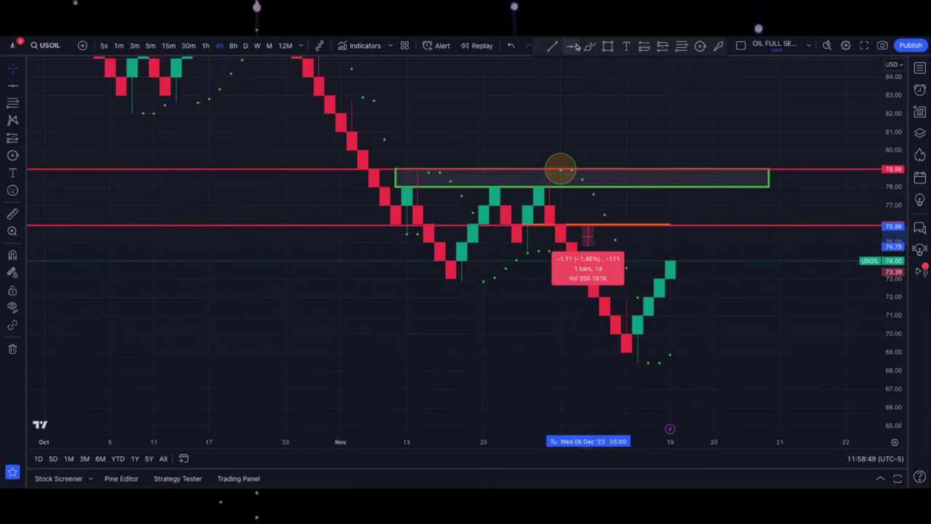
click(609, 247)
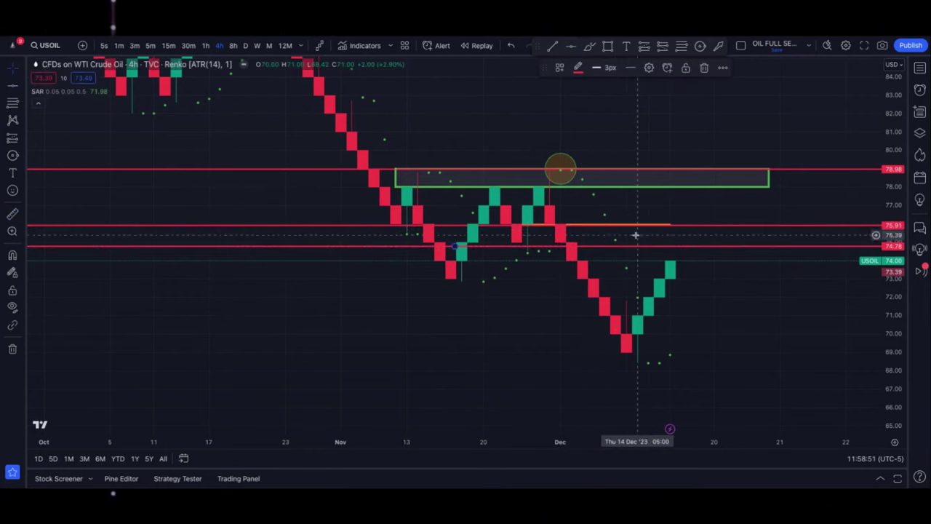
click(577, 67)
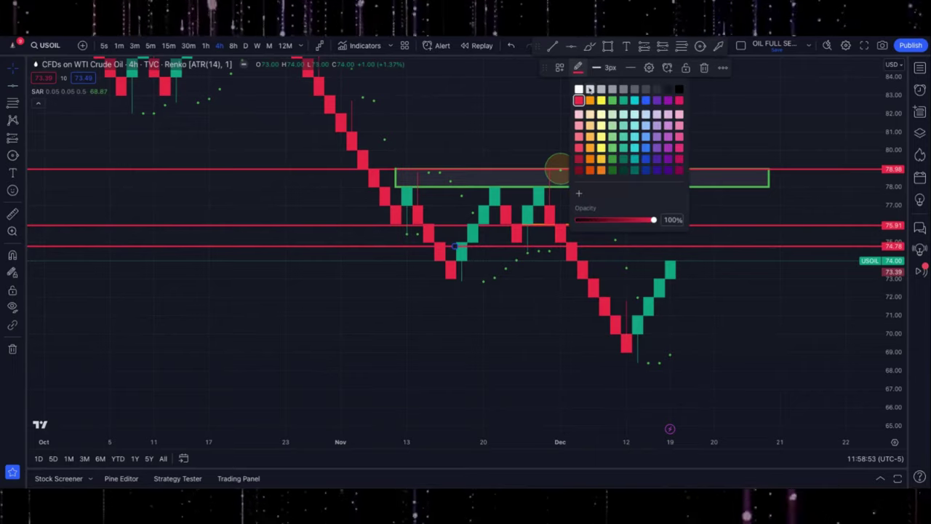
click(645, 103)
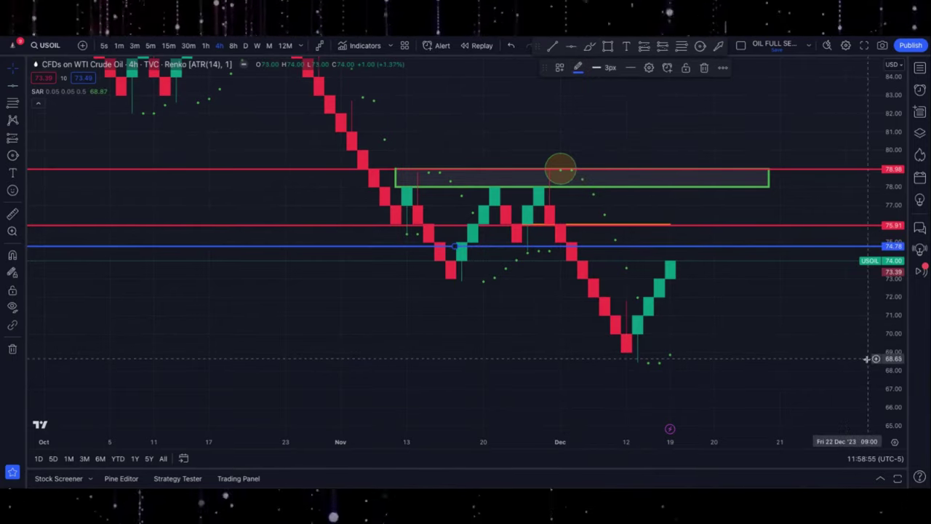
Add a second blue horizontal line at 71.97, where the rising December bricks flip the SAR.
double_click(876, 359)
scroll(810, 401, right, 3)
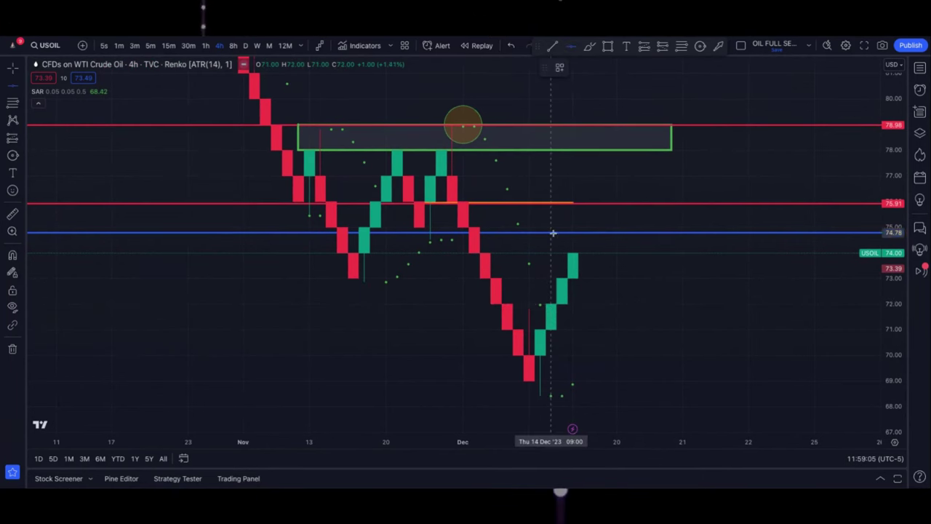
click(562, 305)
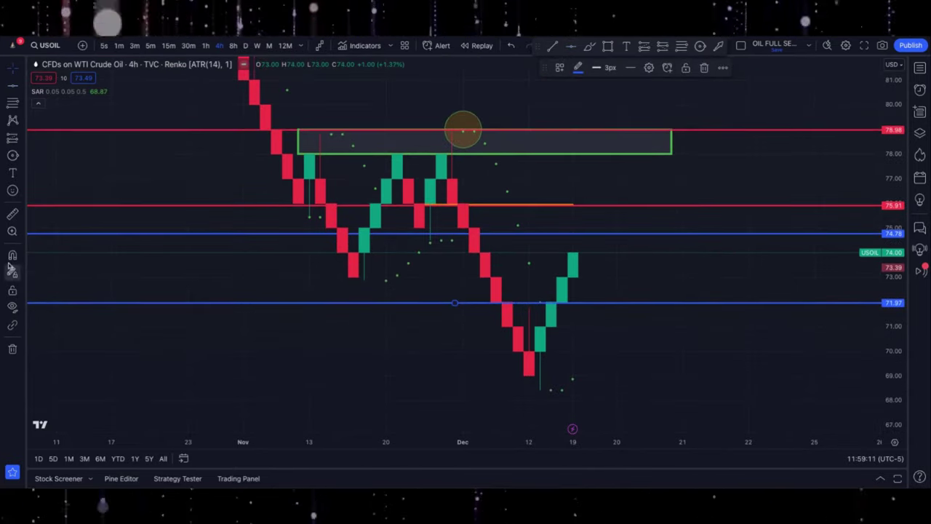
Measure the drop from the red 75.91 line down to the lower blue line.
click(13, 211)
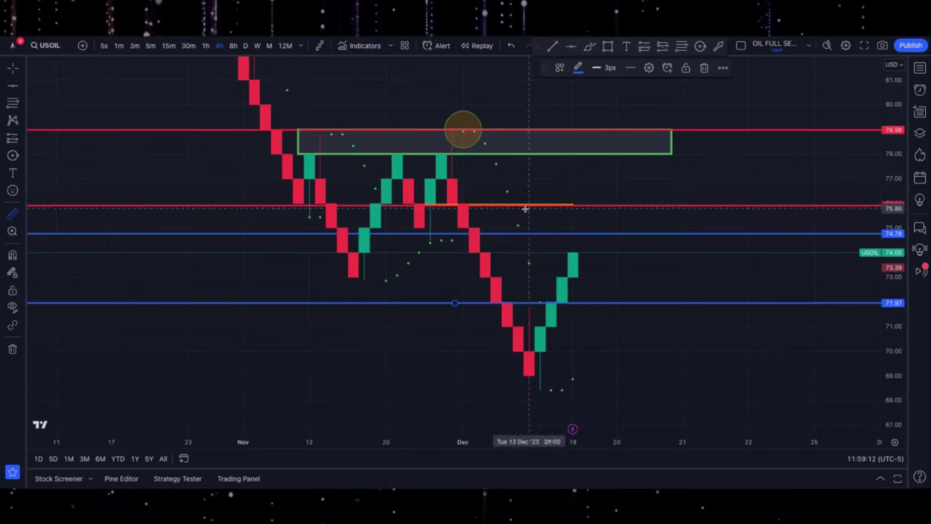
click(602, 205)
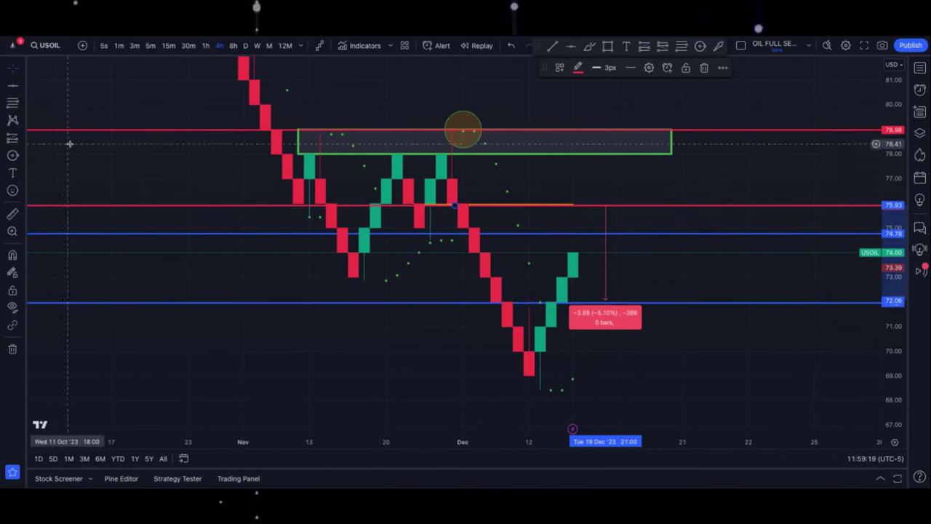
click(13, 74)
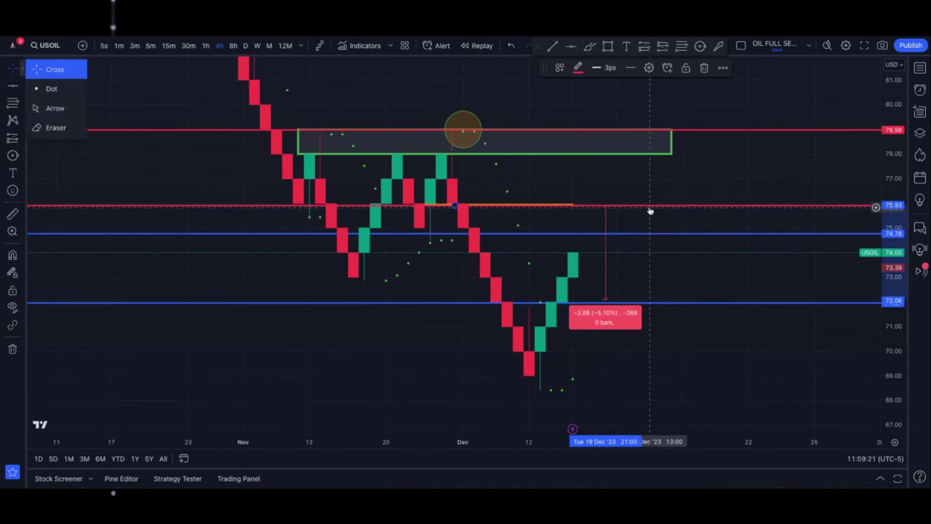
Recolor the horizontal line at 75.91 from red to green.
click(650, 211)
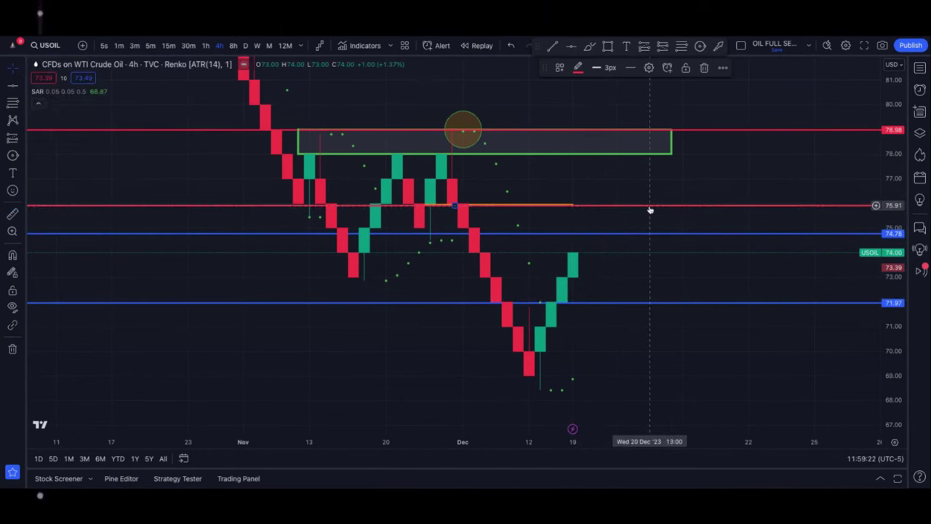
click(578, 67)
click(612, 101)
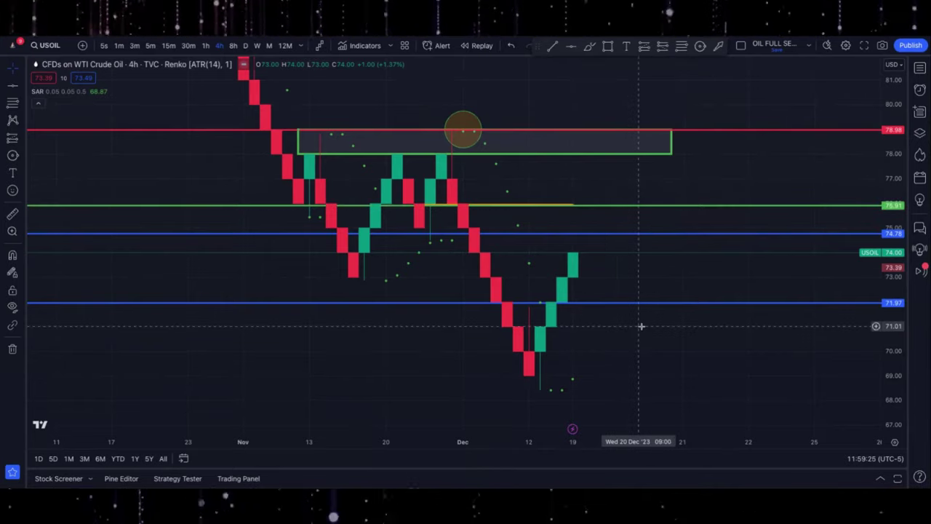
Measure the full drop from the green line to the bottom of the lowest December brick.
scroll(642, 326, right, 3)
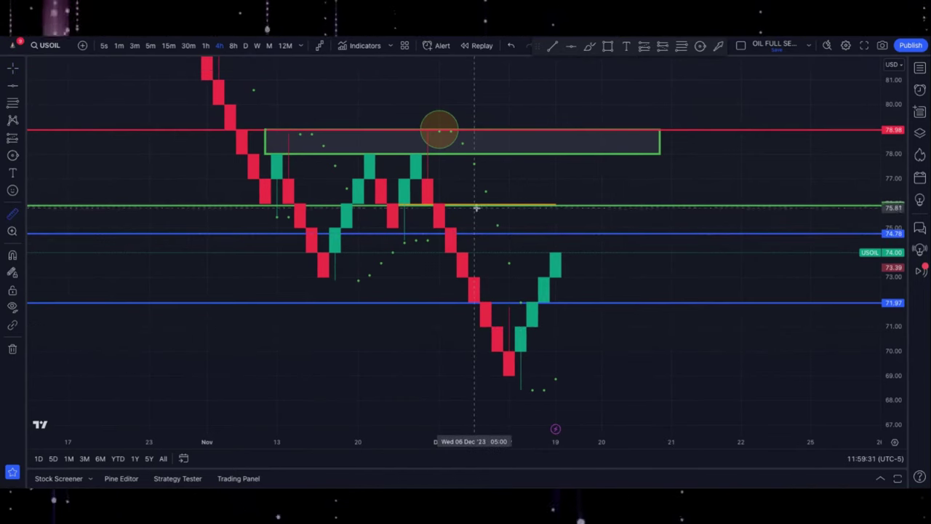
mouse_move(454, 205)
mouse_down()
mouse_move(502, 314)
mouse_move(509, 375)
mouse_up()
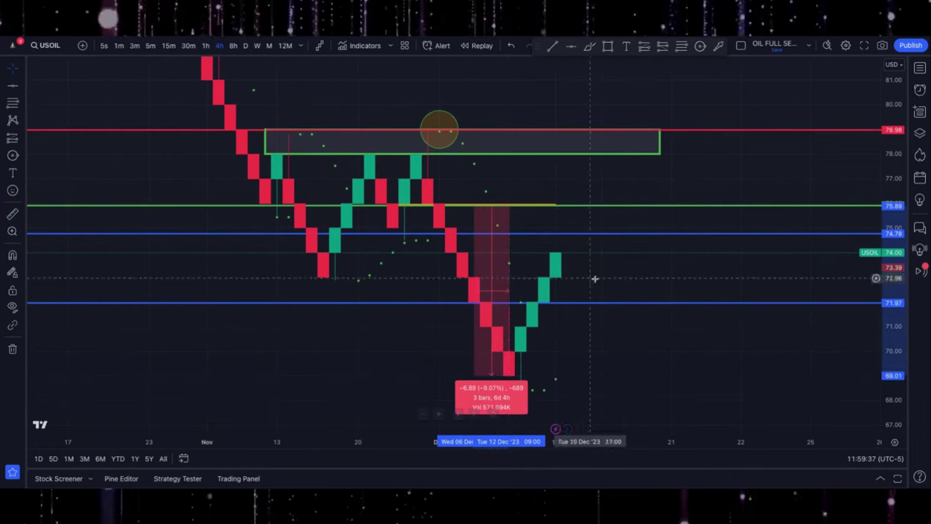
Trail the red stop line down in stages with the falling SAR dots to the lower blue line, and return it to 78.96.
click(681, 133)
key(Down)
key(Down)
key(Down)
key(Down)
key(Down)
key(Down)
key(Down)
key(Down)
key(Down)
key(Down)
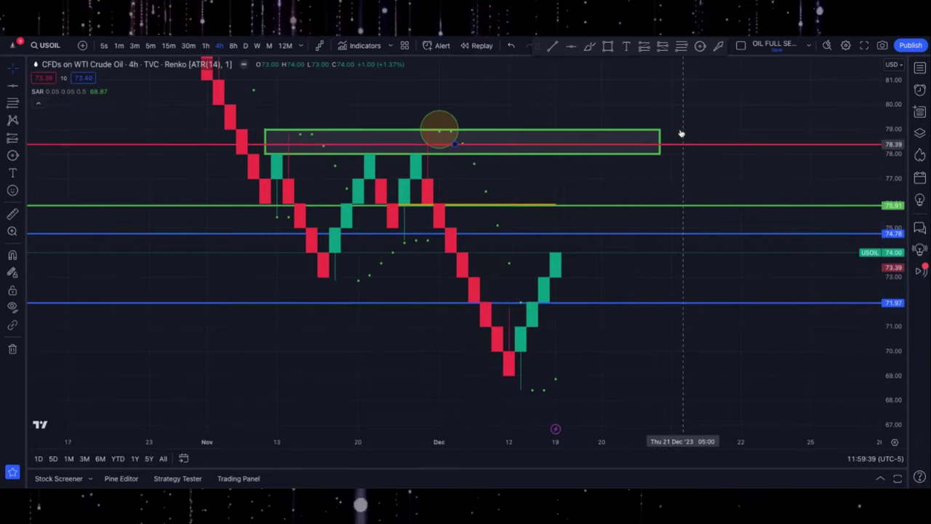
key(Down)
key(Down)
key(Down)
key(Down)
key(Down)
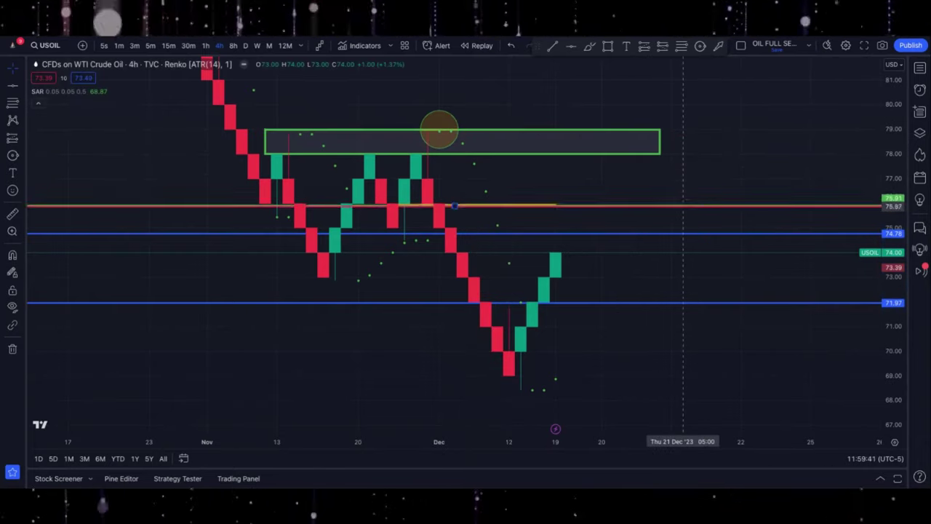
key(Down)
key(Down)
key(Down)
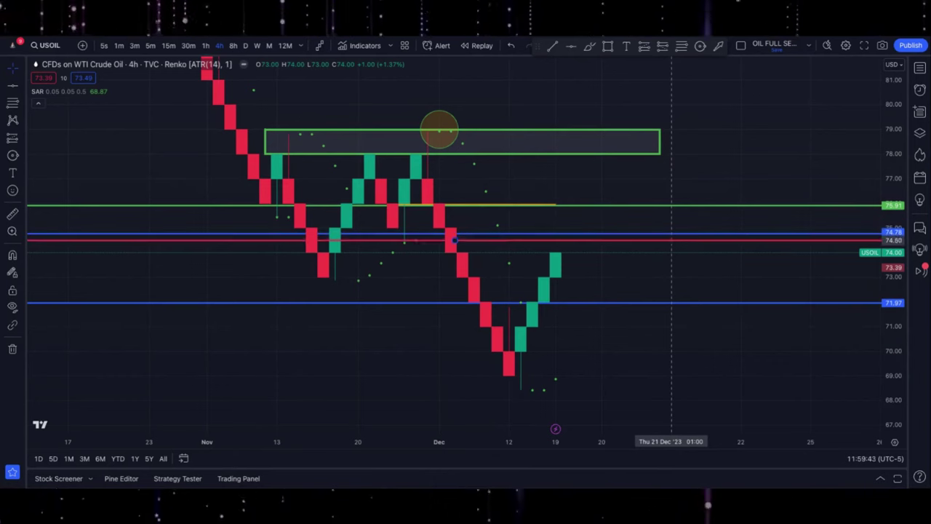
key(Down)
key(Down)
key(Down)
key(Down)
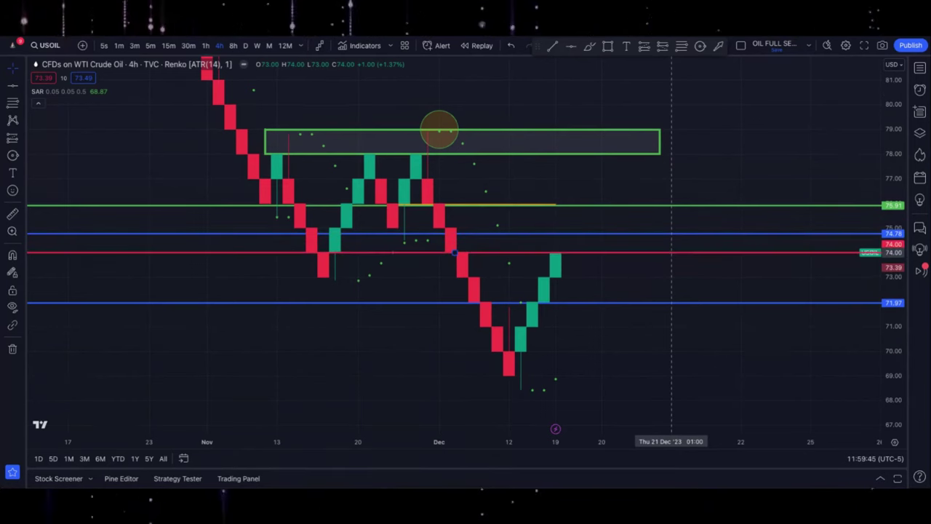
key(Down)
key(Down)
key(Down)
key(Down)
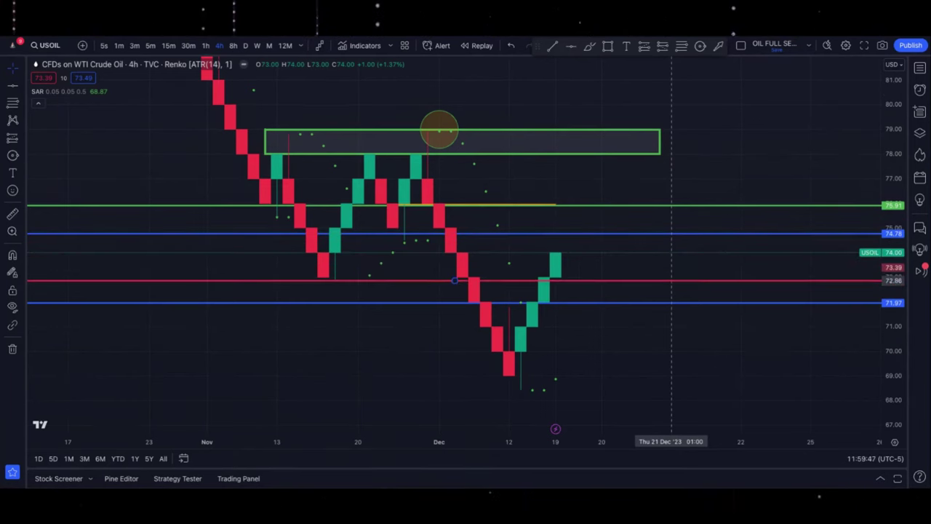
mouse_move(671, 303)
mouse_down()
mouse_move(640, 275)
mouse_move(633, 252)
mouse_move(636, 293)
mouse_move(647, 297)
mouse_move(647, 131)
mouse_up()
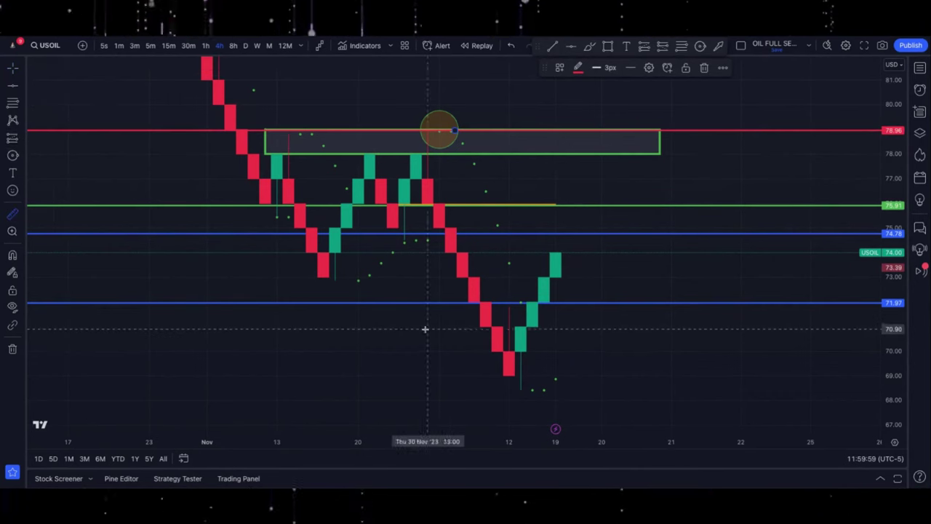
Measure the rise from the December wick low up to the lower blue line.
click(520, 388)
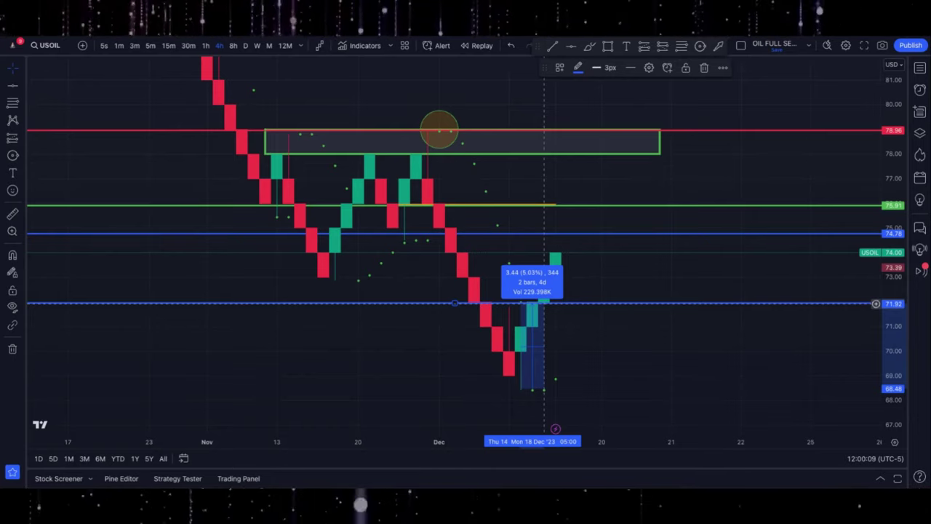
Remove all drawings from the chart and draw an orange trend line at about 71 from 6 Dec '23 to 20 Dec '23.
click(11, 350)
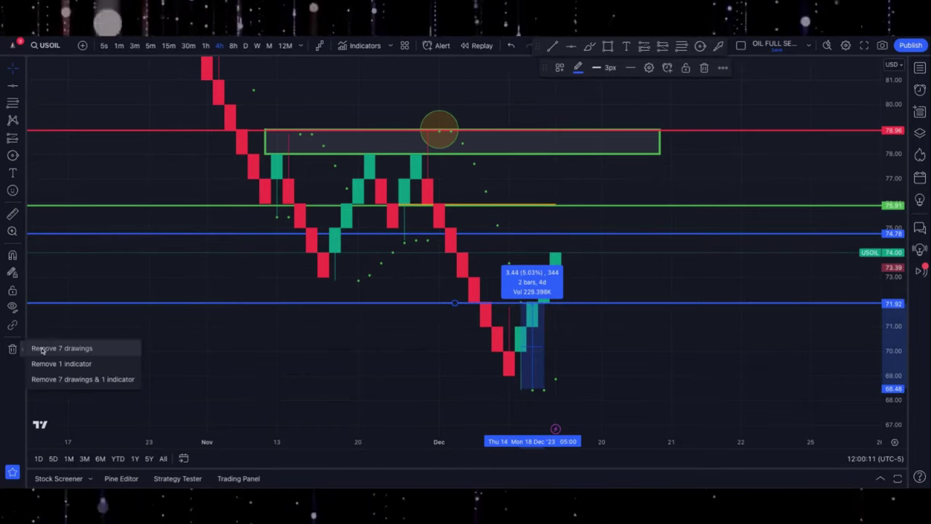
click(44, 348)
drag(604, 341, 716, 351)
scroll(878, 181, down, 3)
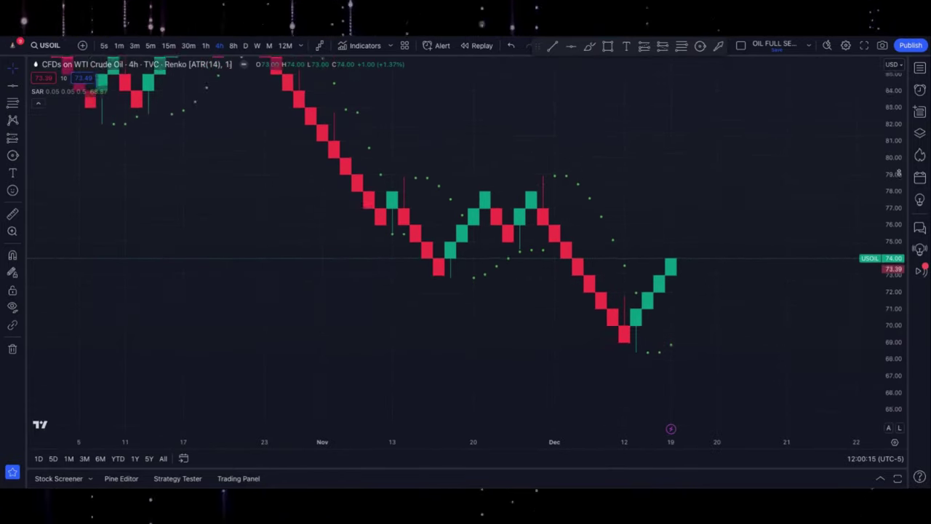
scroll(730, 315, right, 5)
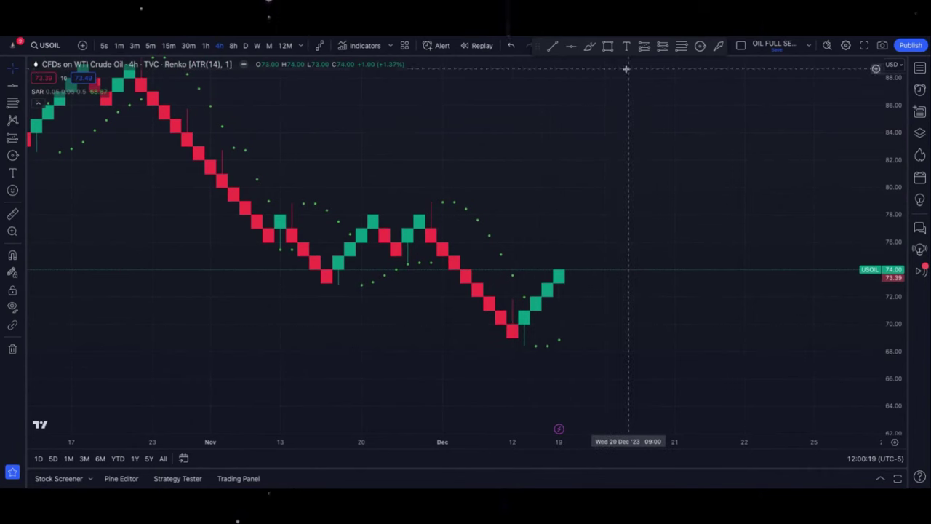
click(489, 310)
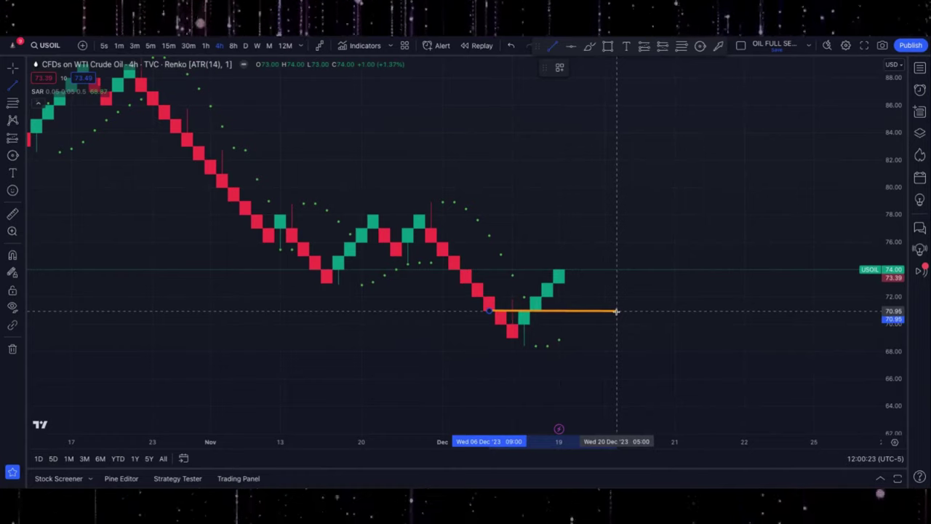
click(616, 312)
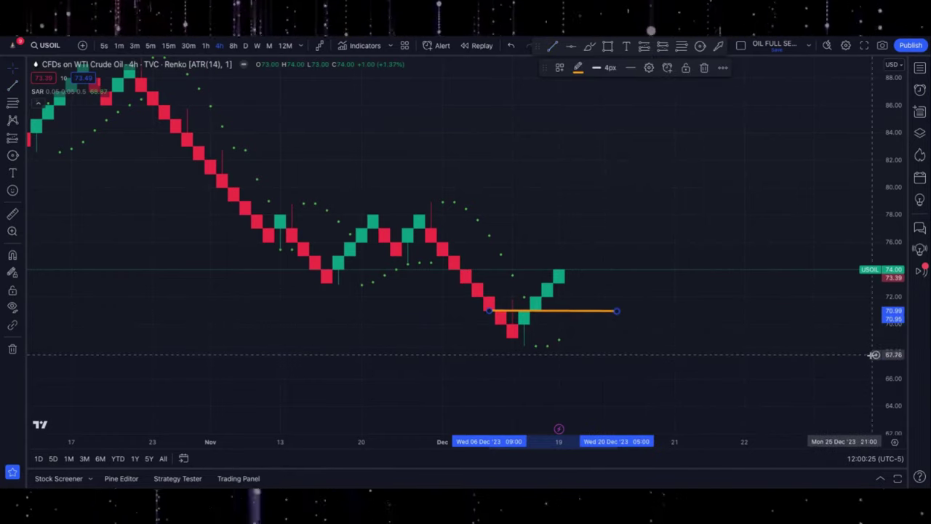
drag(892, 367, 892, 358)
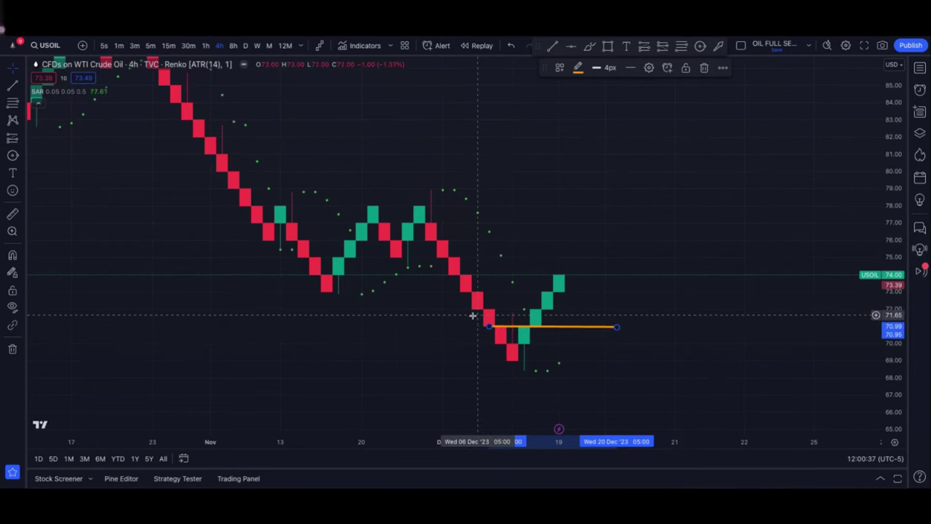
scroll(481, 313, down, 1)
double_click(894, 345)
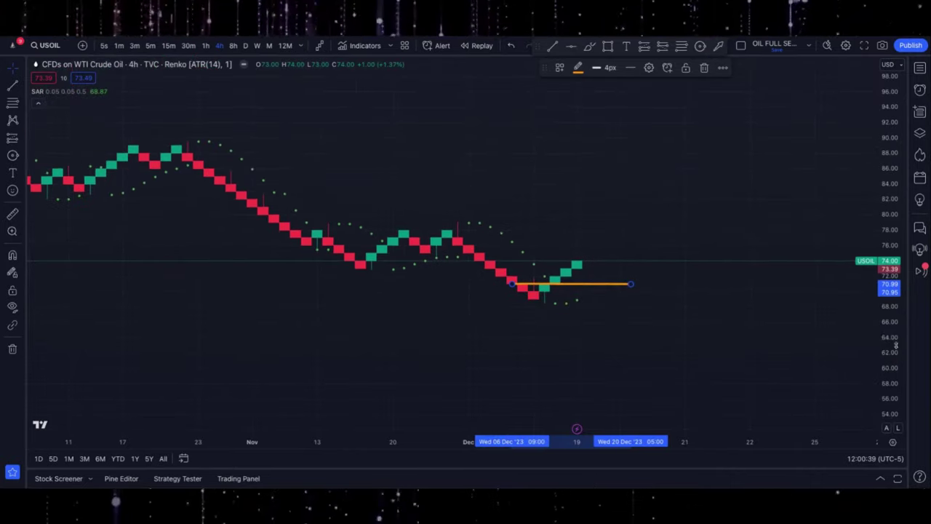
scroll(771, 331, down, 4)
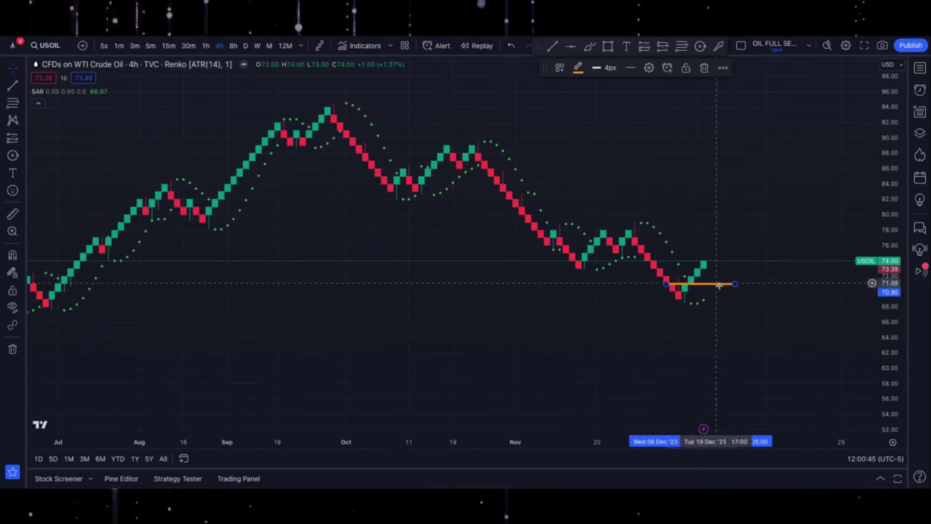
drag(884, 347, 887, 354)
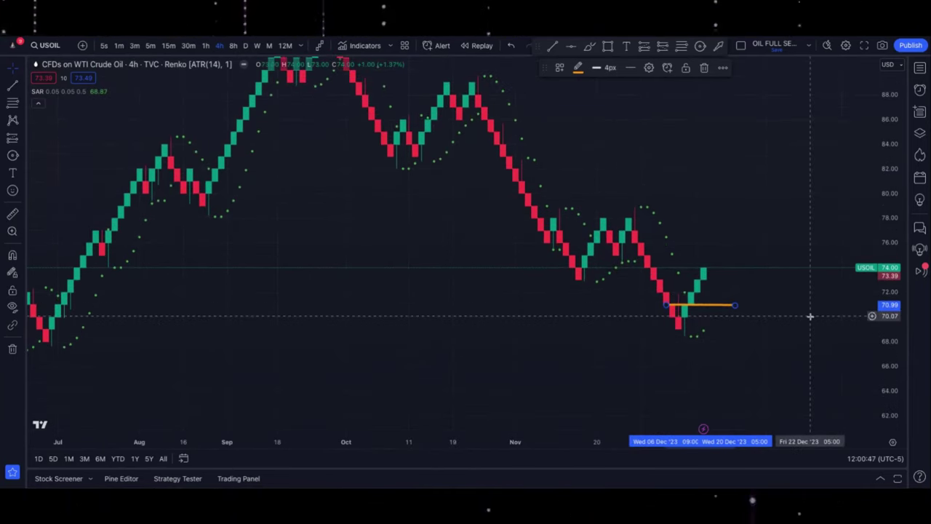
scroll(810, 321, up, 5)
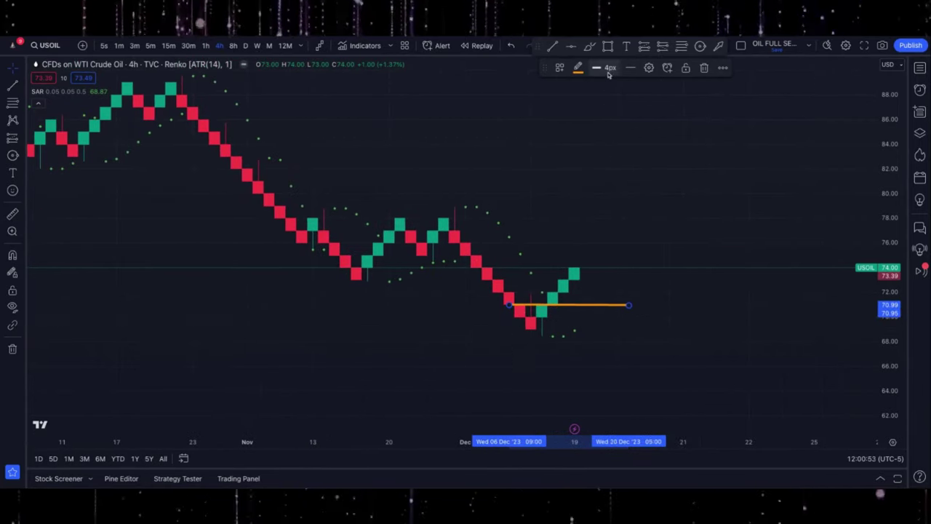
Circle the first SAR dot below the December low and add a red horizontal line through it at 68.38.
click(701, 47)
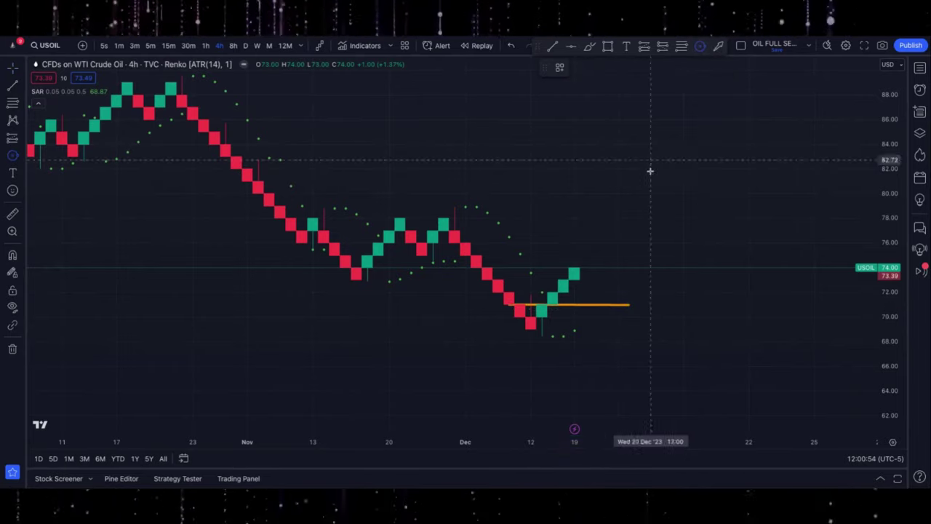
click(553, 335)
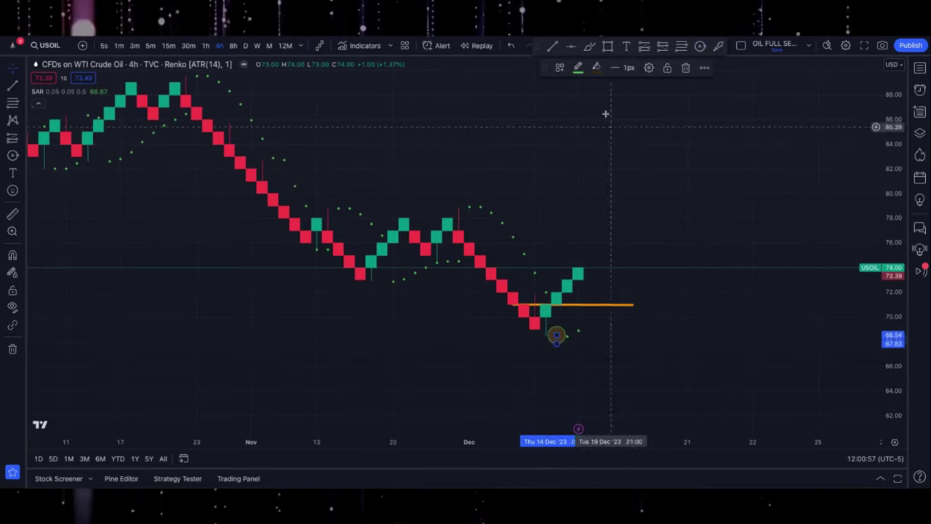
click(582, 337)
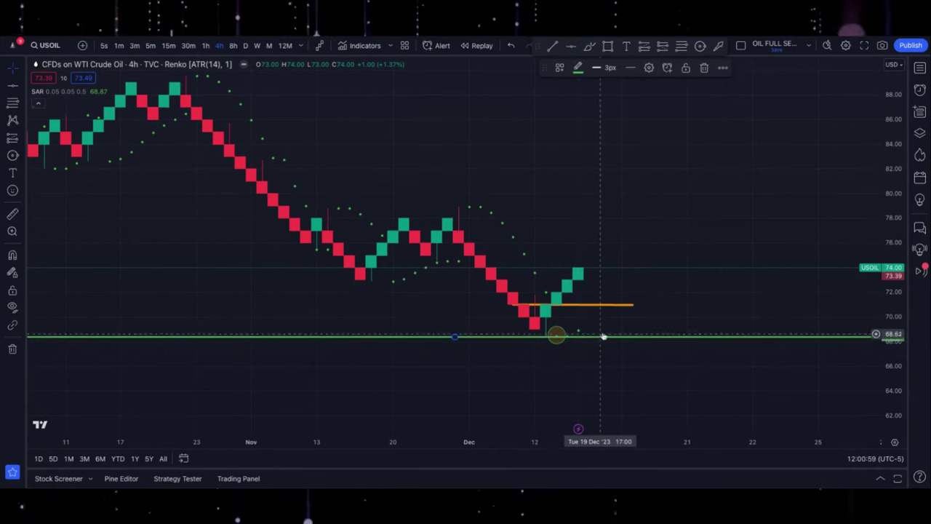
click(579, 69)
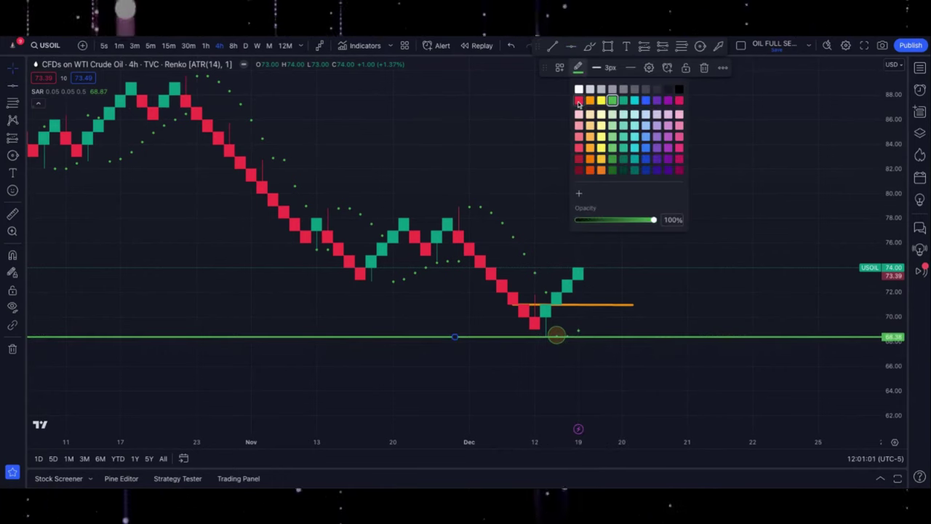
click(579, 101)
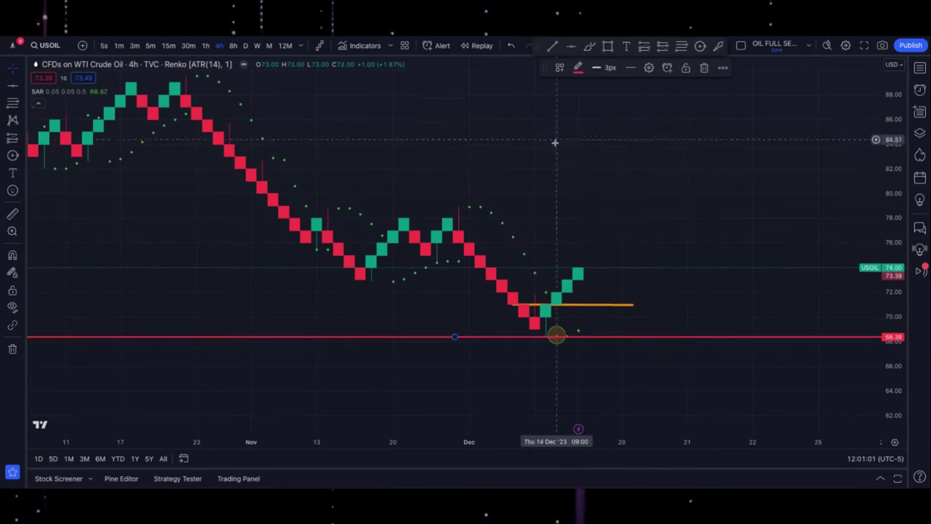
Add a green horizontal line at 70.94 along the orange trend line.
click(574, 48)
click(651, 305)
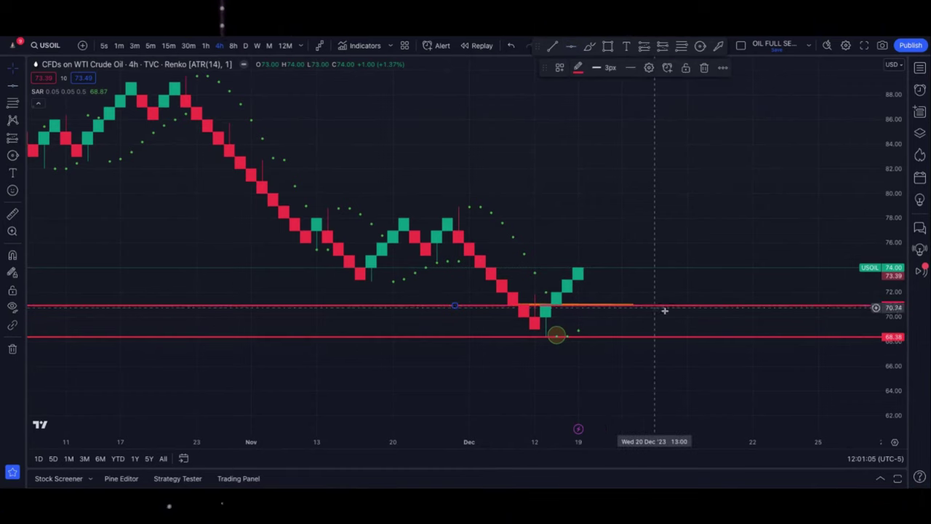
drag(877, 349, 881, 309)
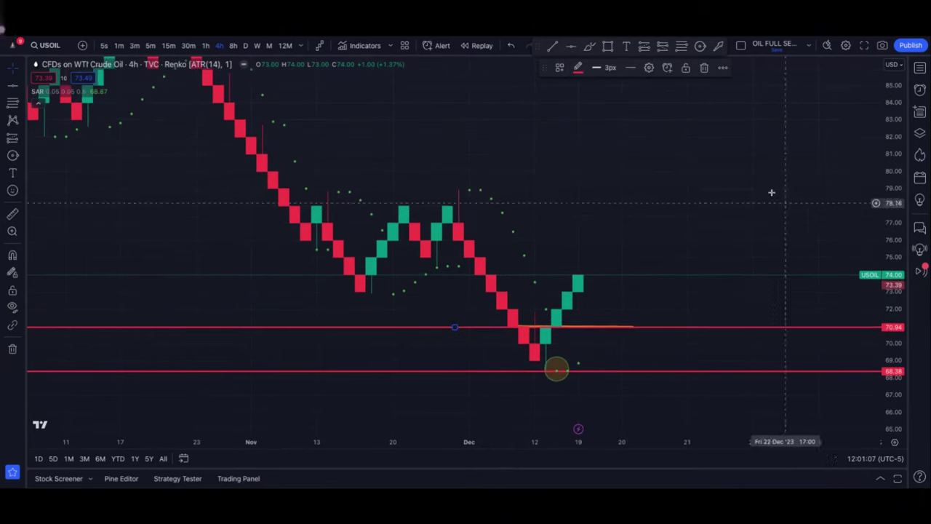
click(578, 67)
click(611, 100)
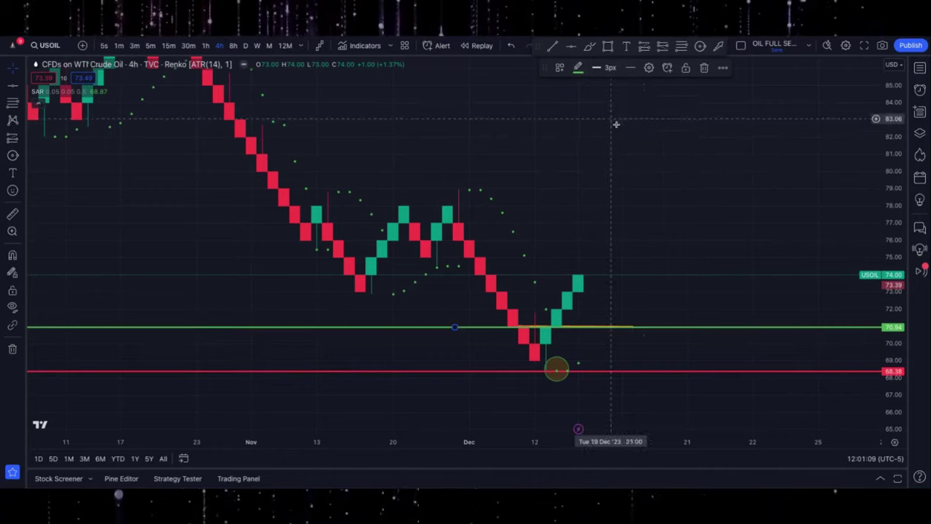
Measure upward from the green line to about 72.05 at 19 Dec '23.
click(12, 213)
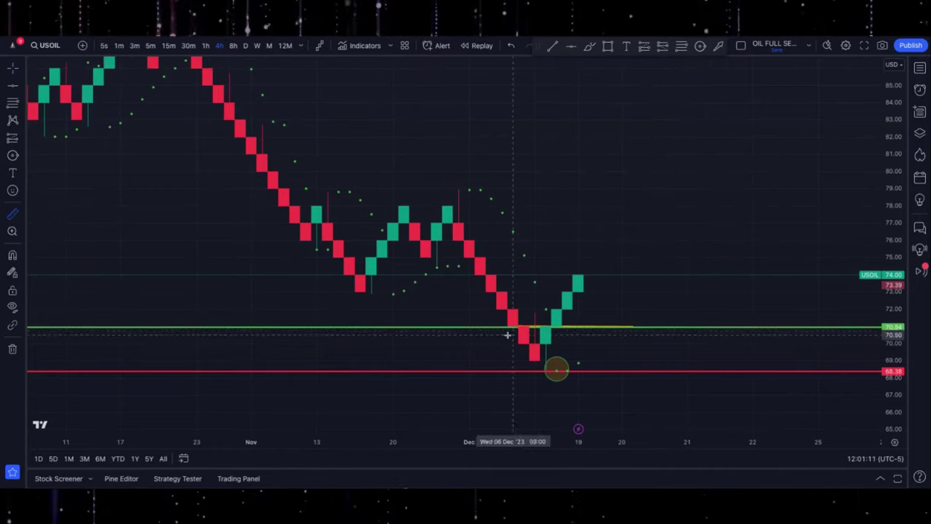
click(579, 325)
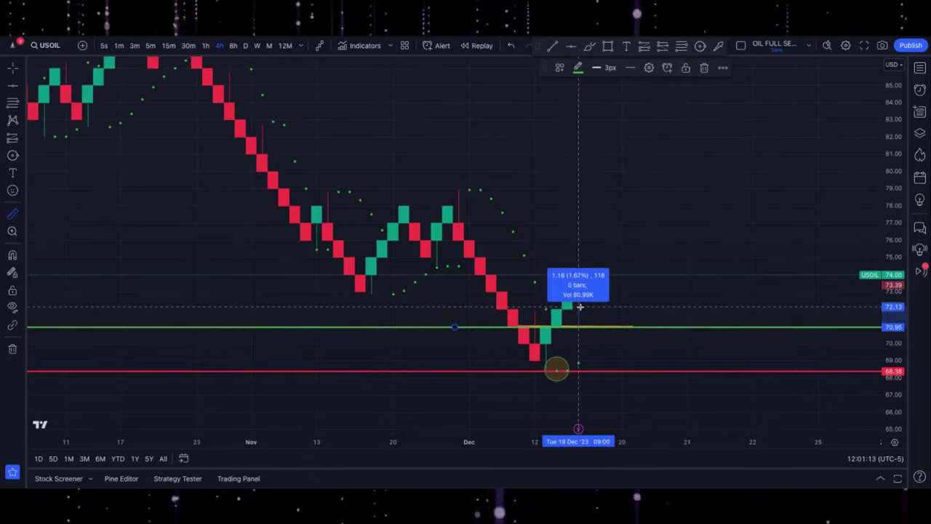
click(580, 309)
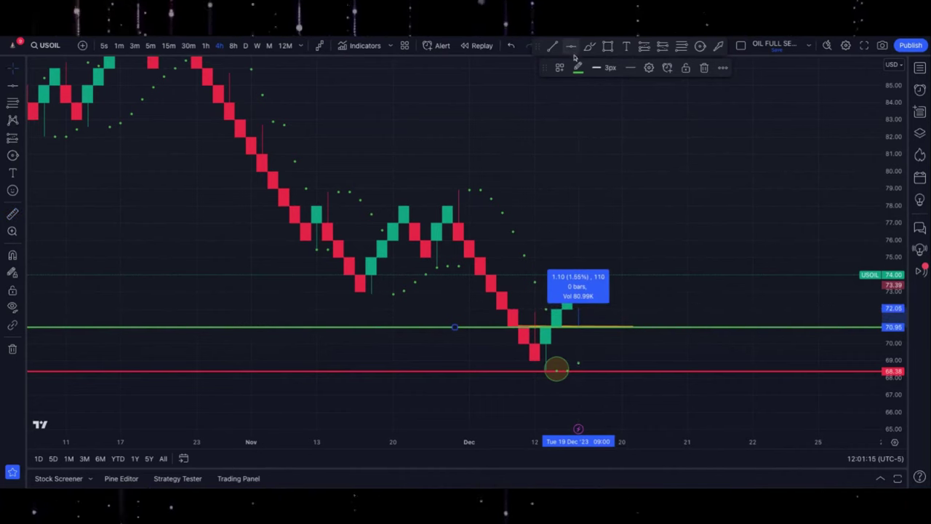
Add a blue horizontal line at 72.13, above the green line.
key(alt+h)
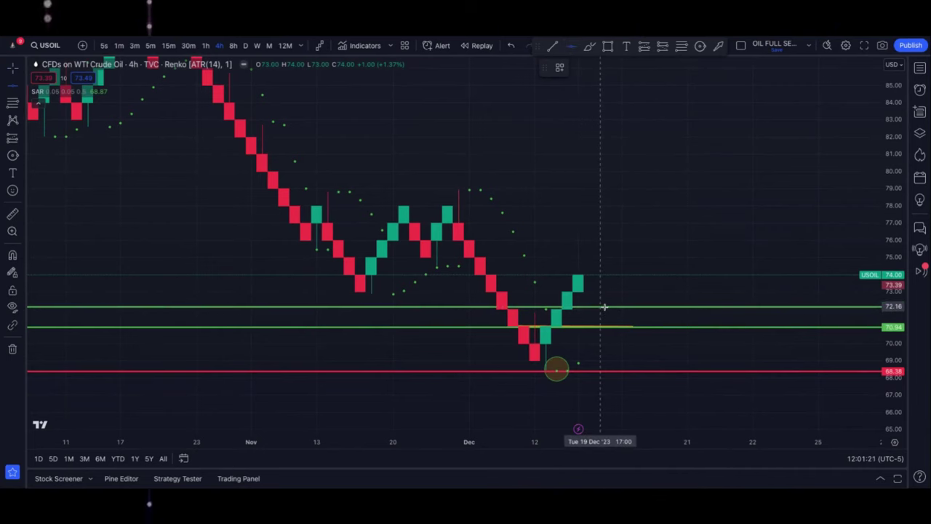
click(640, 308)
click(579, 69)
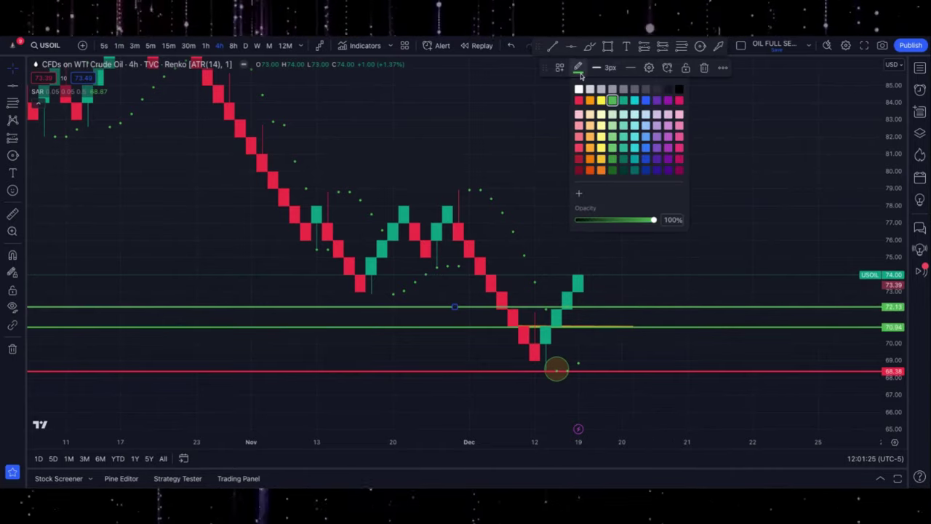
click(644, 102)
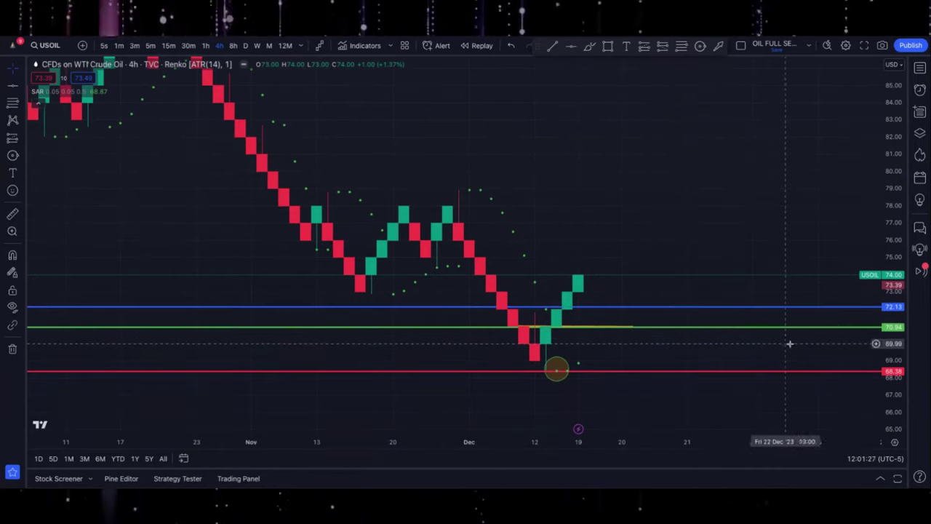
scroll(876, 314, up, 2)
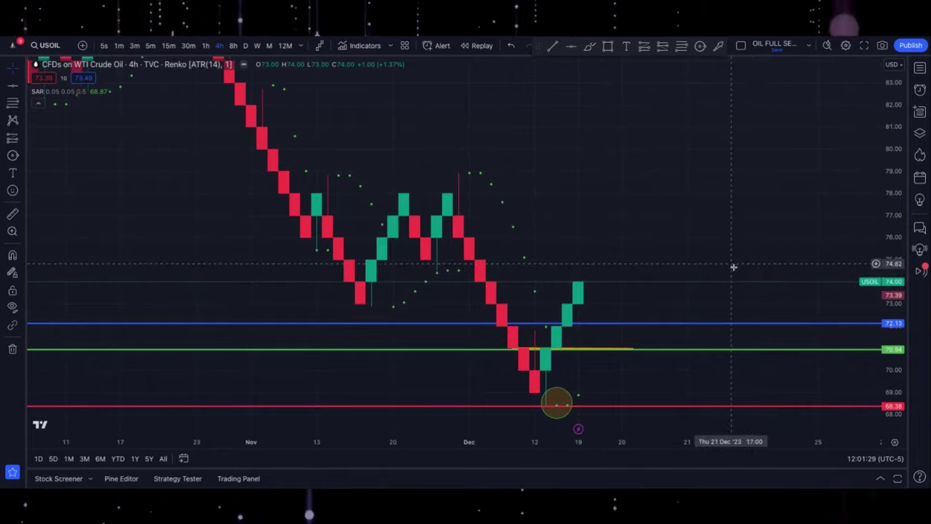
drag(732, 266, 744, 229)
scroll(744, 229, right, 3)
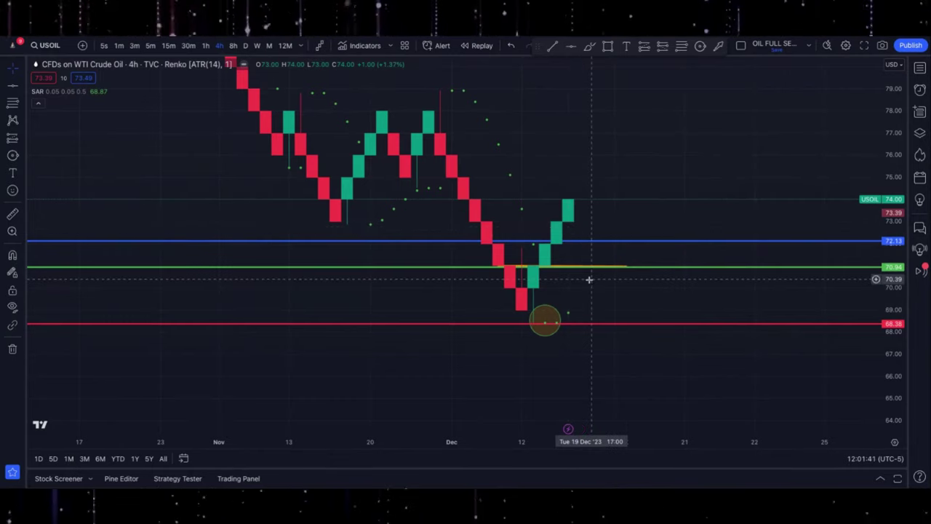
scroll(591, 279, up, 2)
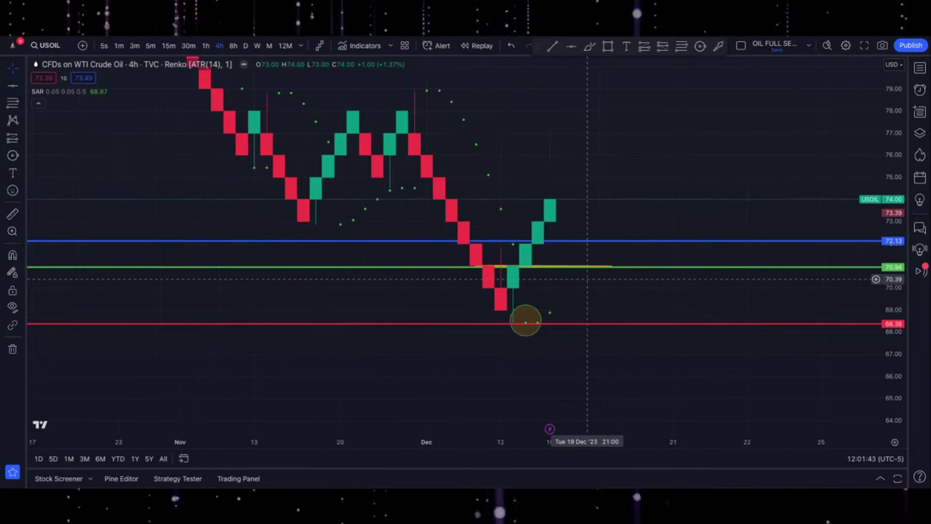